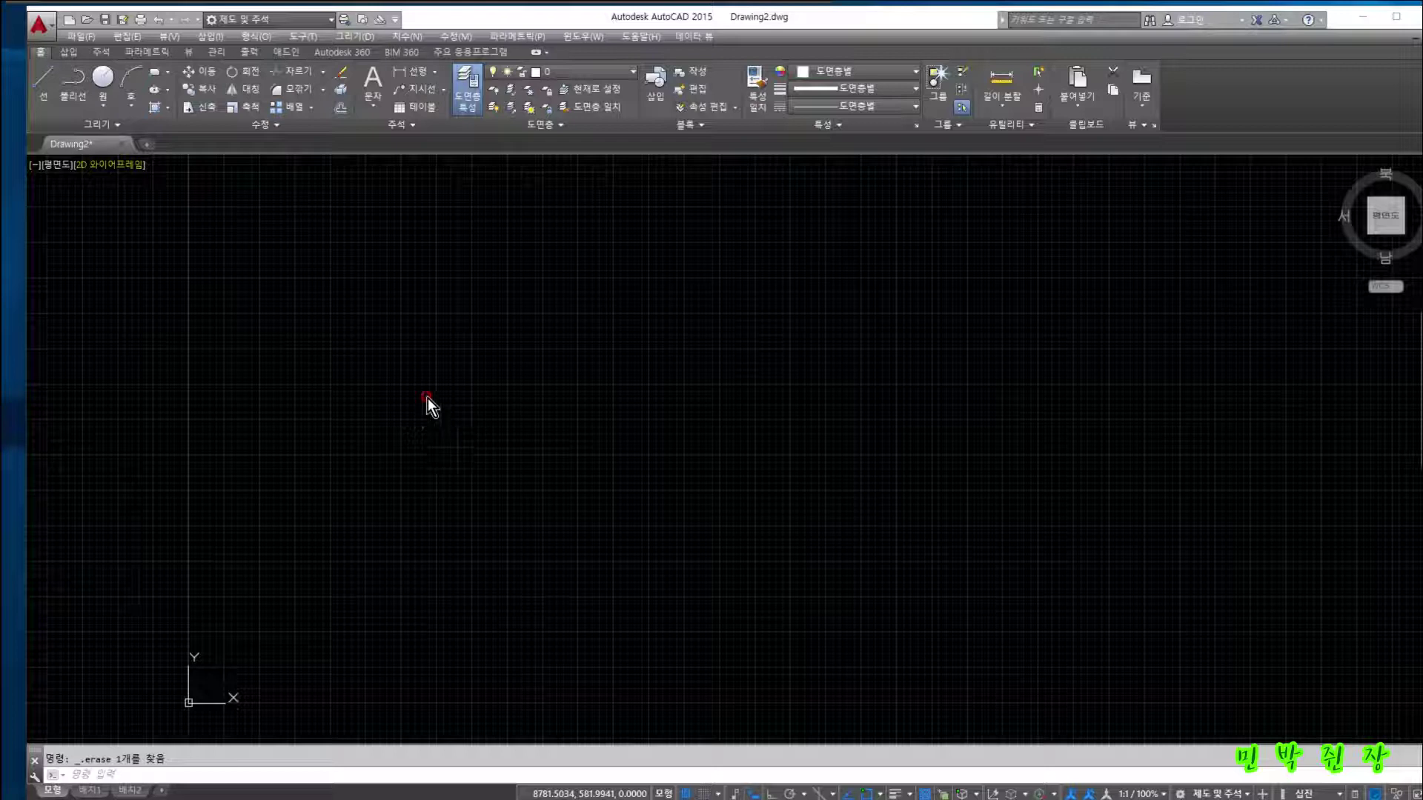
Open the Options dialog with the OP command
left_click(43, 29)
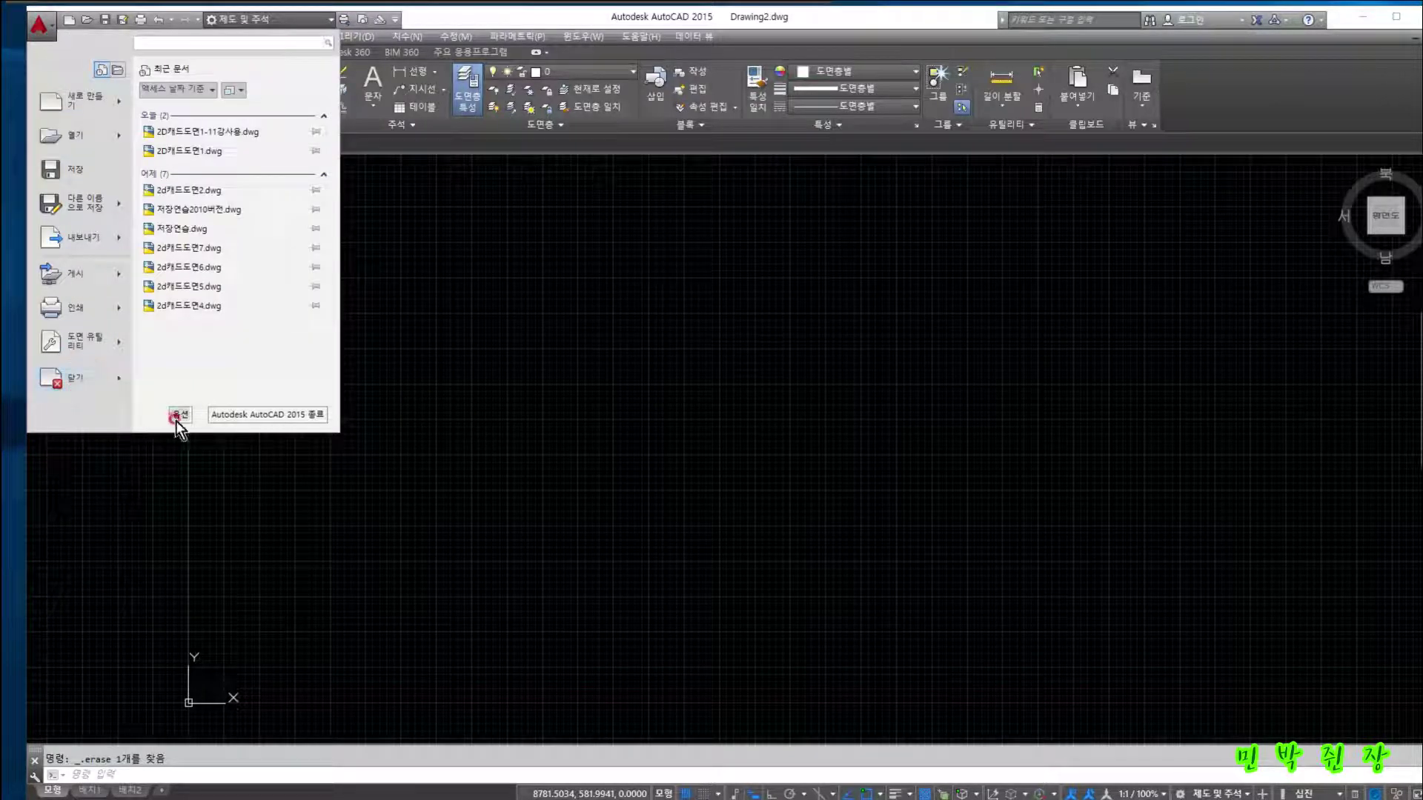
left_click(539, 510)
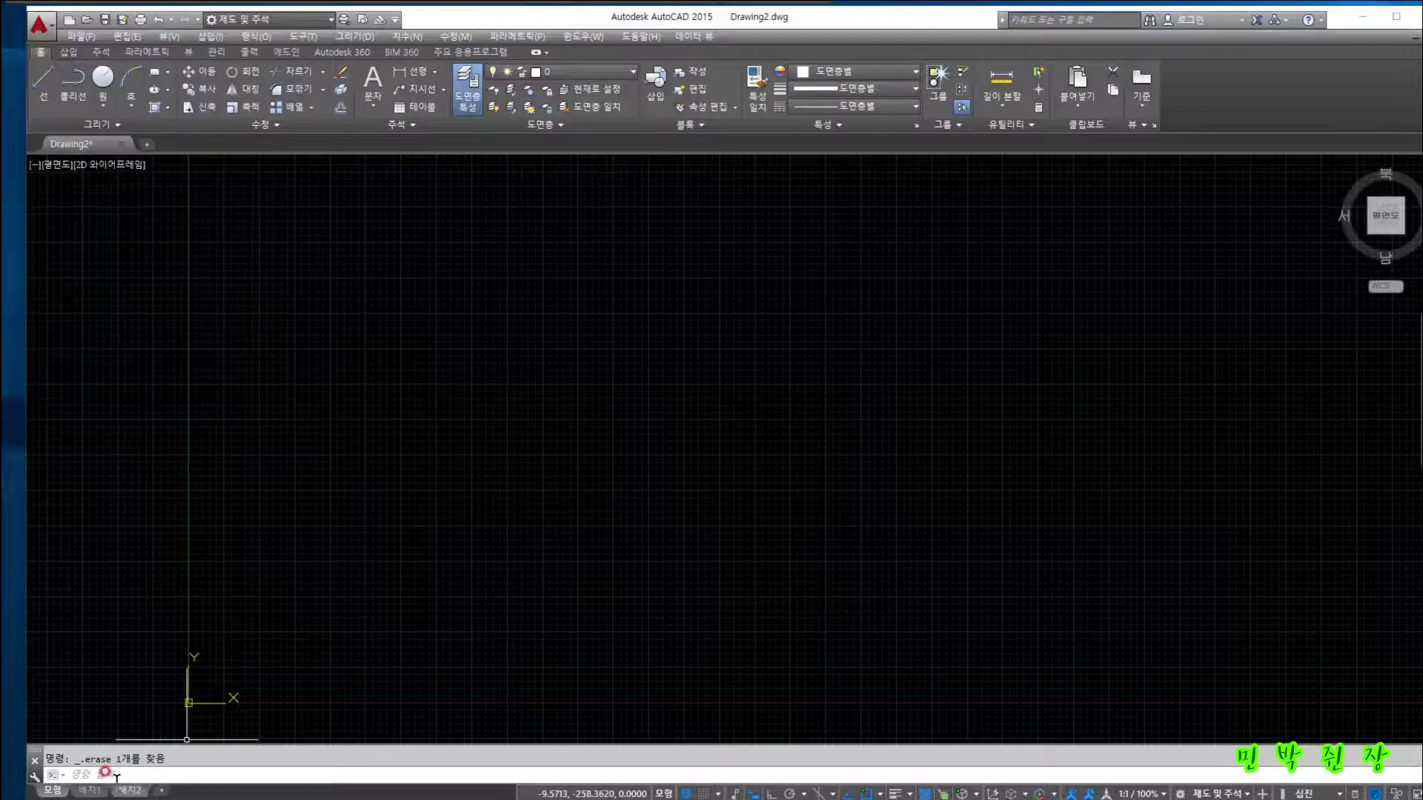
left_click(95, 772)
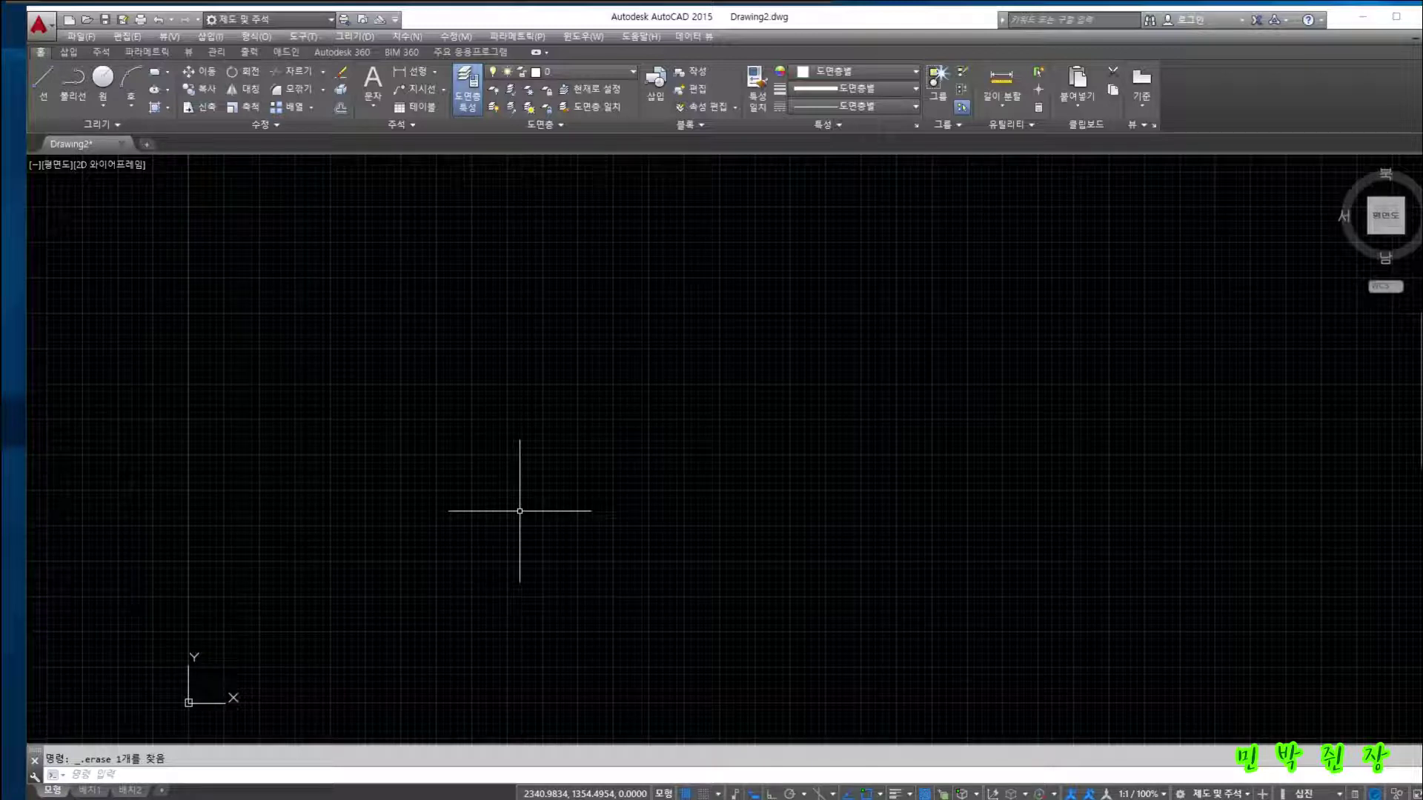
type("OP")
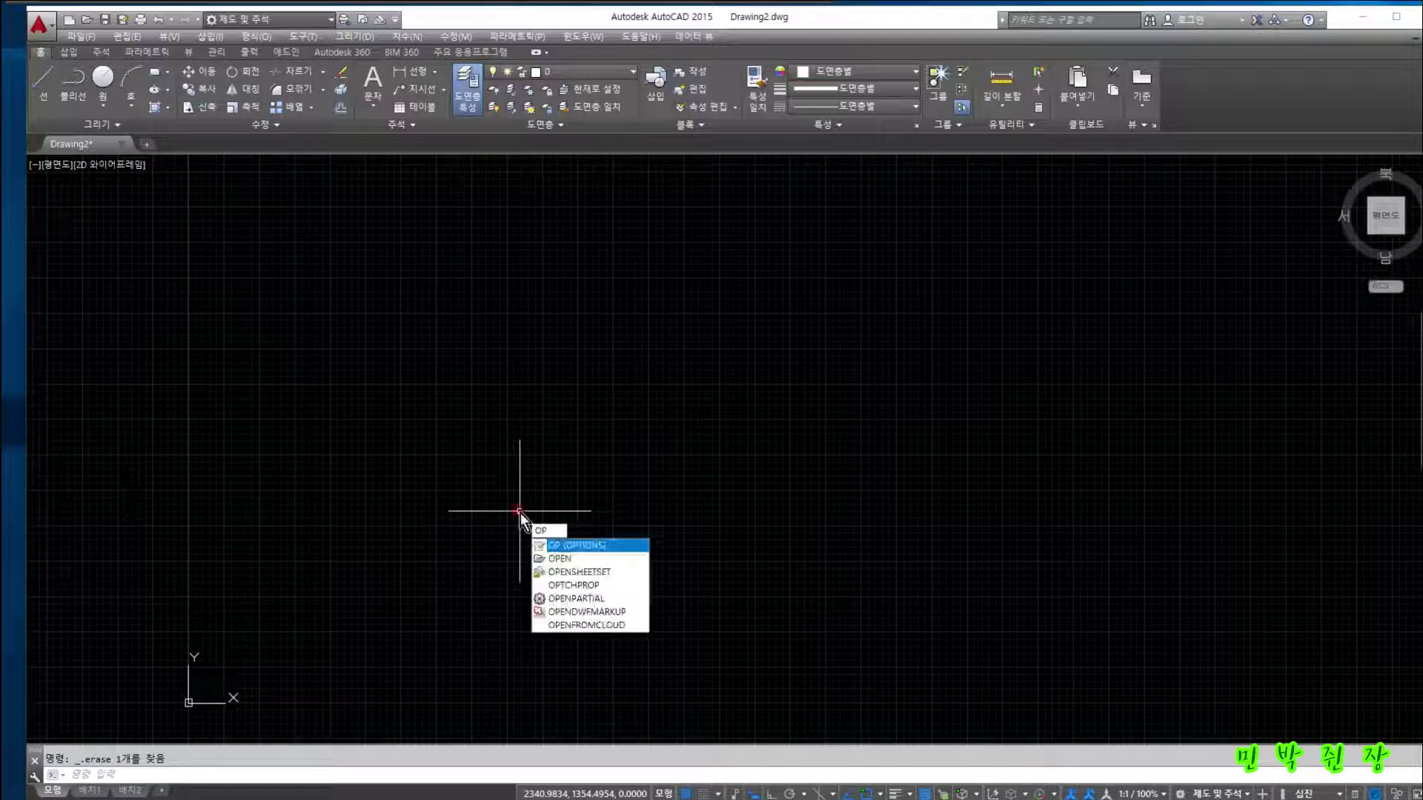
left_click(576, 549)
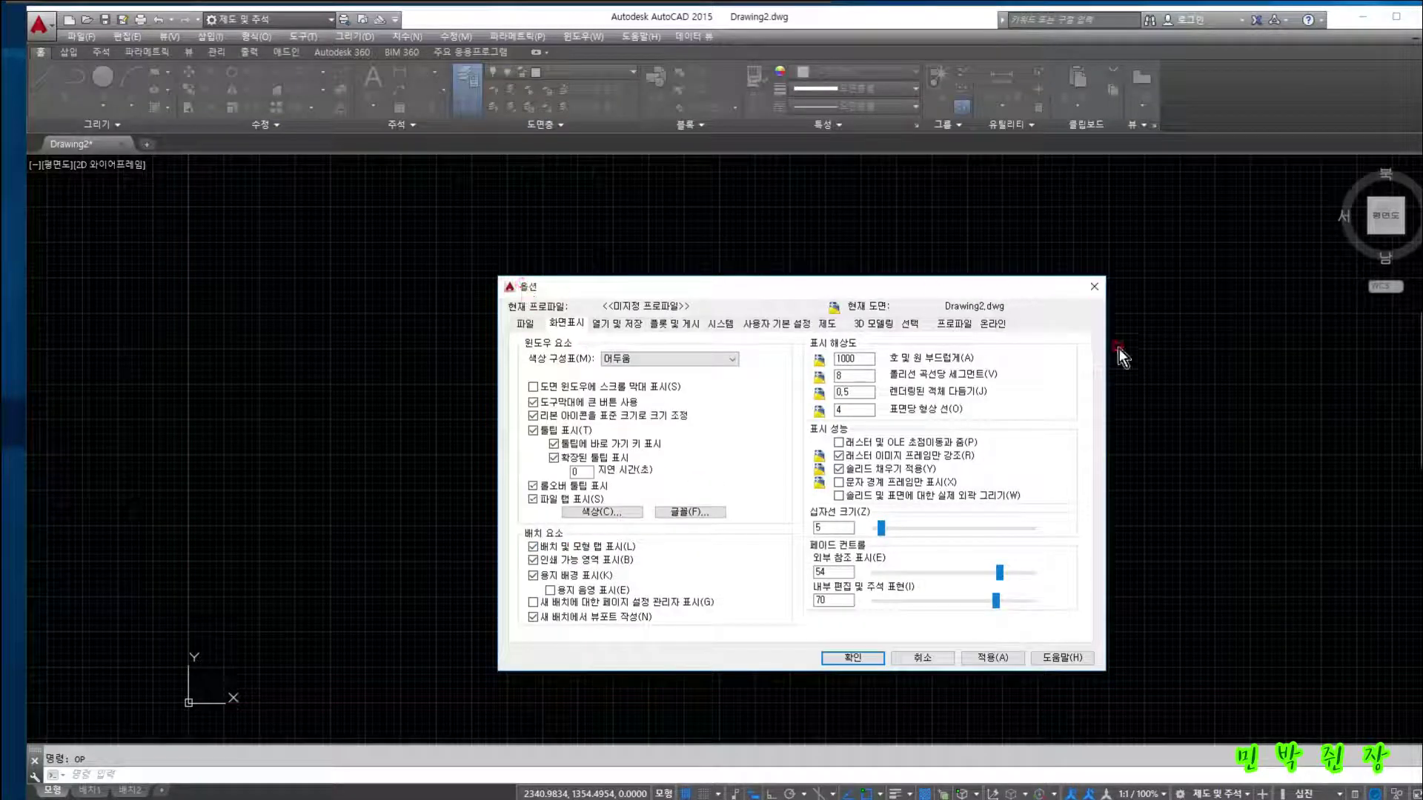
Enable scroll bars in the drawing window through the display options and apply the change
left_click(624, 324)
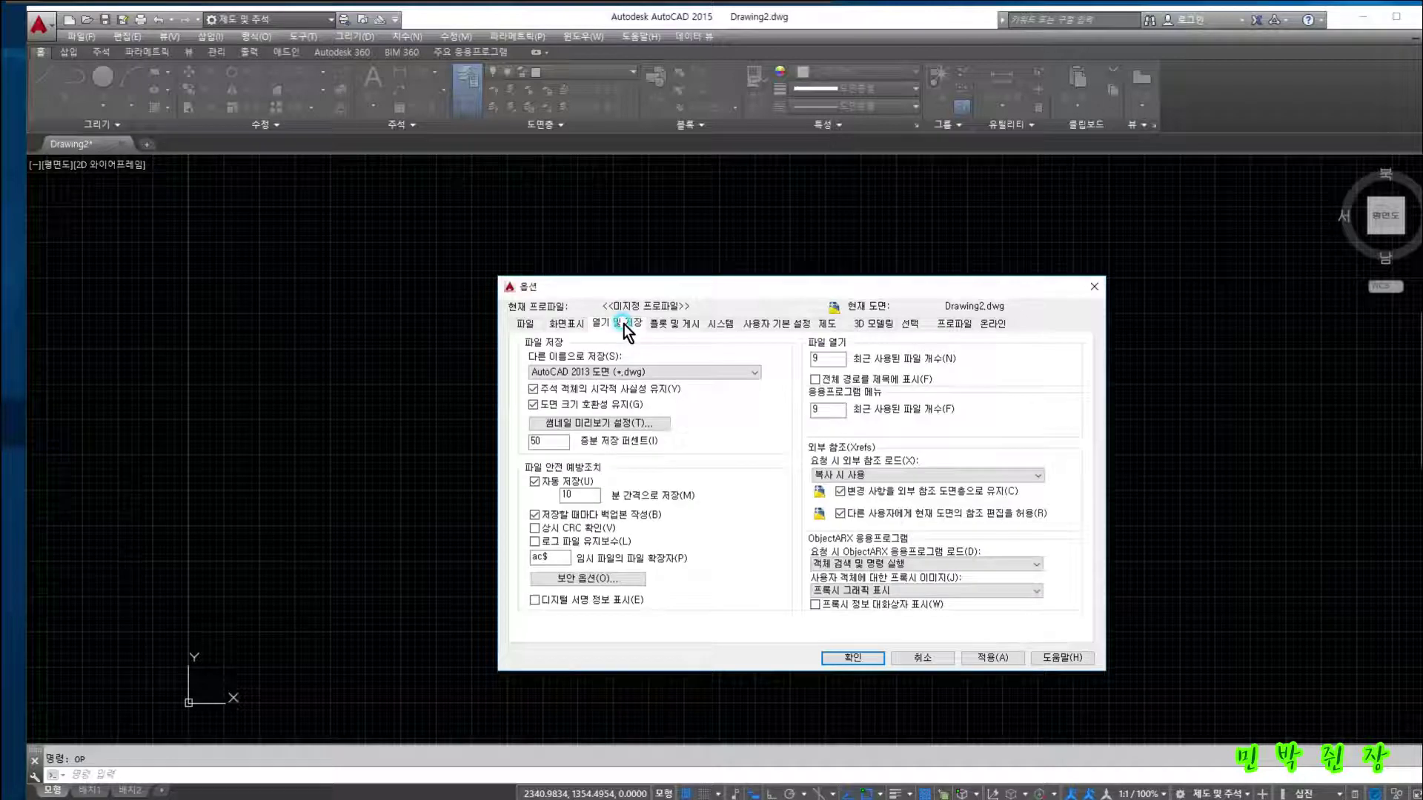
left_click(563, 323)
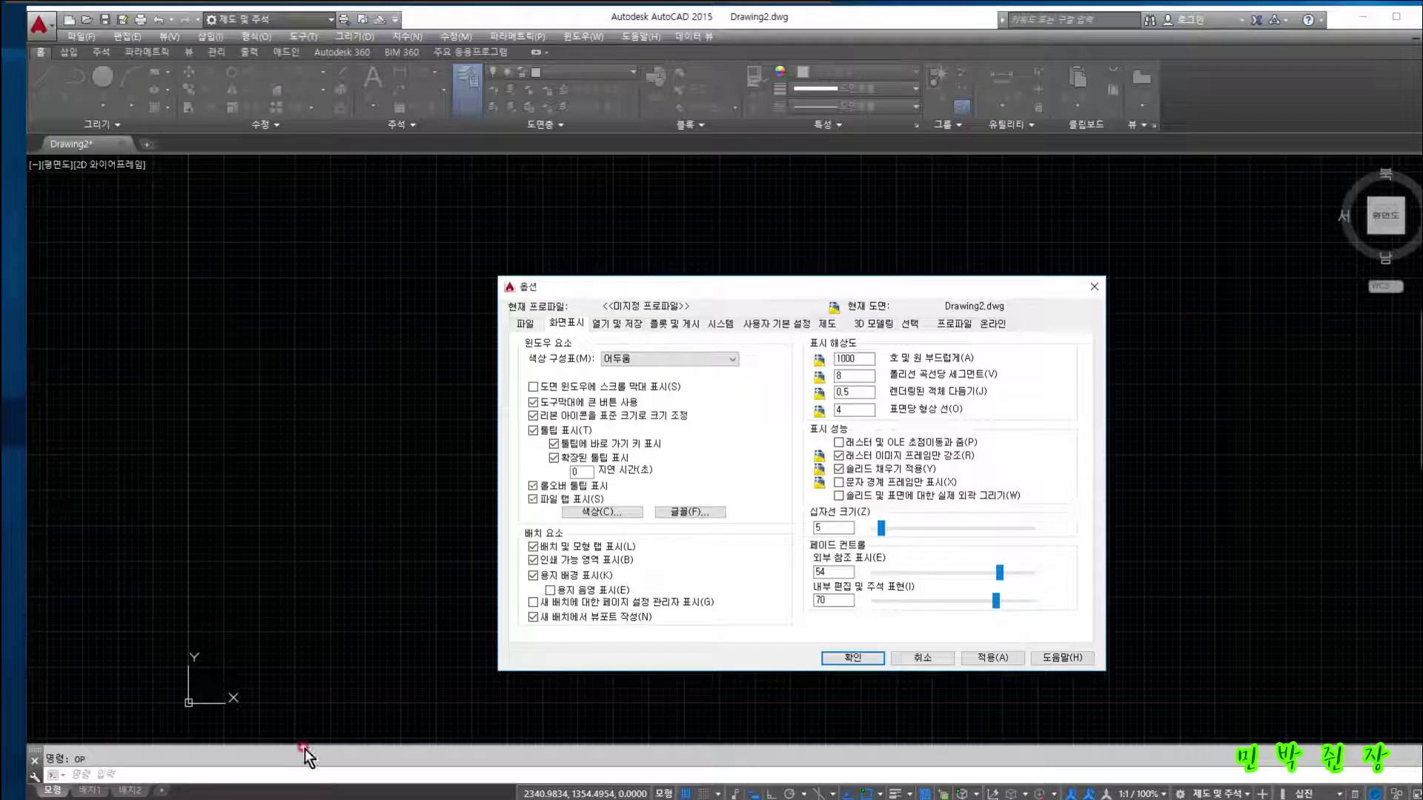
left_click(534, 387)
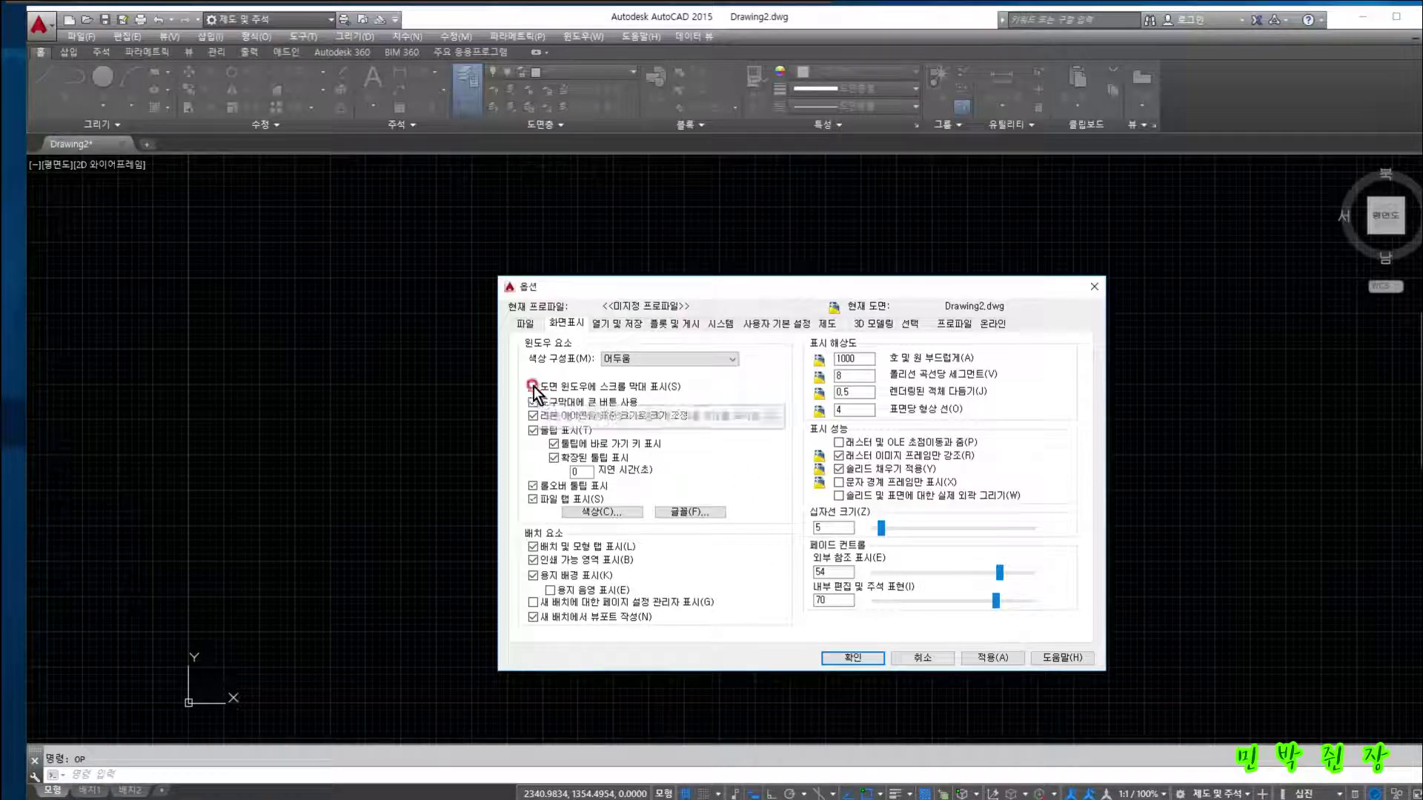
left_click(864, 656)
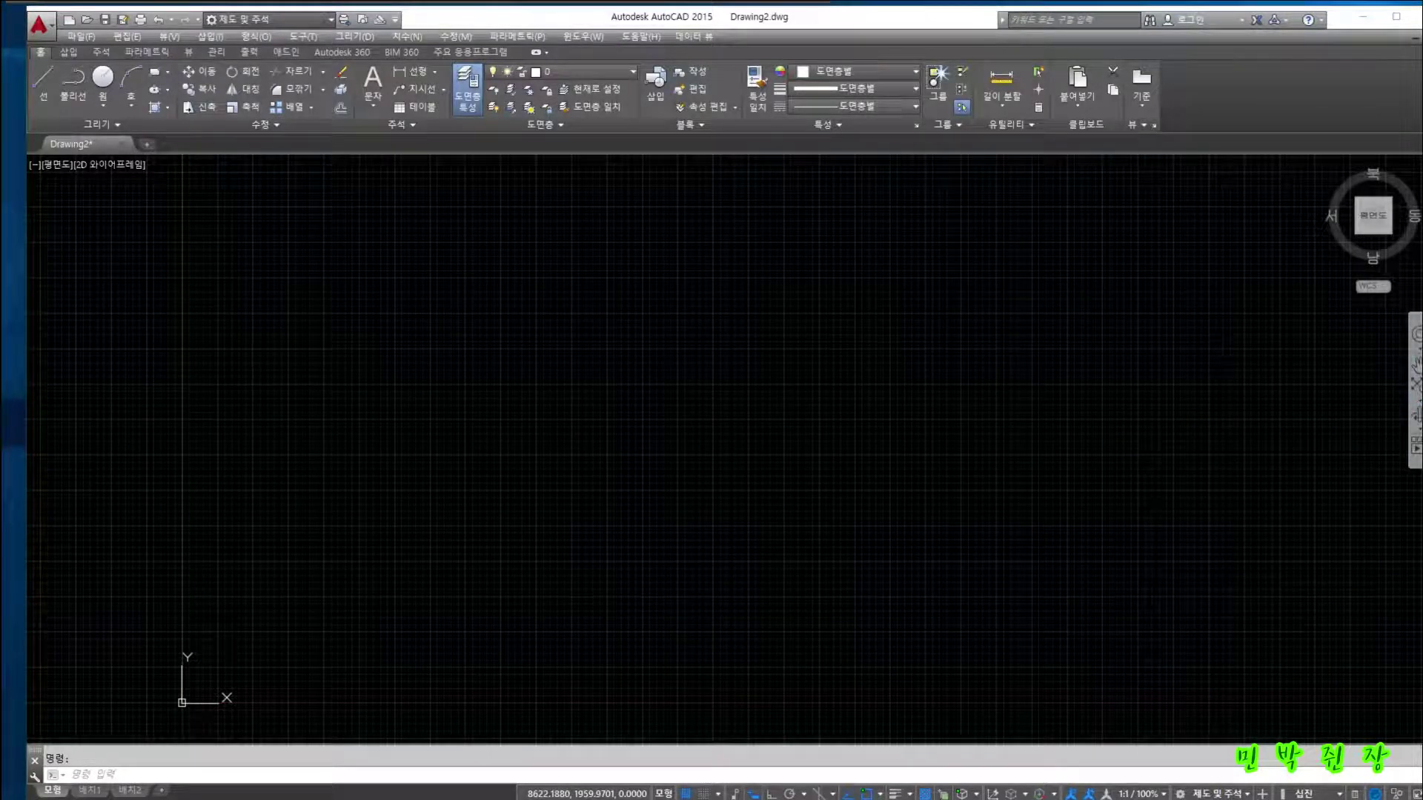
mouse_move(1421, 449)
left_mouse_down()
mouse_move(1421, 426)
mouse_move(1421, 460)
mouse_move(1421, 448)
left_mouse_up()
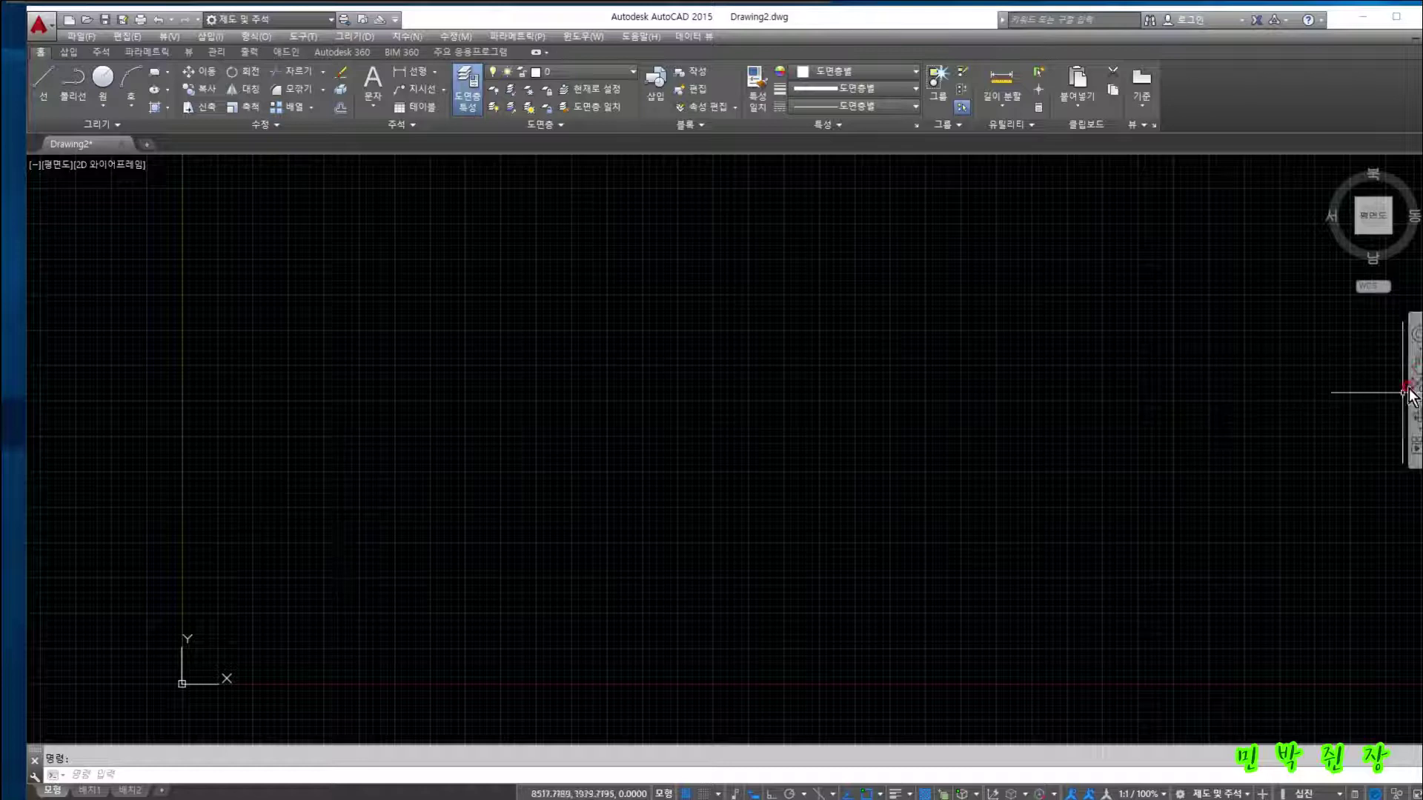
Try to turn off the drawing window's scroll bars in the display options
type("op")
key("Return")
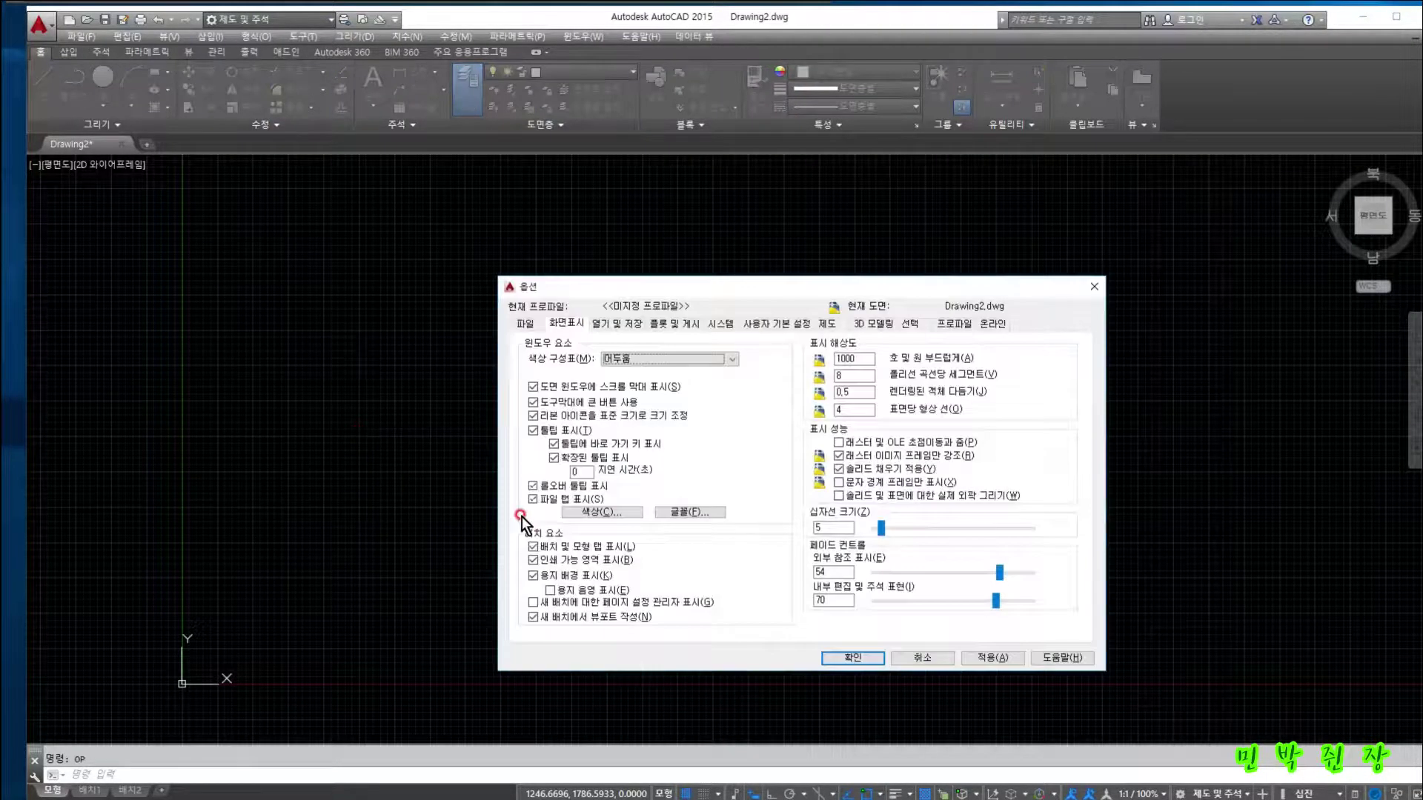
left_click(532, 386)
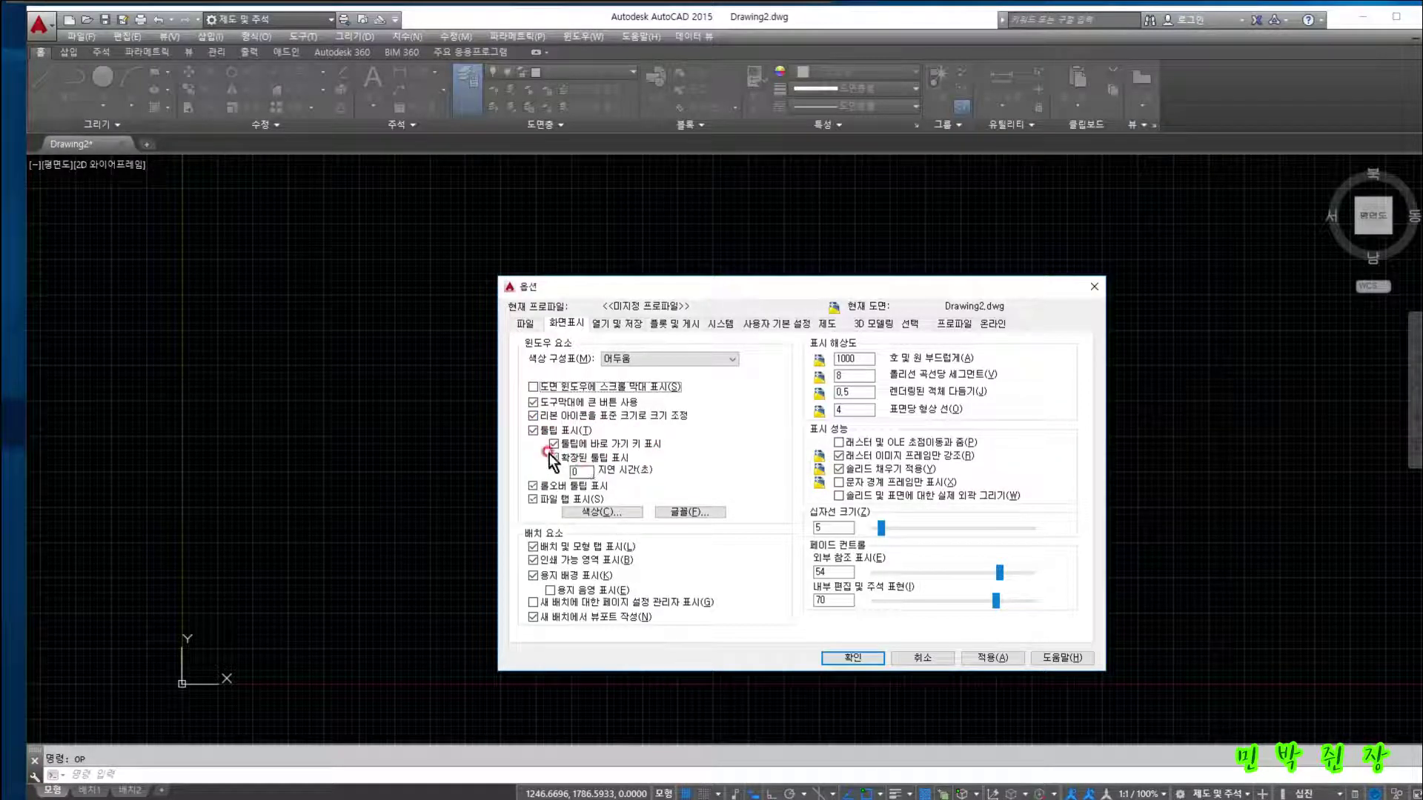
left_click(553, 443)
Examine the drawing window color settings for the 2D model space background, leaving them without changes
left_click(597, 511)
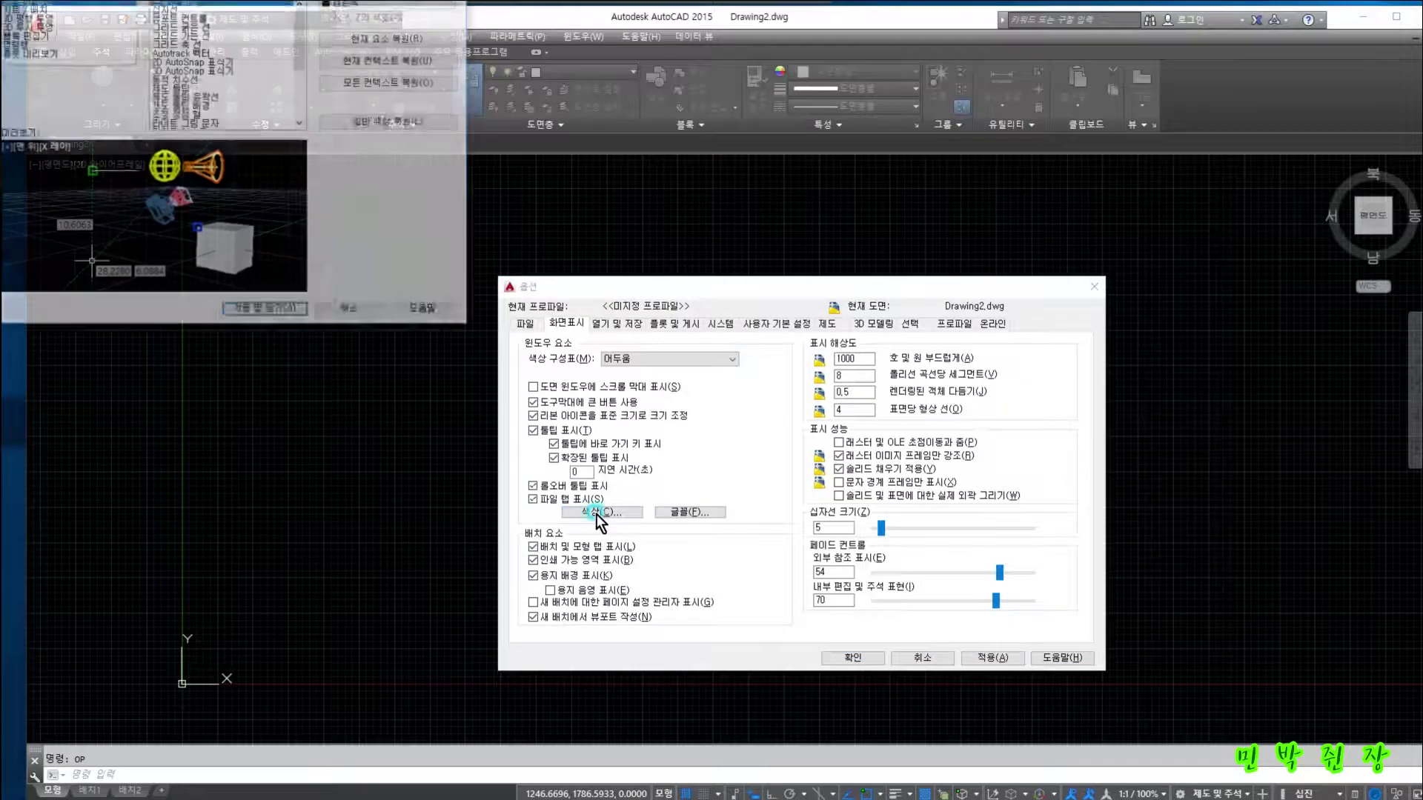
left_click_drag(225, 45, 549, 299)
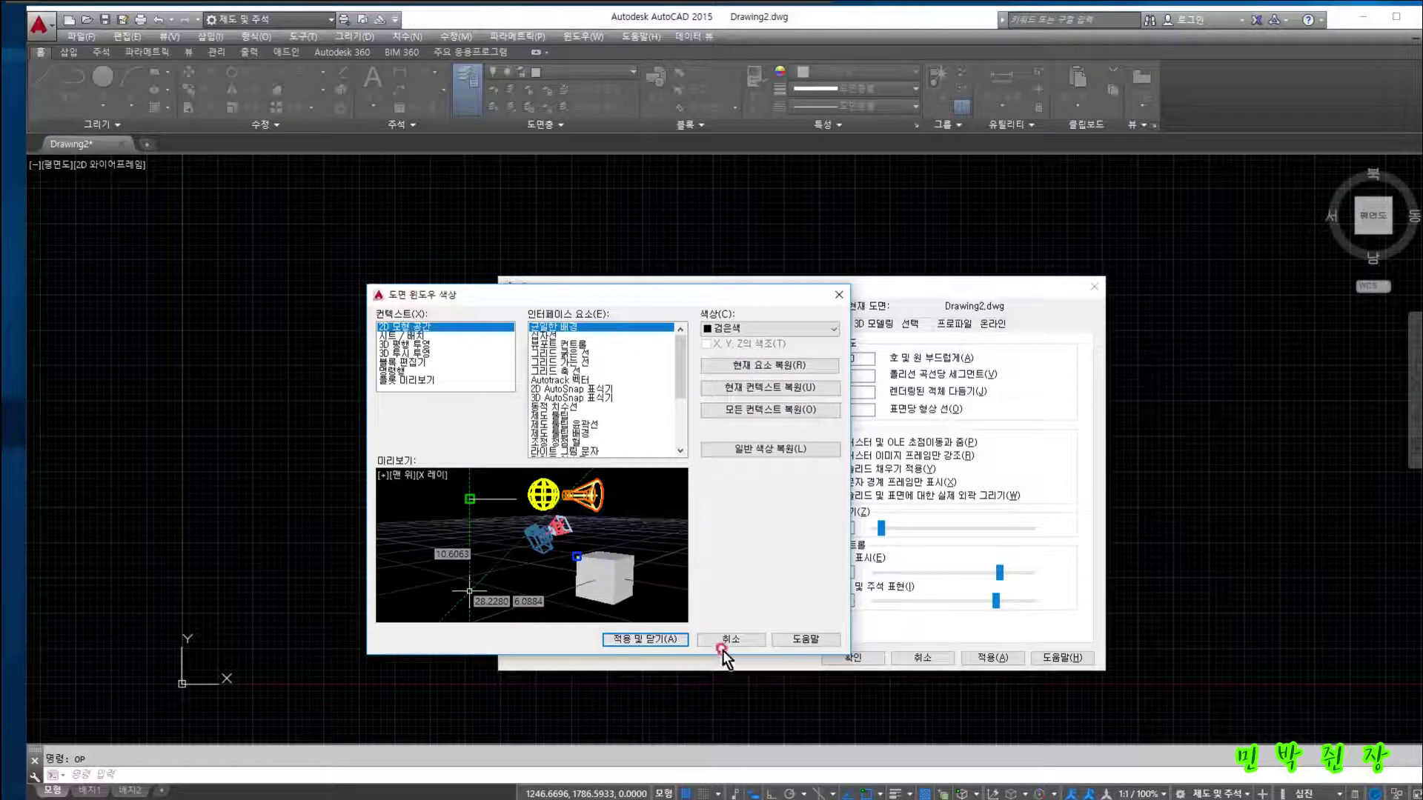
left_click(741, 638)
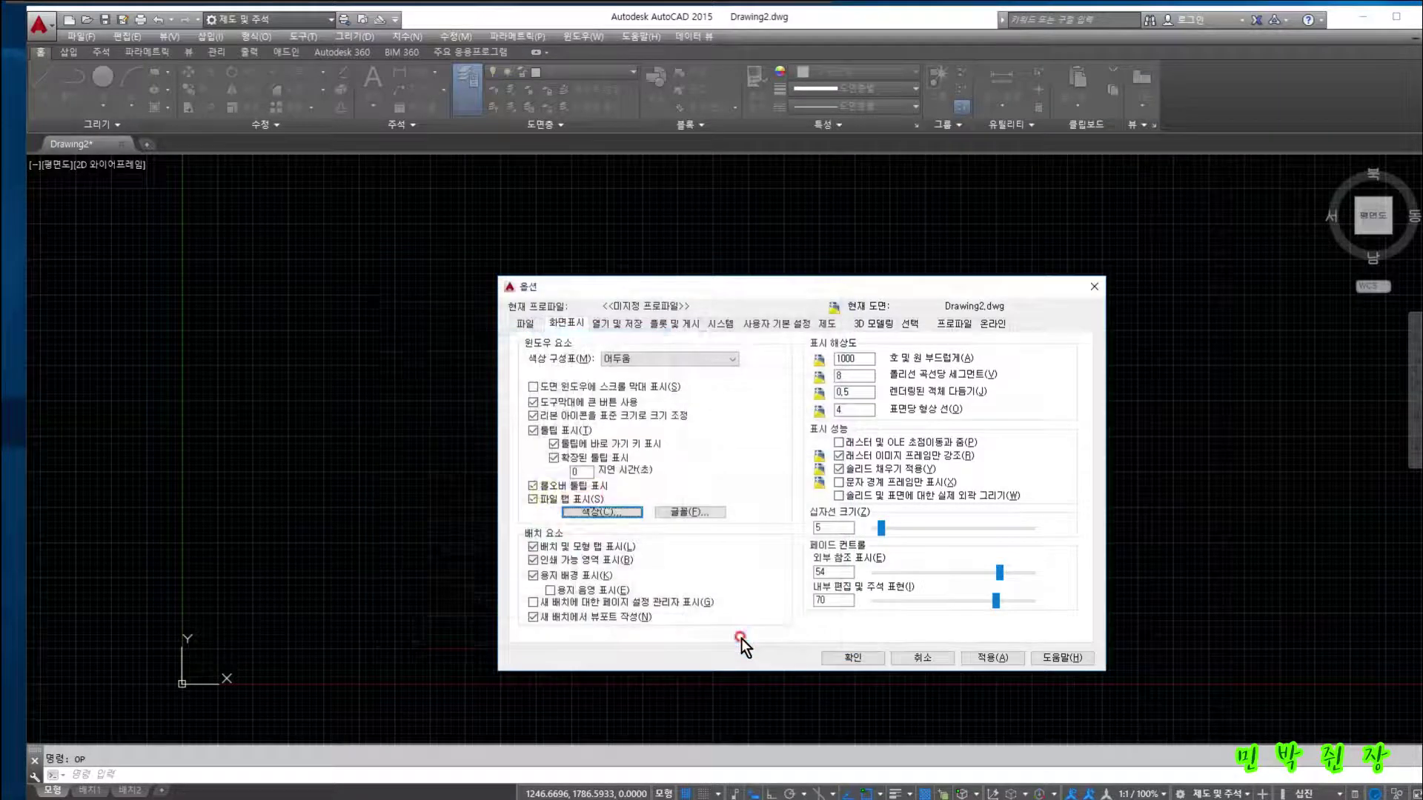
left_click(576, 511)
Examine the command-line window font settings, then leave the options without saving any changes
left_click(683, 512)
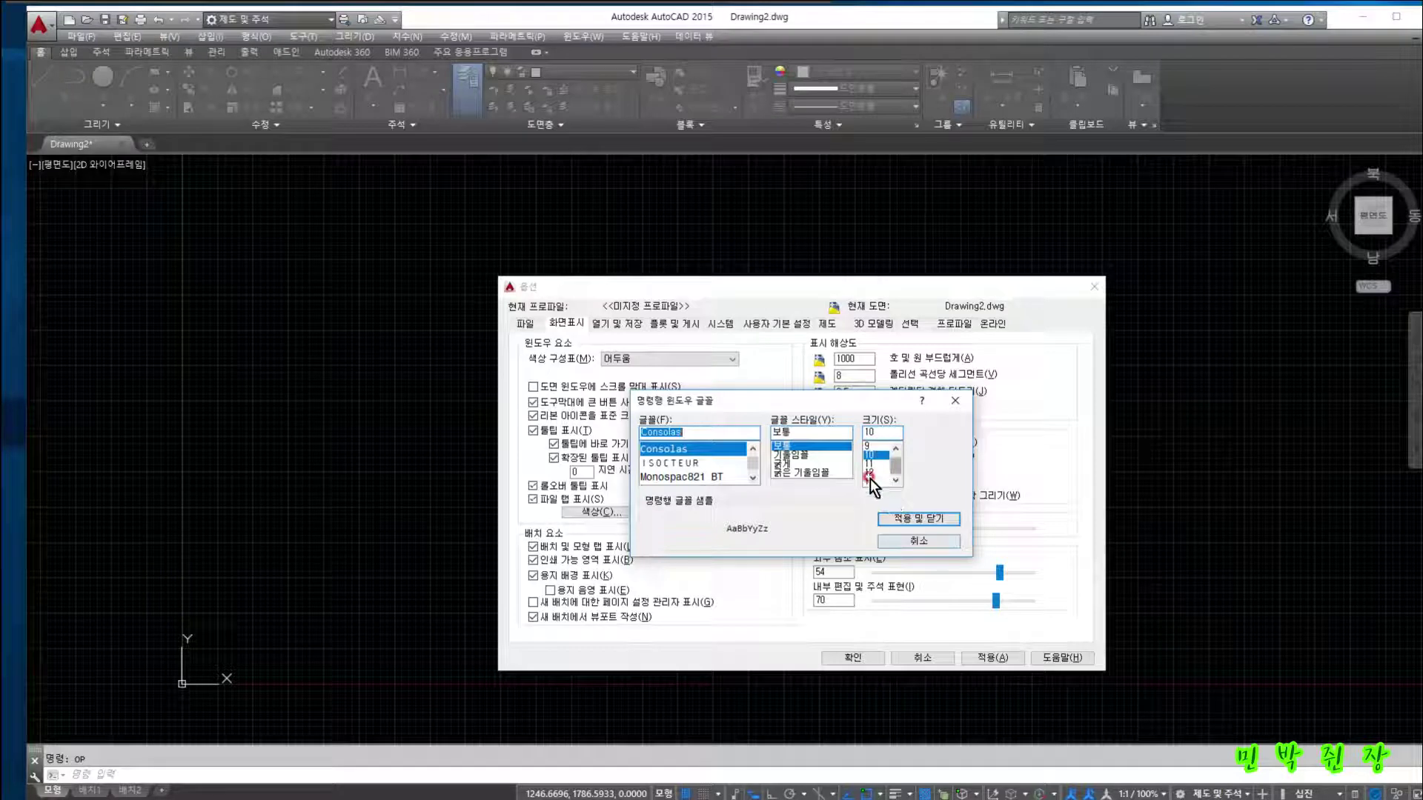
left_click(906, 542)
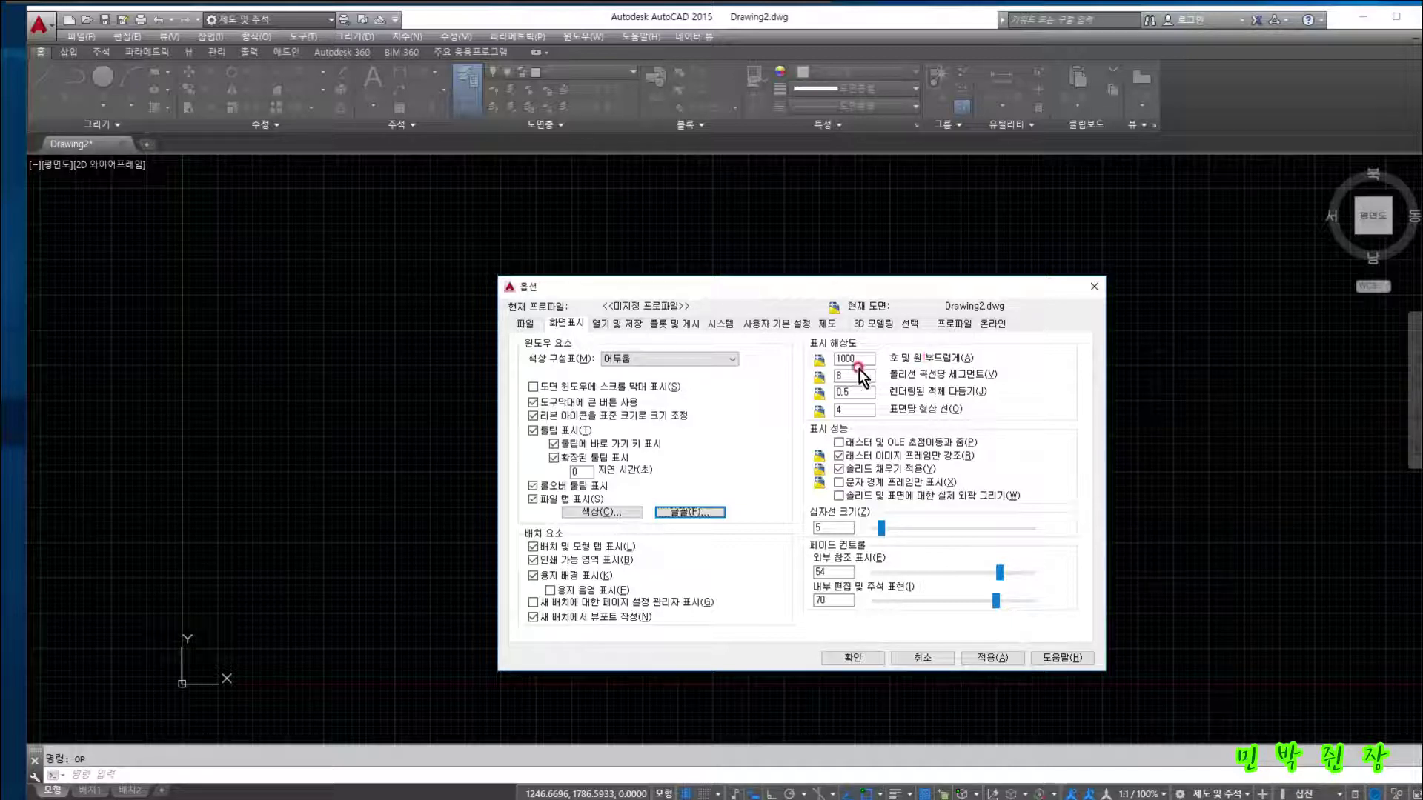
left_click(1096, 284)
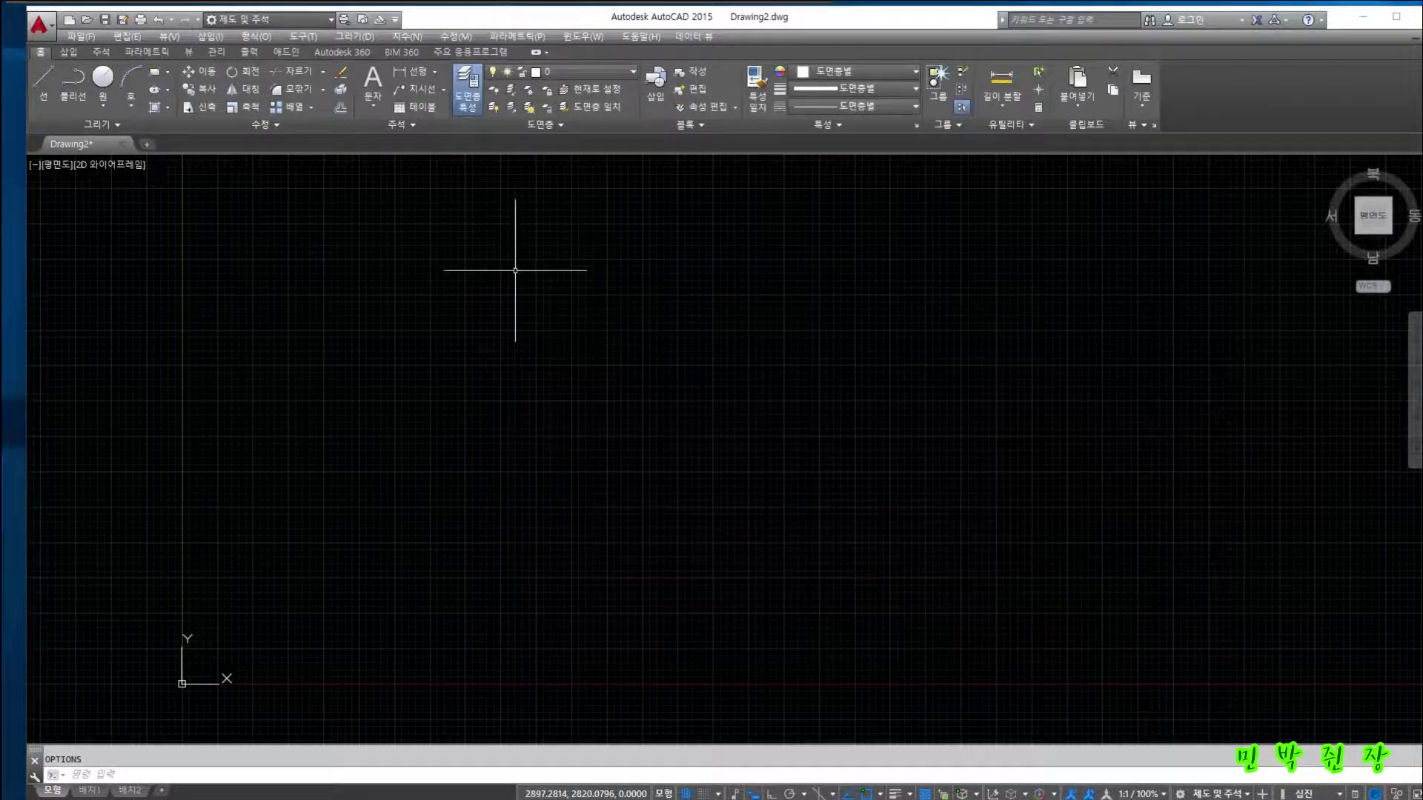
Draw a circle by center and radius near the middle of the drawing area
left_click(101, 87)
left_click(625, 380)
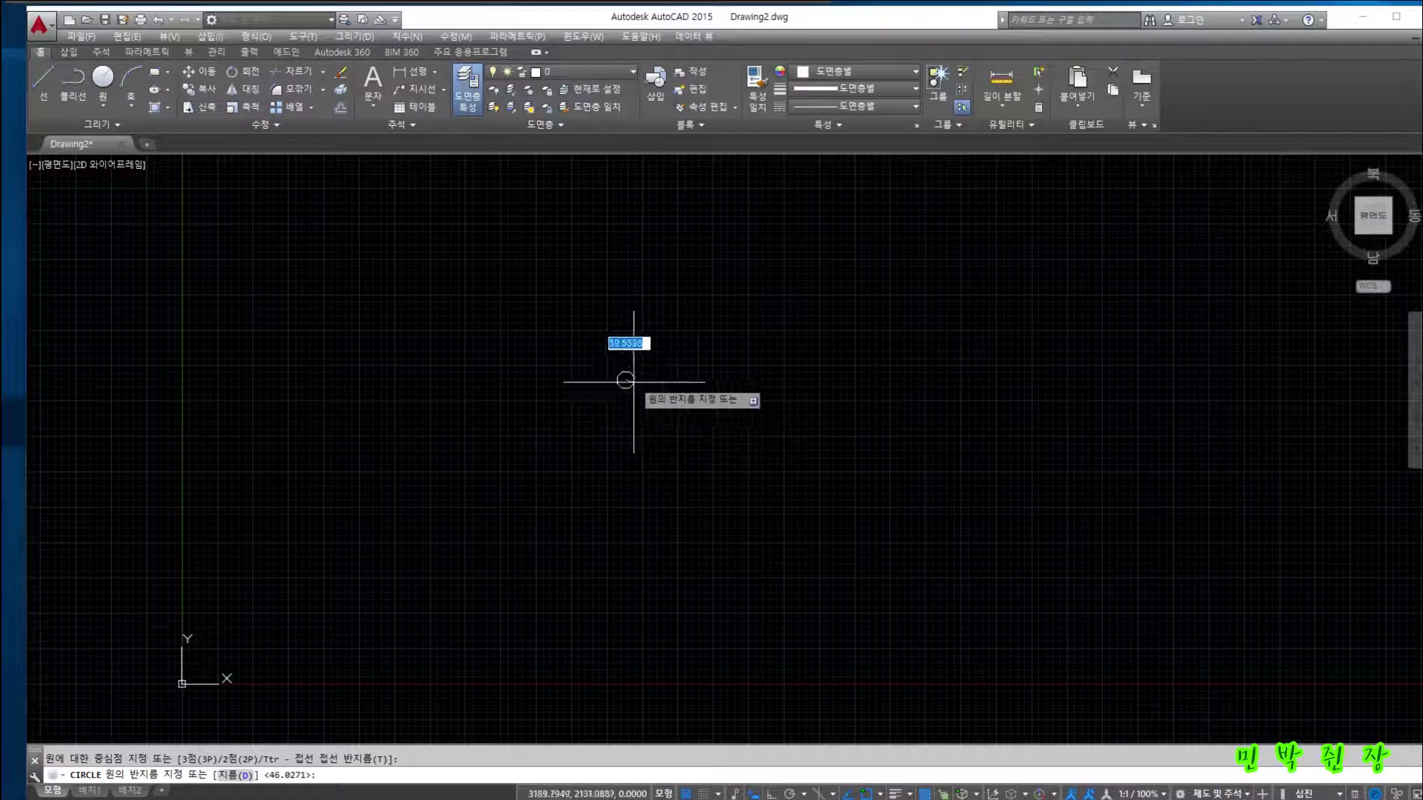
left_click(658, 413)
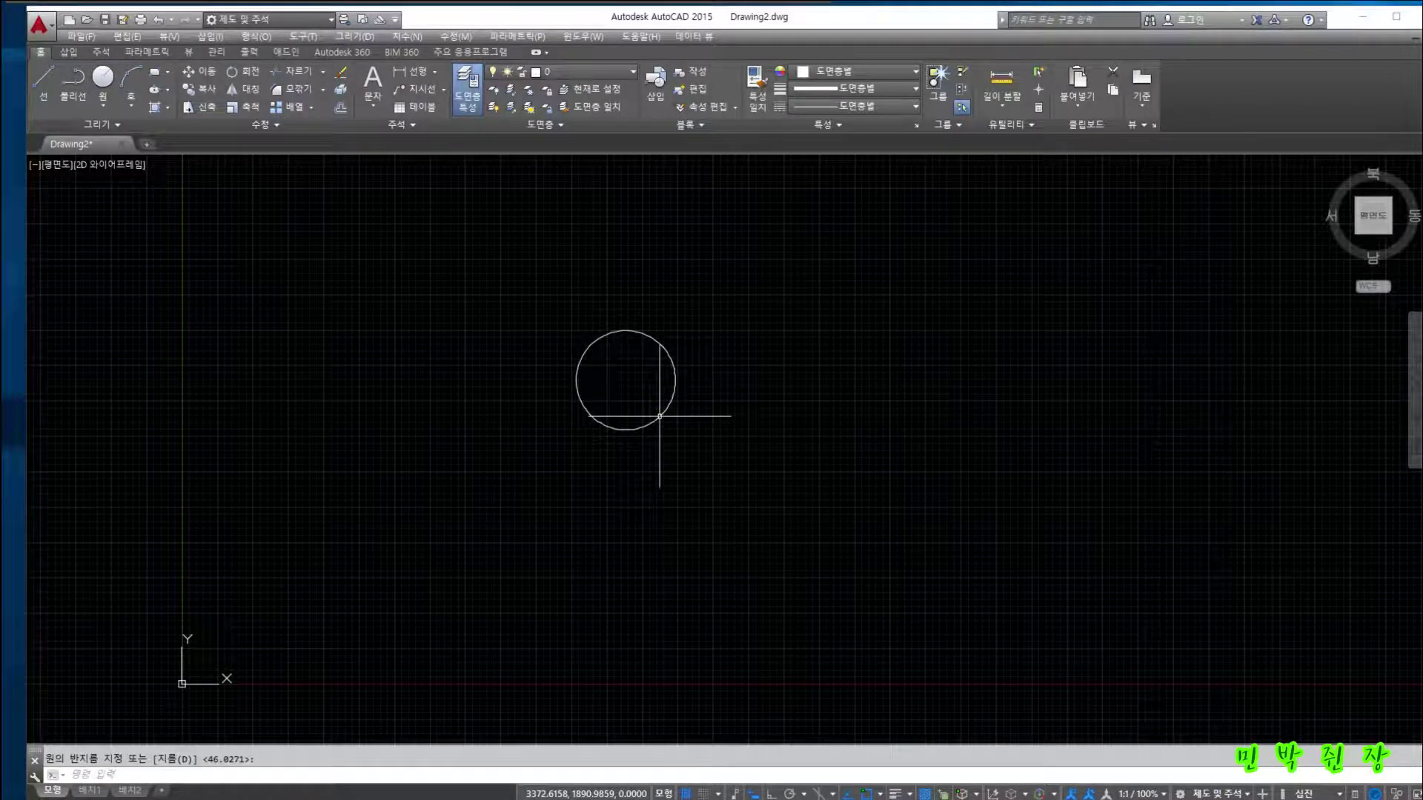
left_click(103, 104)
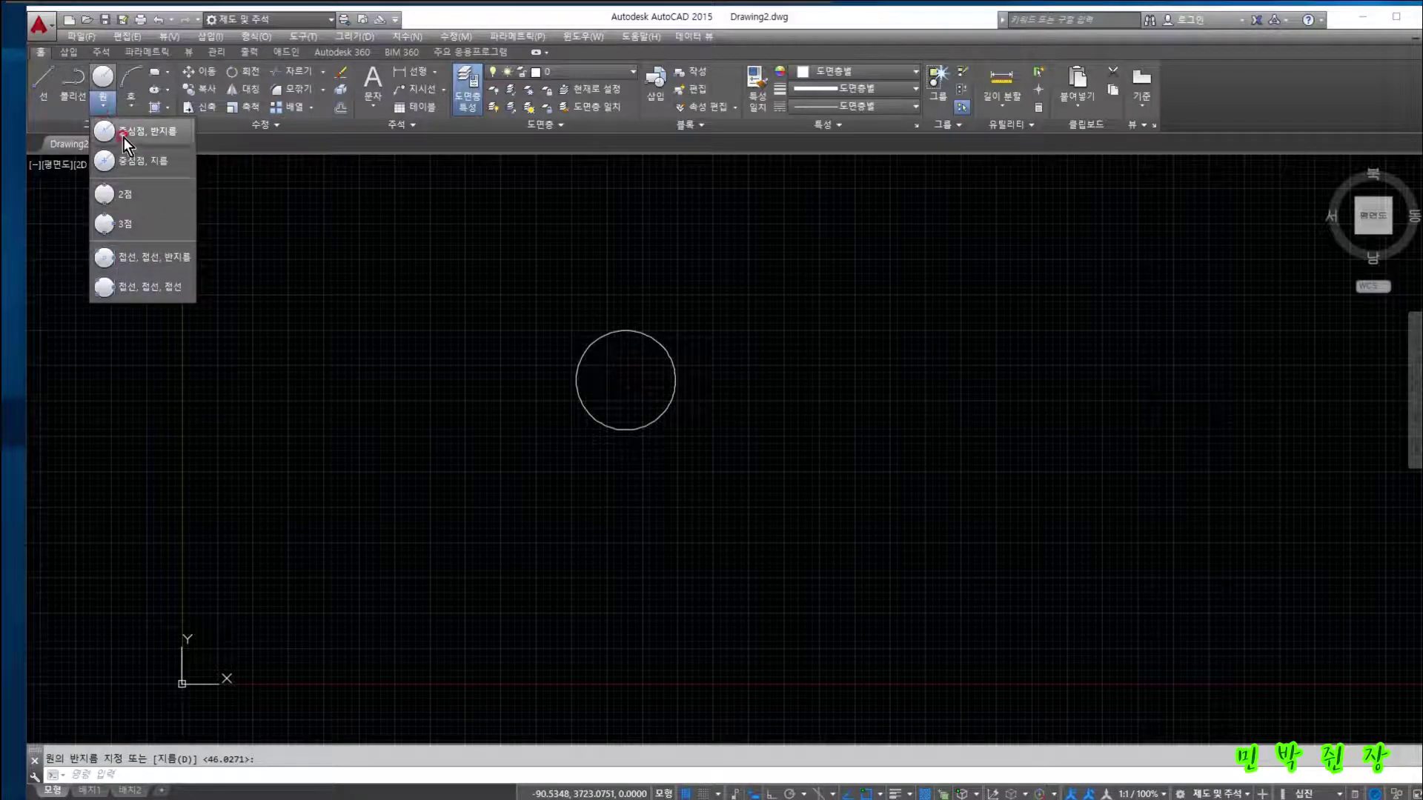
left_click(124, 135)
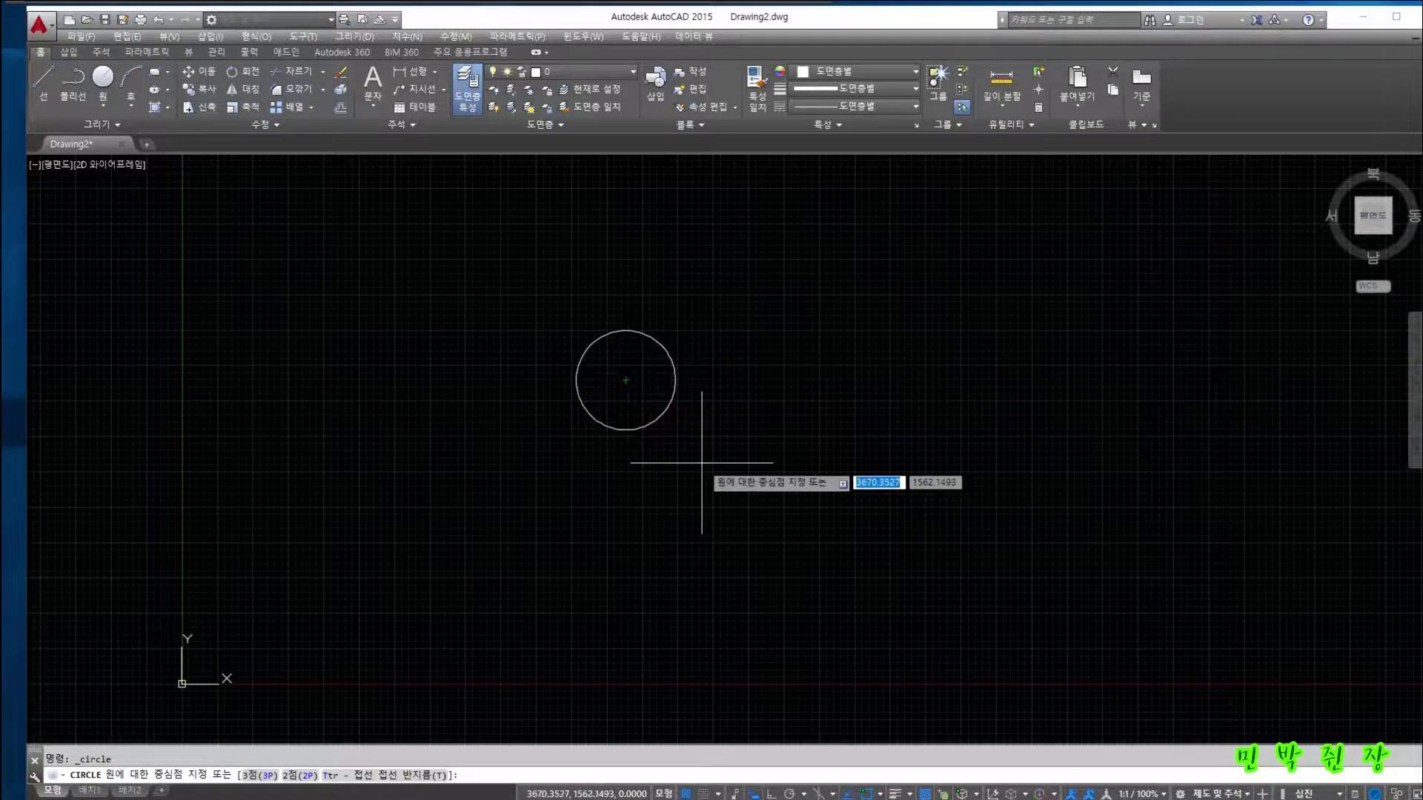
key("Escape")
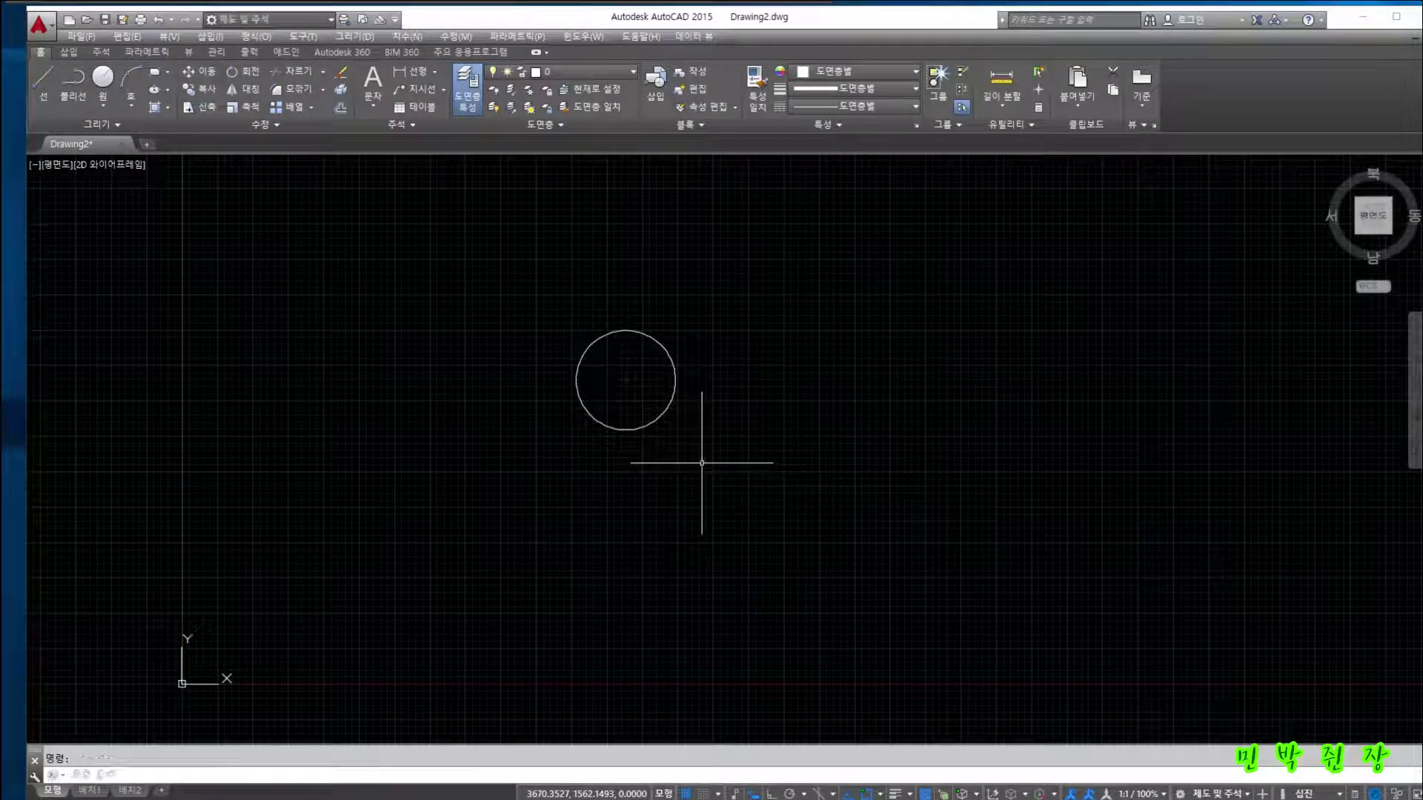
Set the arc and circle smoothness to 10 in the display options
type("op")
key("Return")
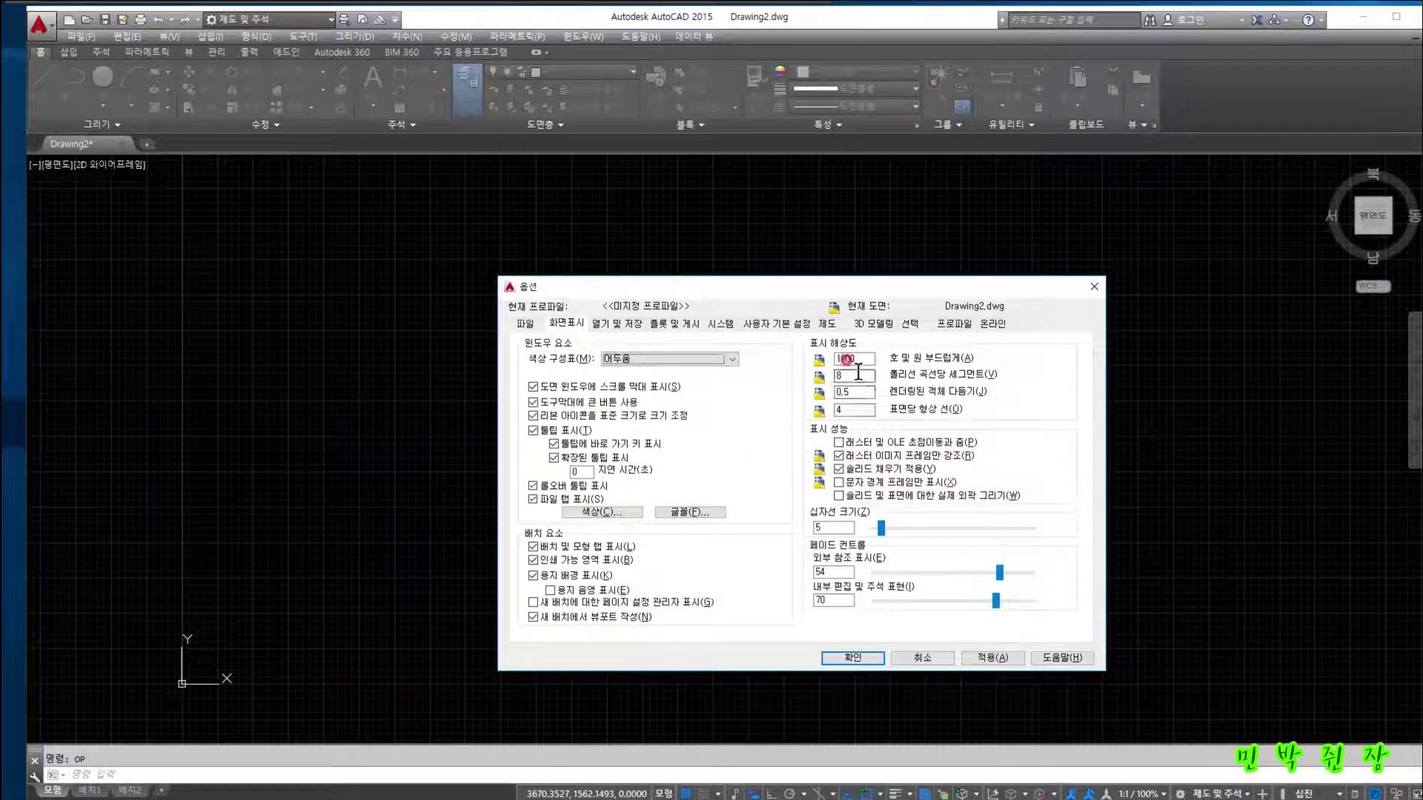
left_click_drag(861, 360, 796, 361)
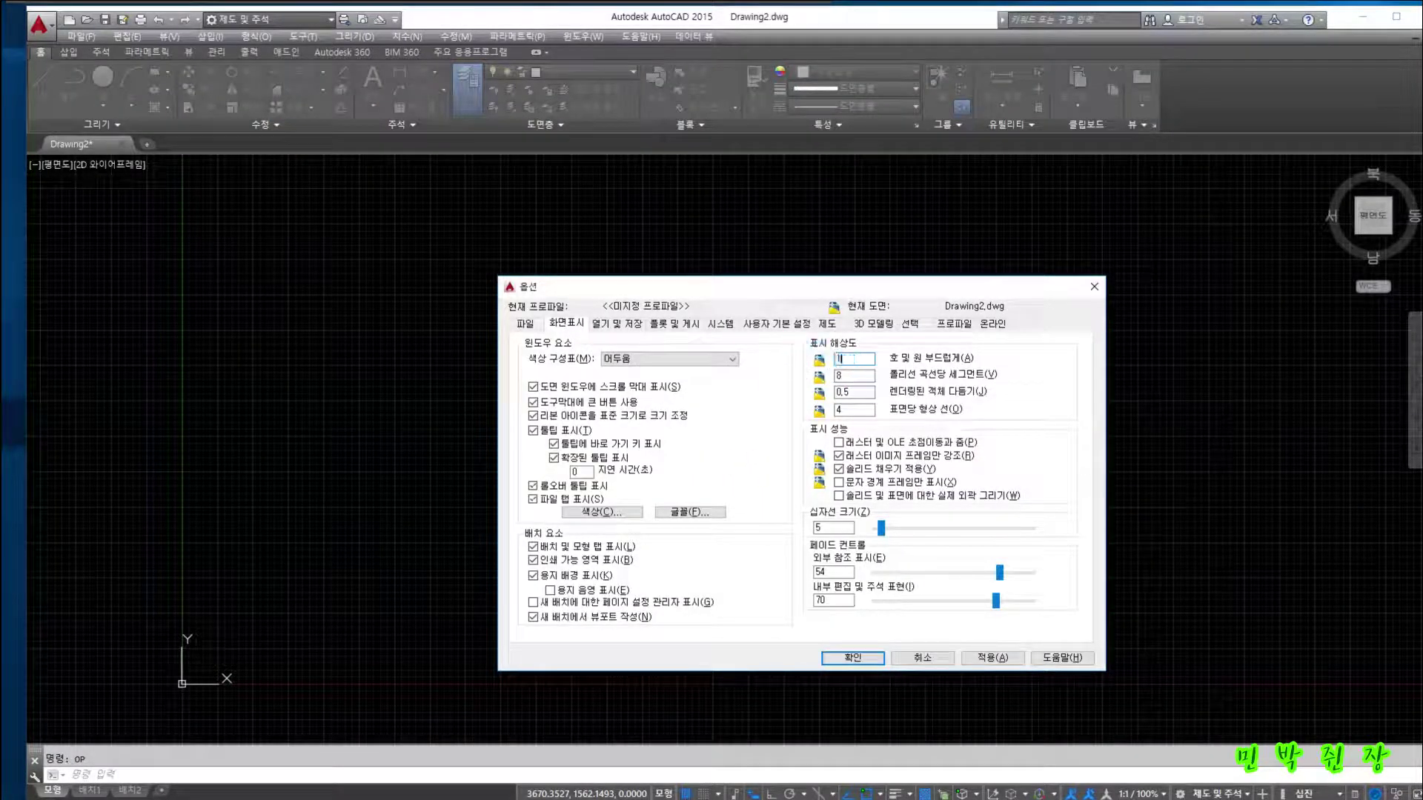
type("10")
key("Return")
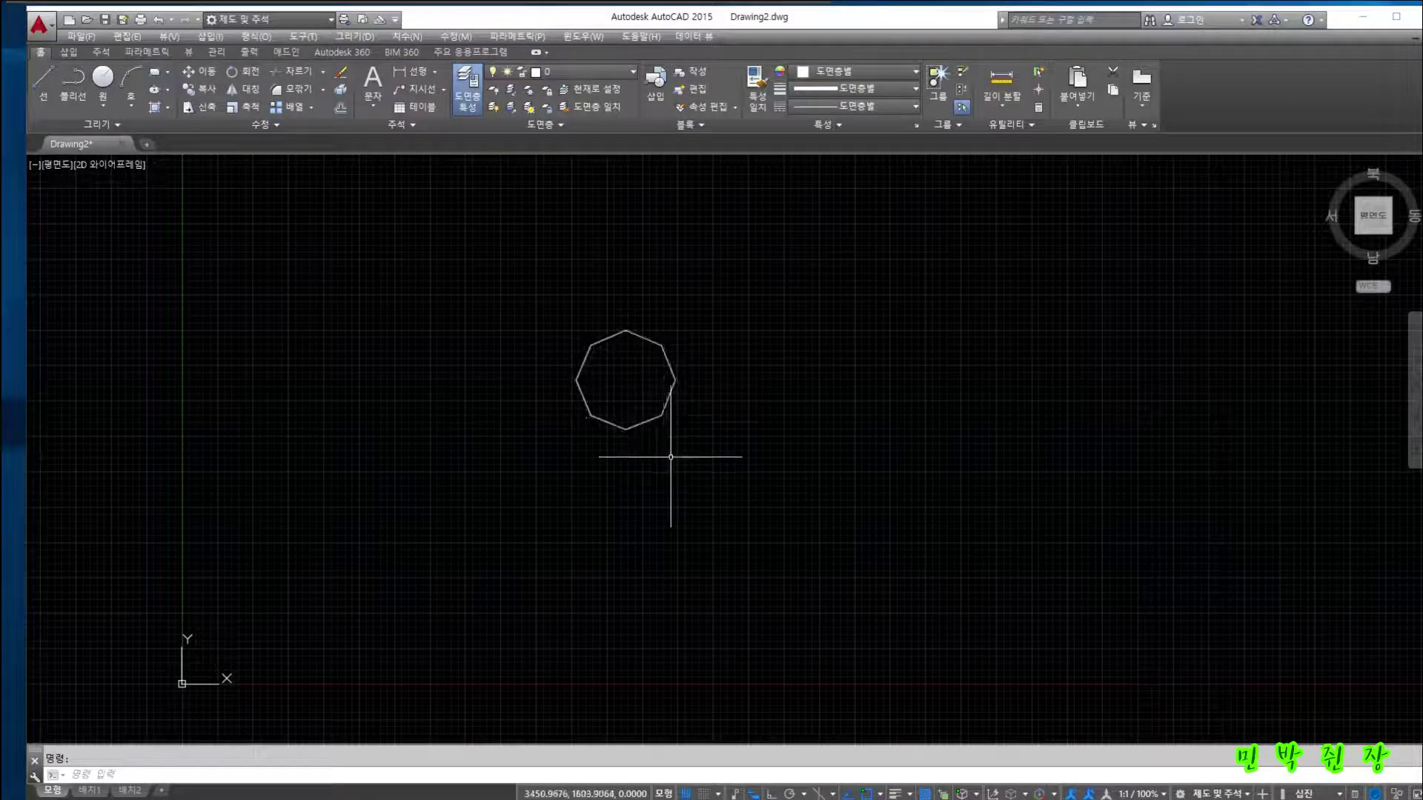
Set the arc and circle smoothness to 20 in the display options
key("Return")
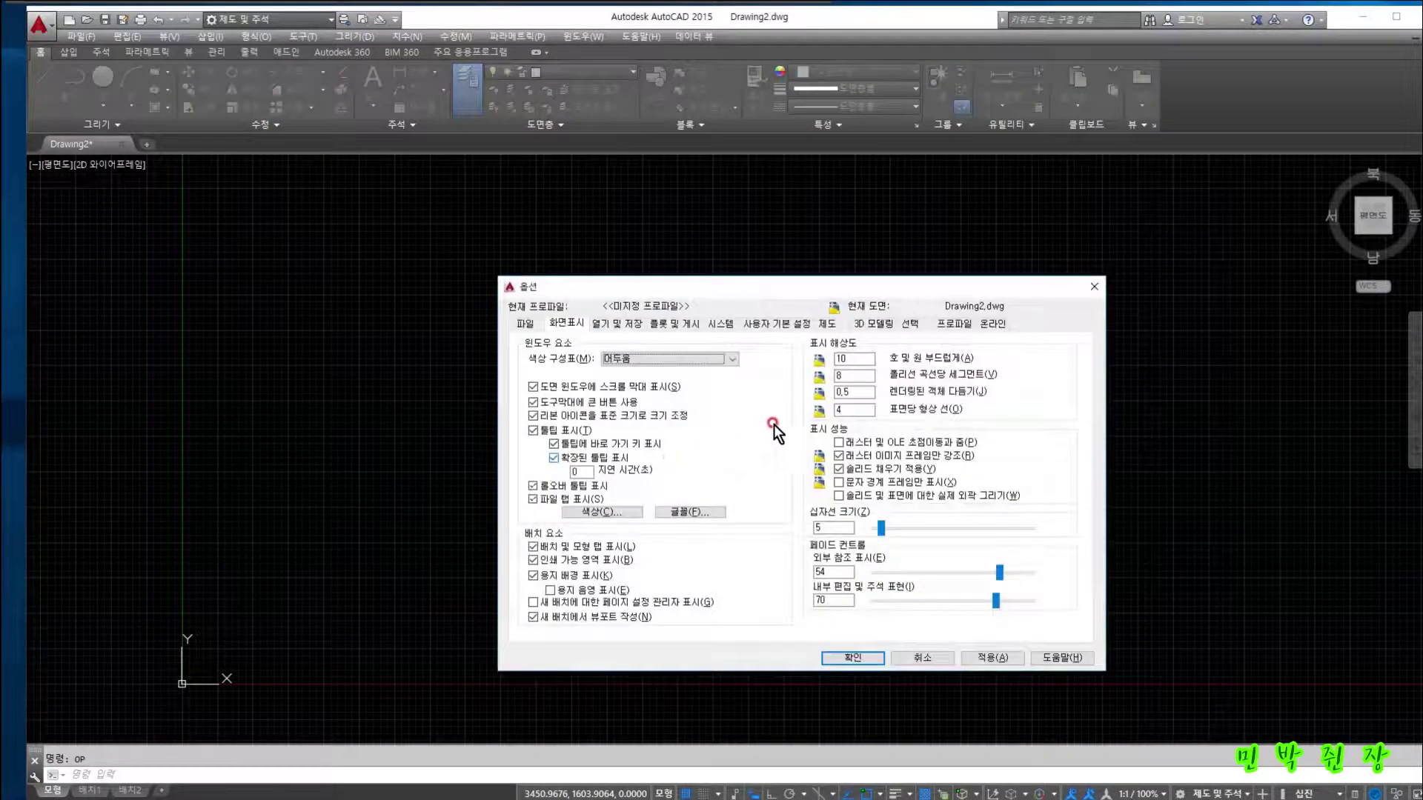
left_click_drag(849, 360, 816, 353)
type("20")
key("Return")
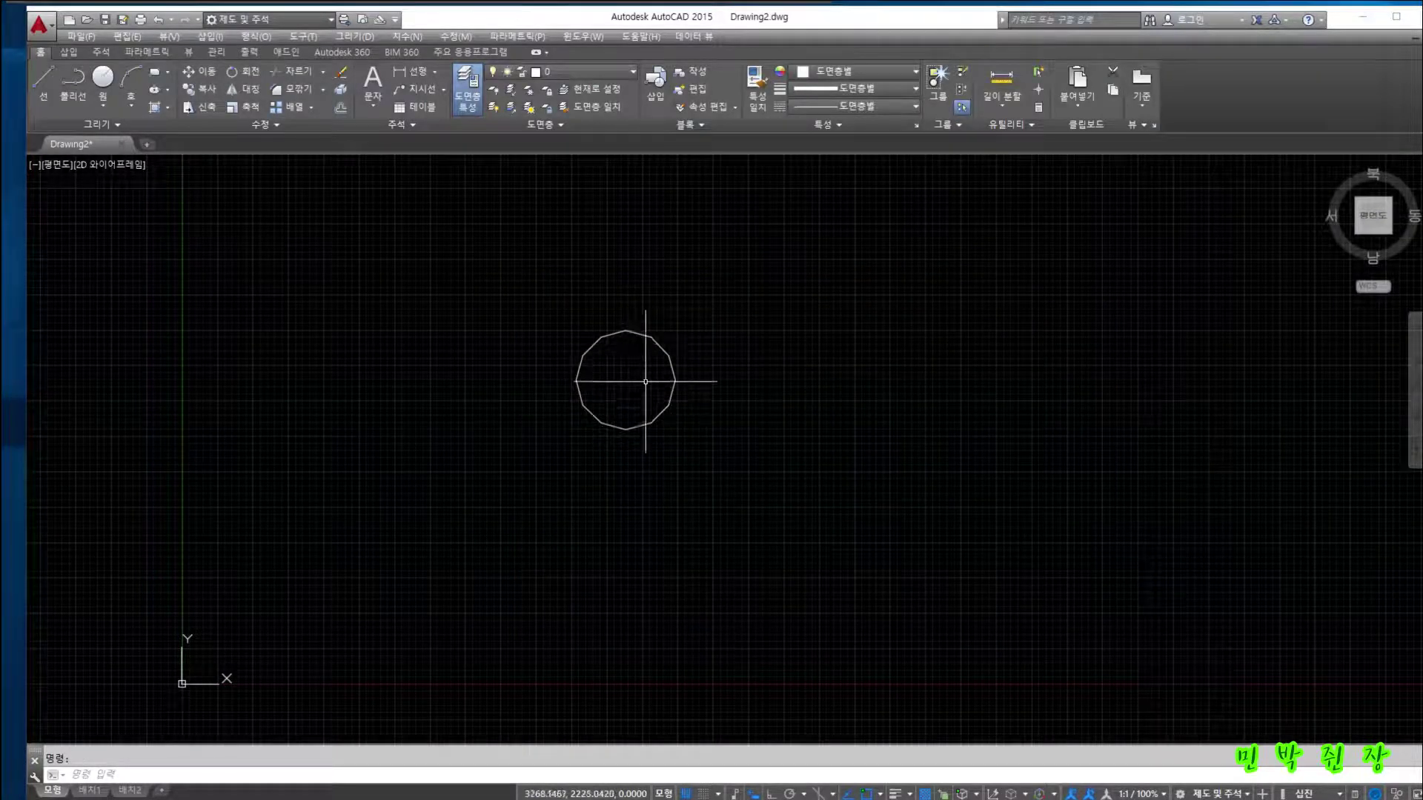
Set the arc and circle smoothness to 40 in the display options
key("Return")
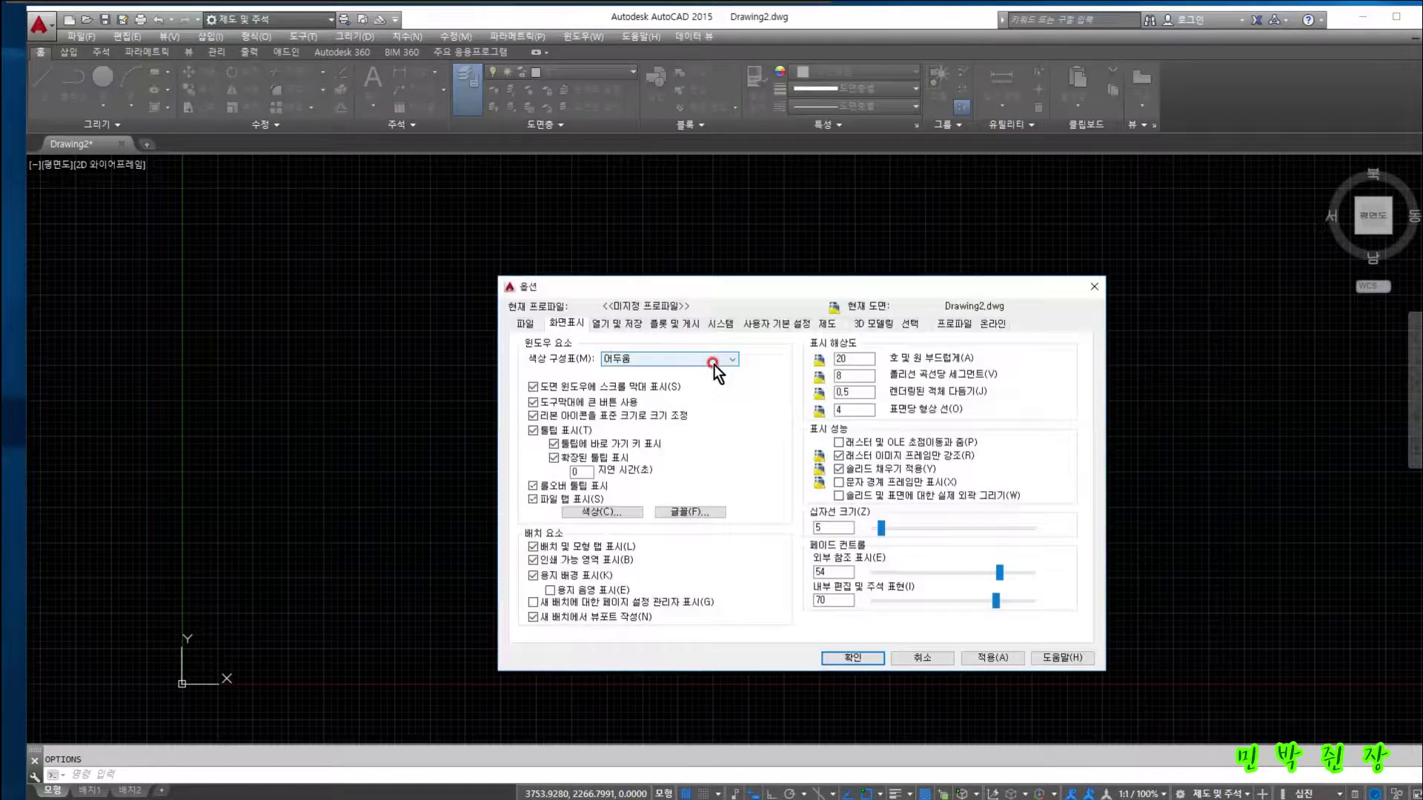
left_click_drag(848, 359, 810, 363)
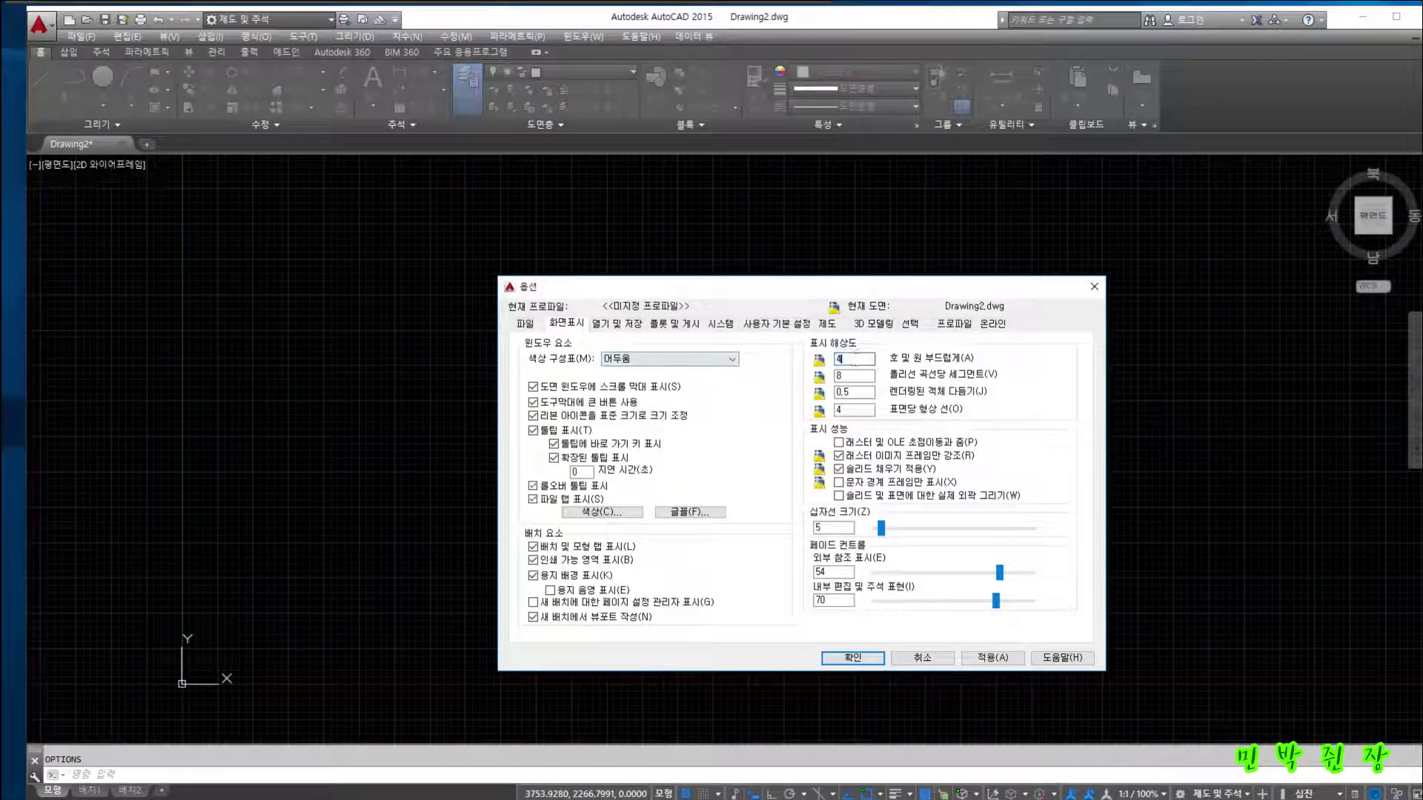
type("40")
key("Return")
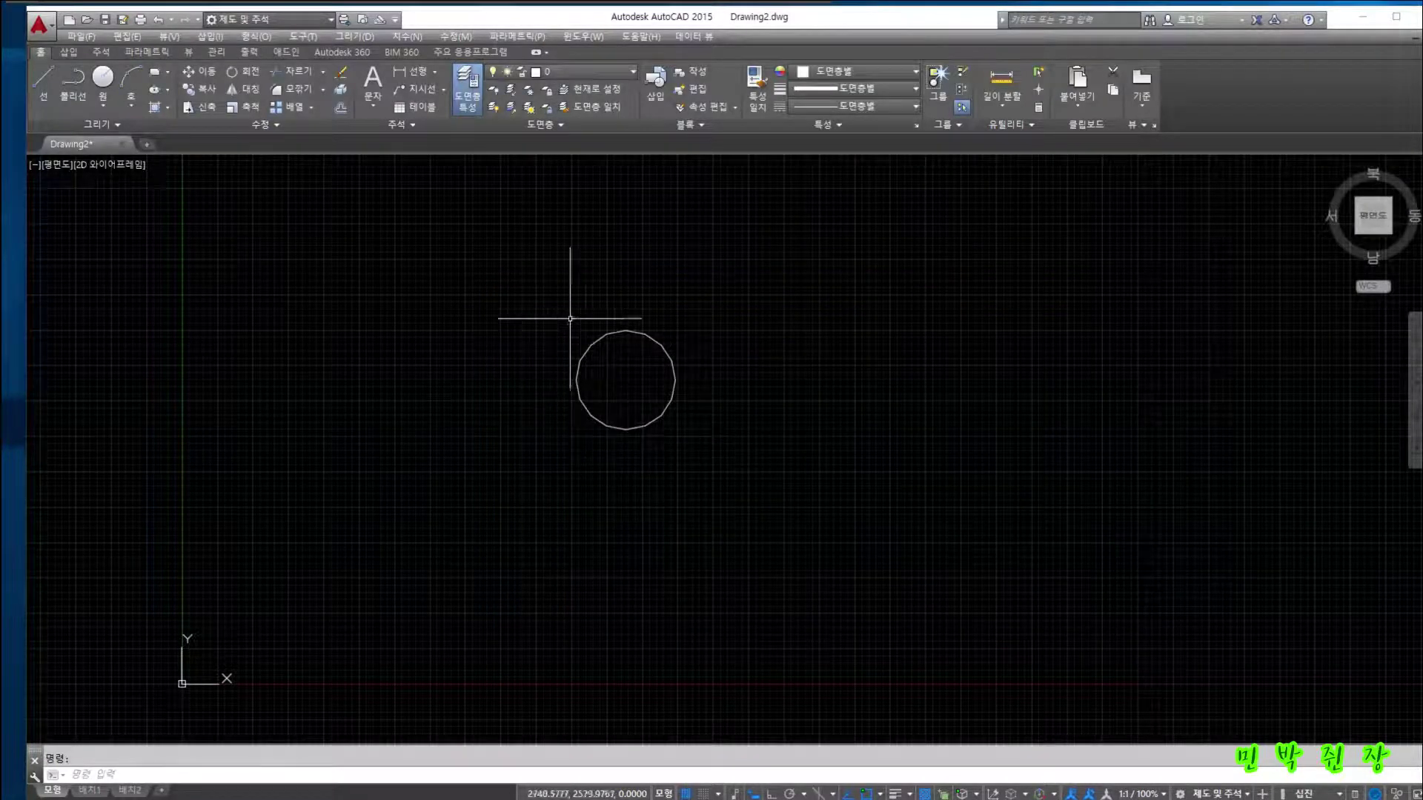
Replace the arc and circle smoothness value in the display options once more and inspect the circle's outline up close
key("Return")
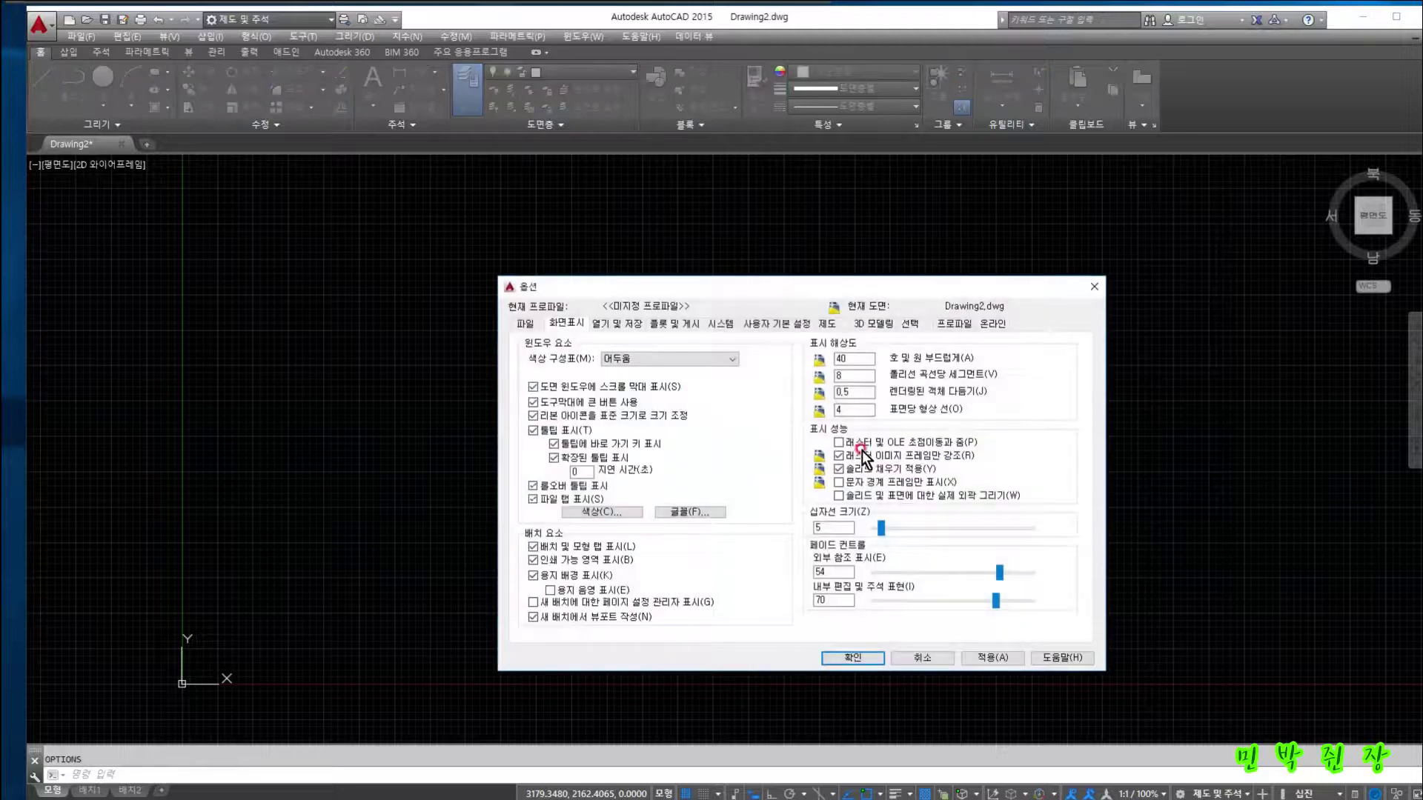
left_click_drag(841, 360, 771, 360)
key("Return")
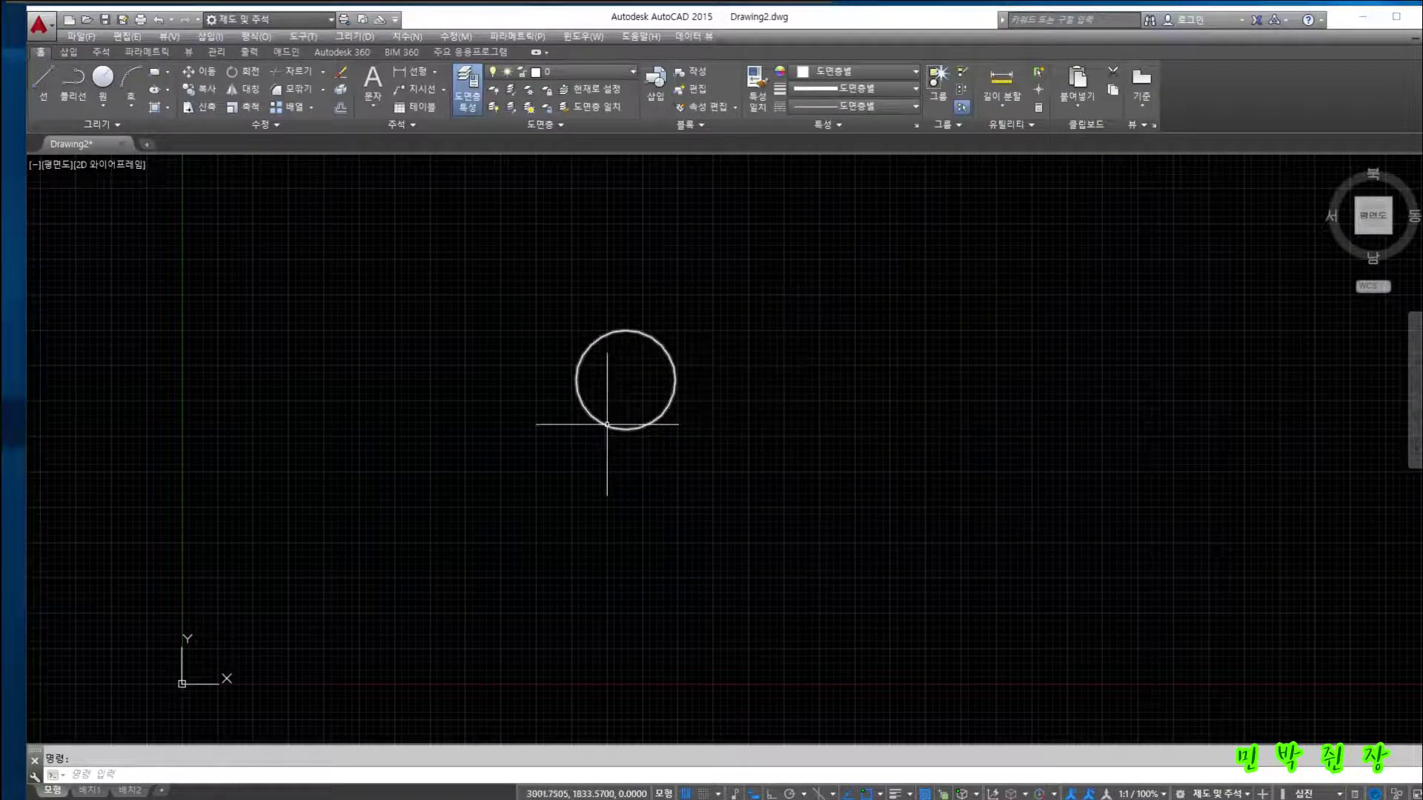
scroll(604, 332, "up", 4)
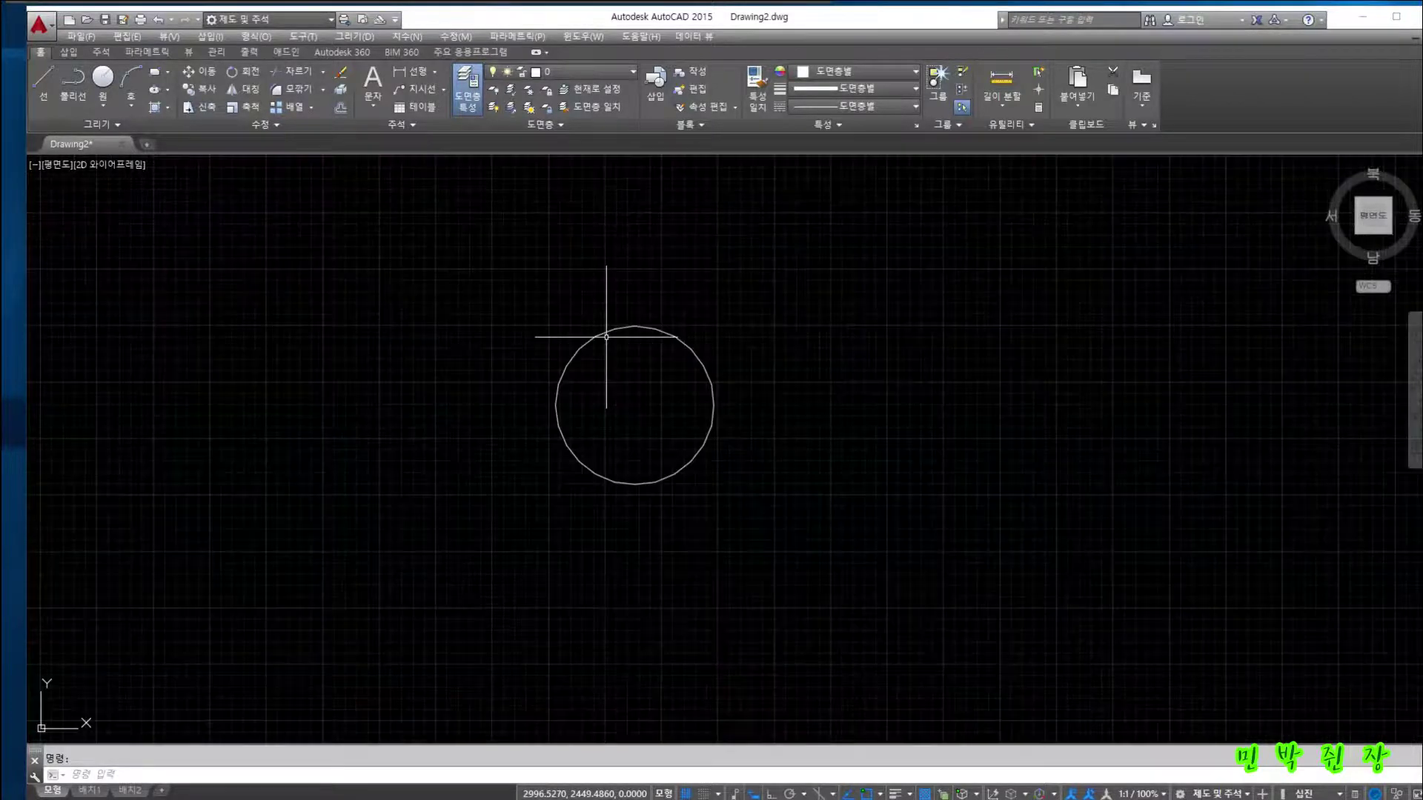
scroll(606, 337, "up", 2)
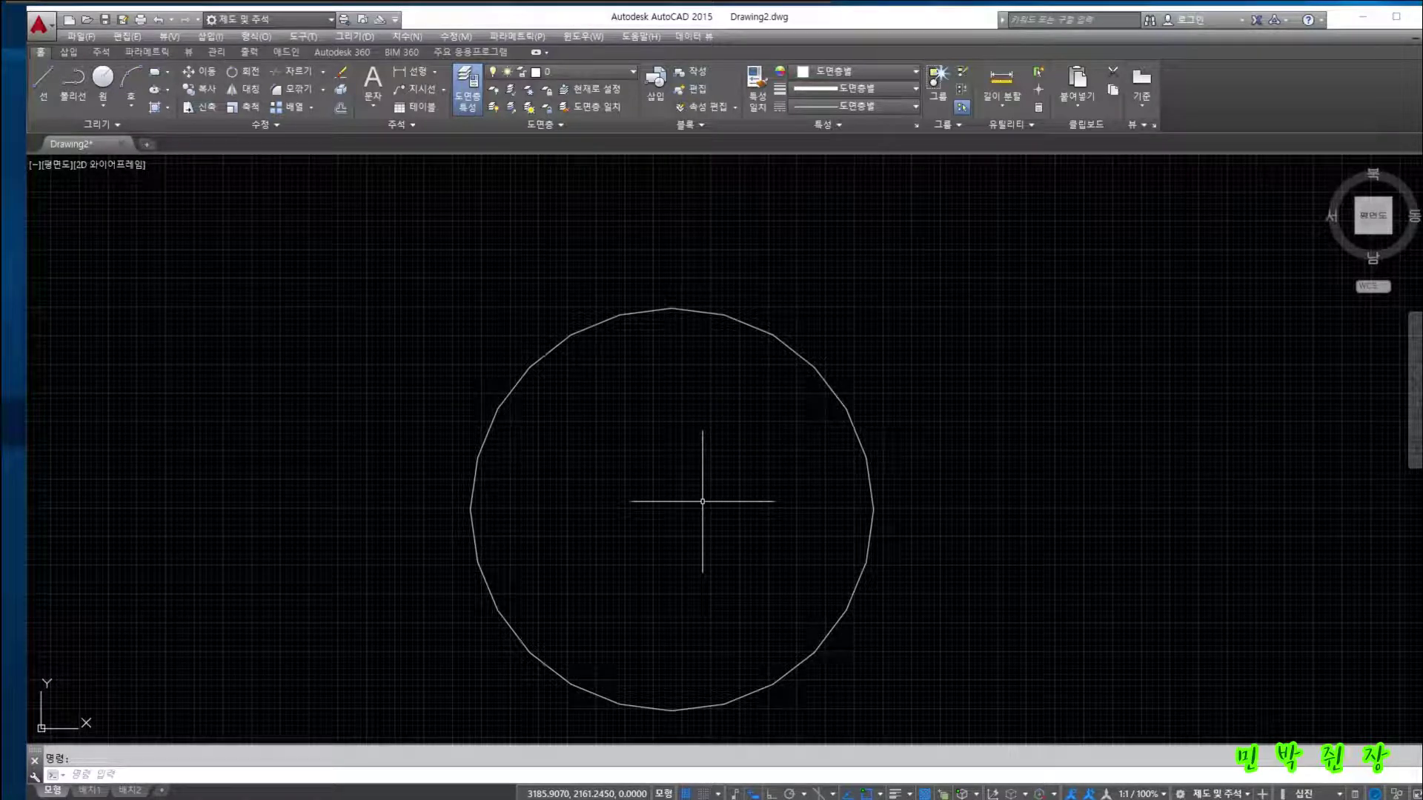
Set the arc and circle smoothness to 1000 in the display options and inspect the circle's outline up close
key("Return")
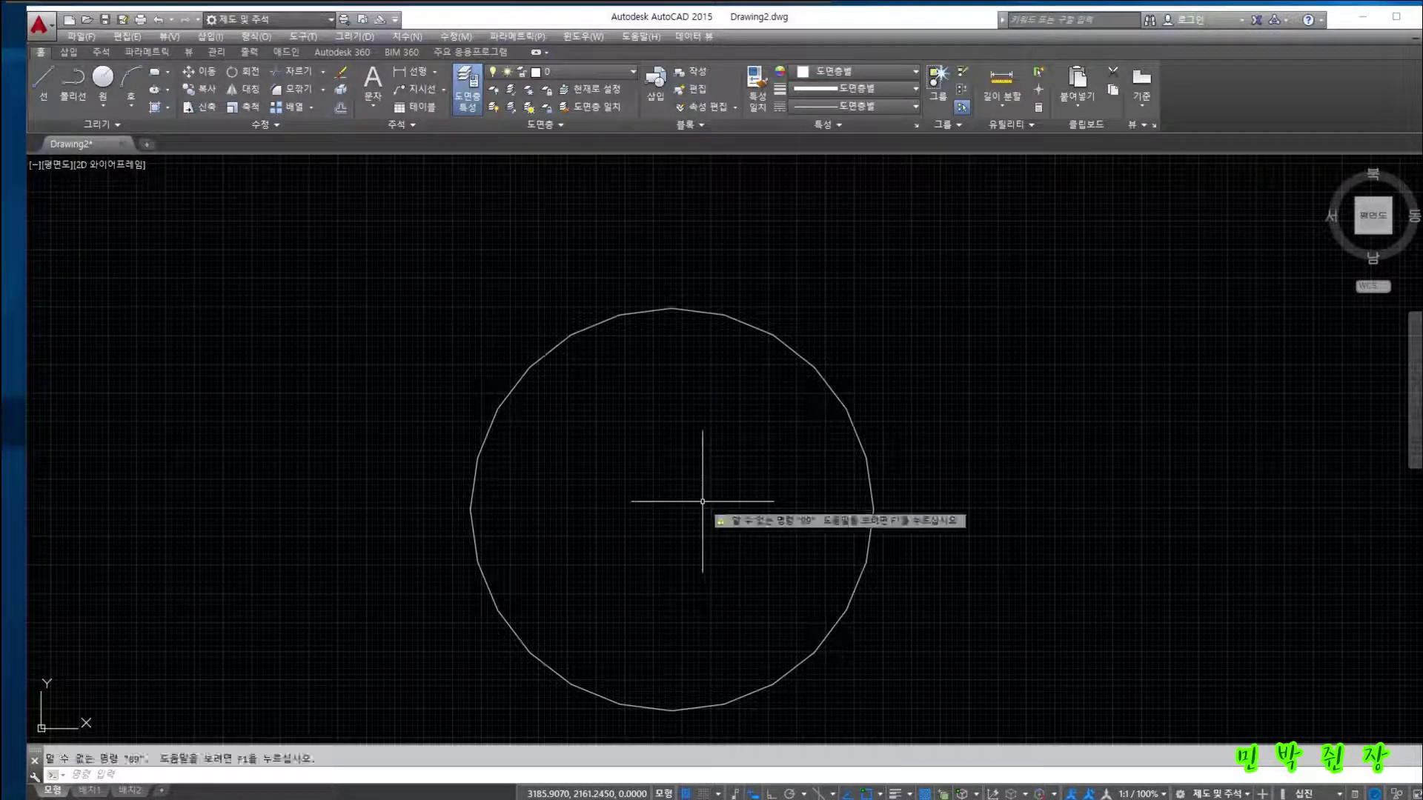
type("OP")
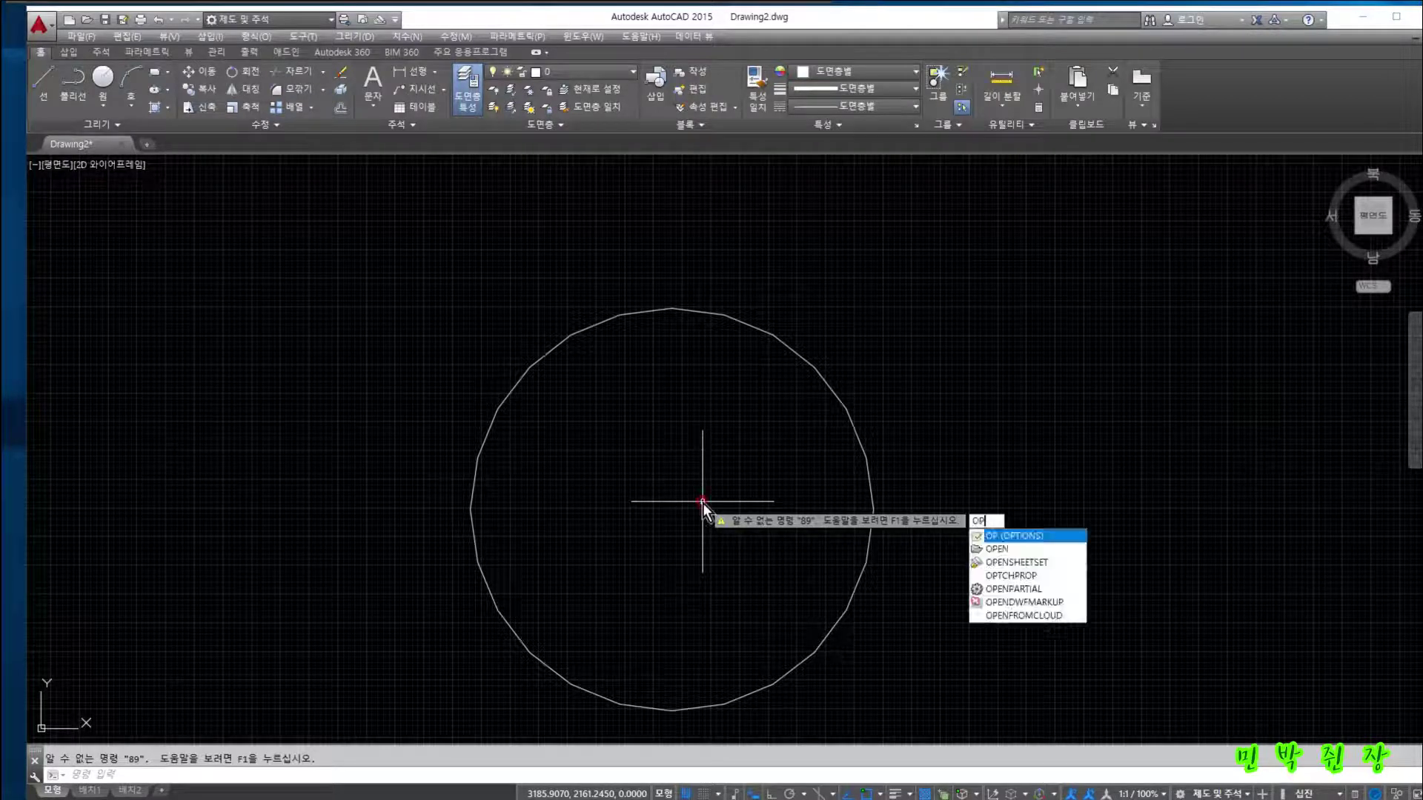
key("Return")
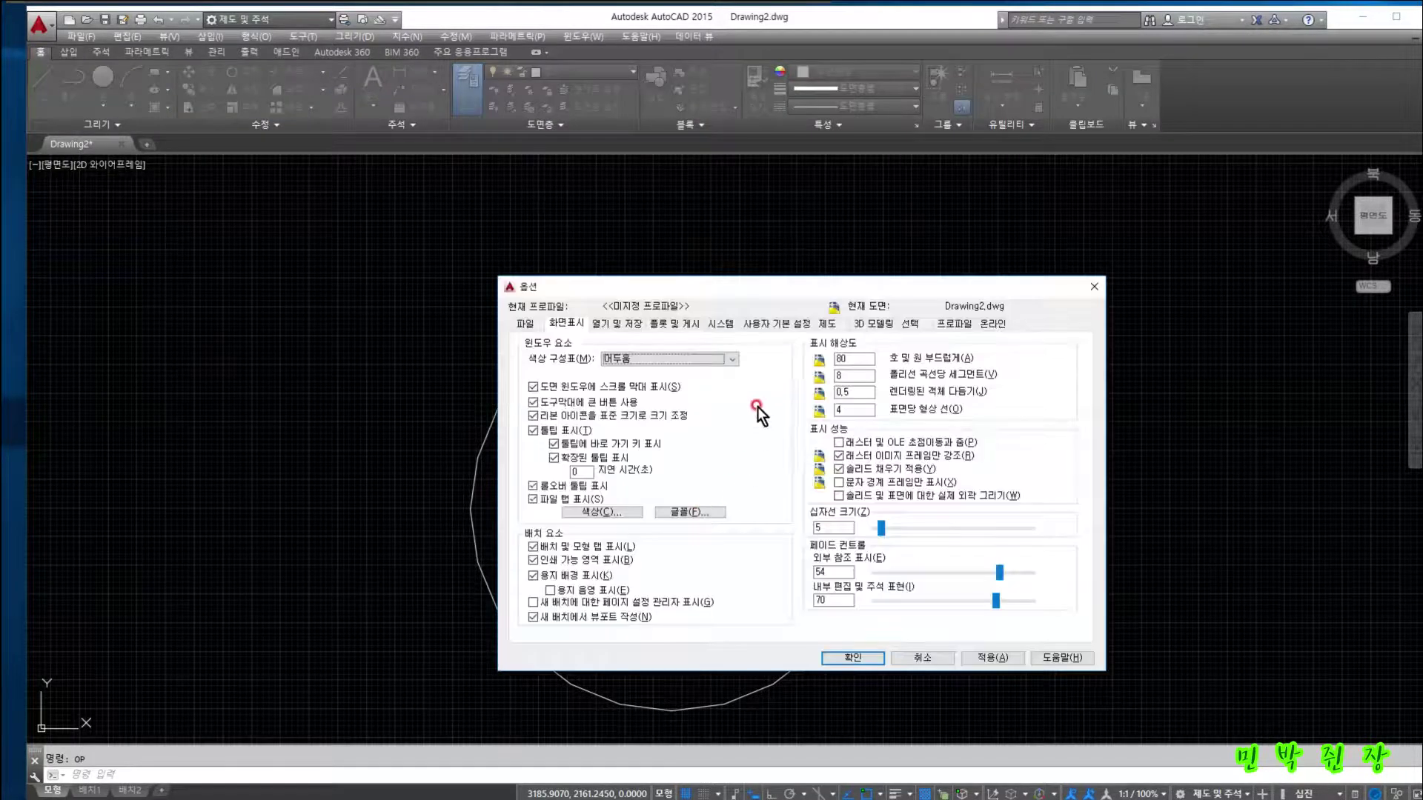
left_click(834, 360)
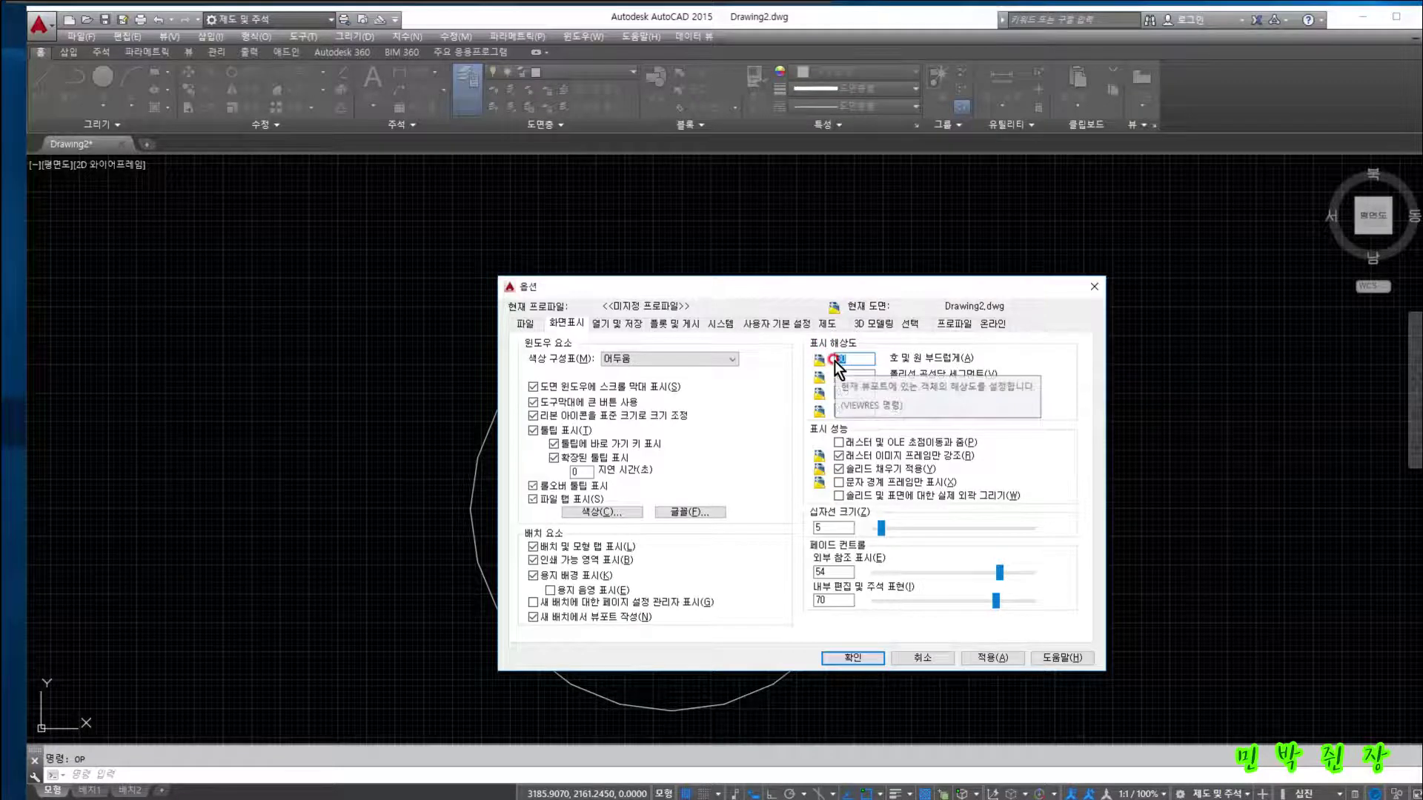
type("1000")
key("Return")
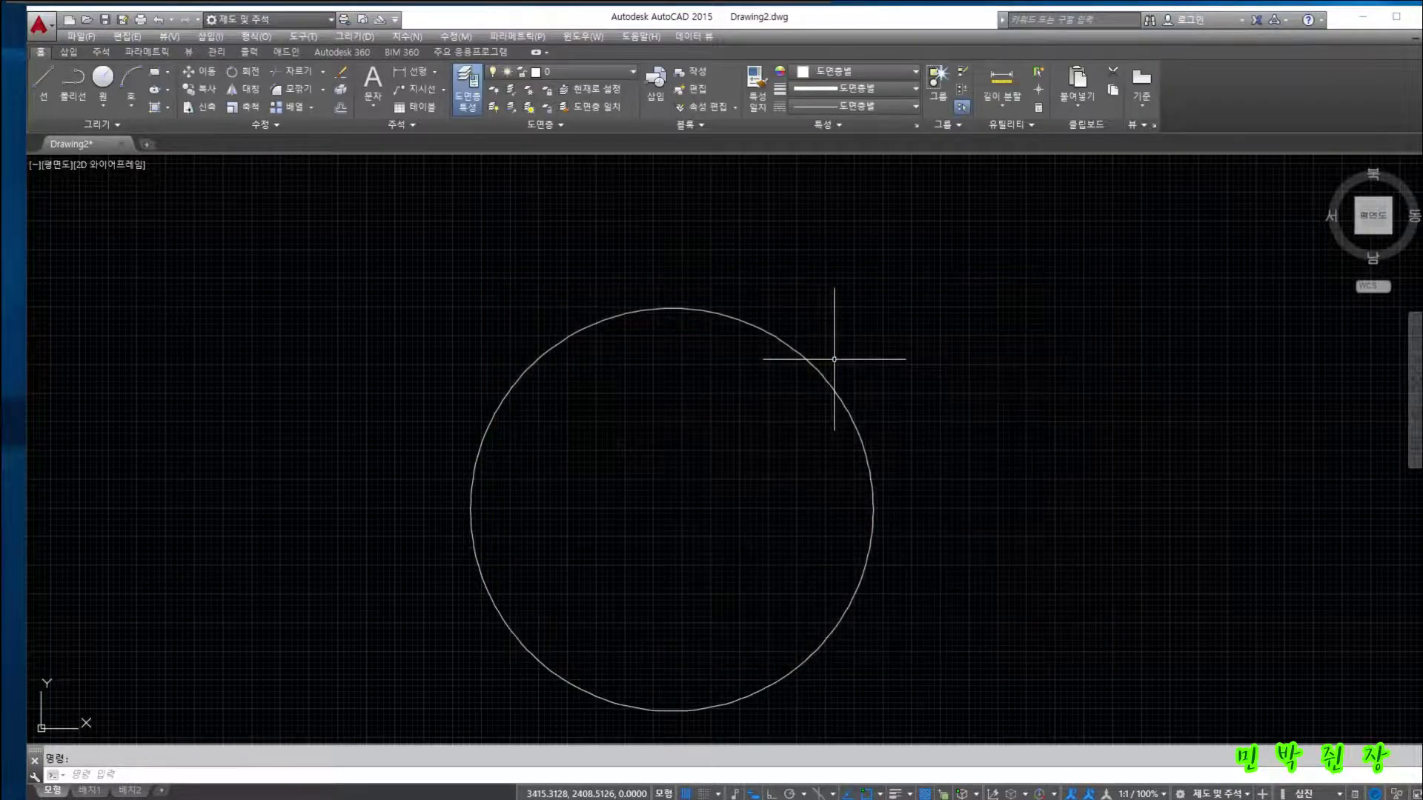
scroll(854, 612, "up", 6)
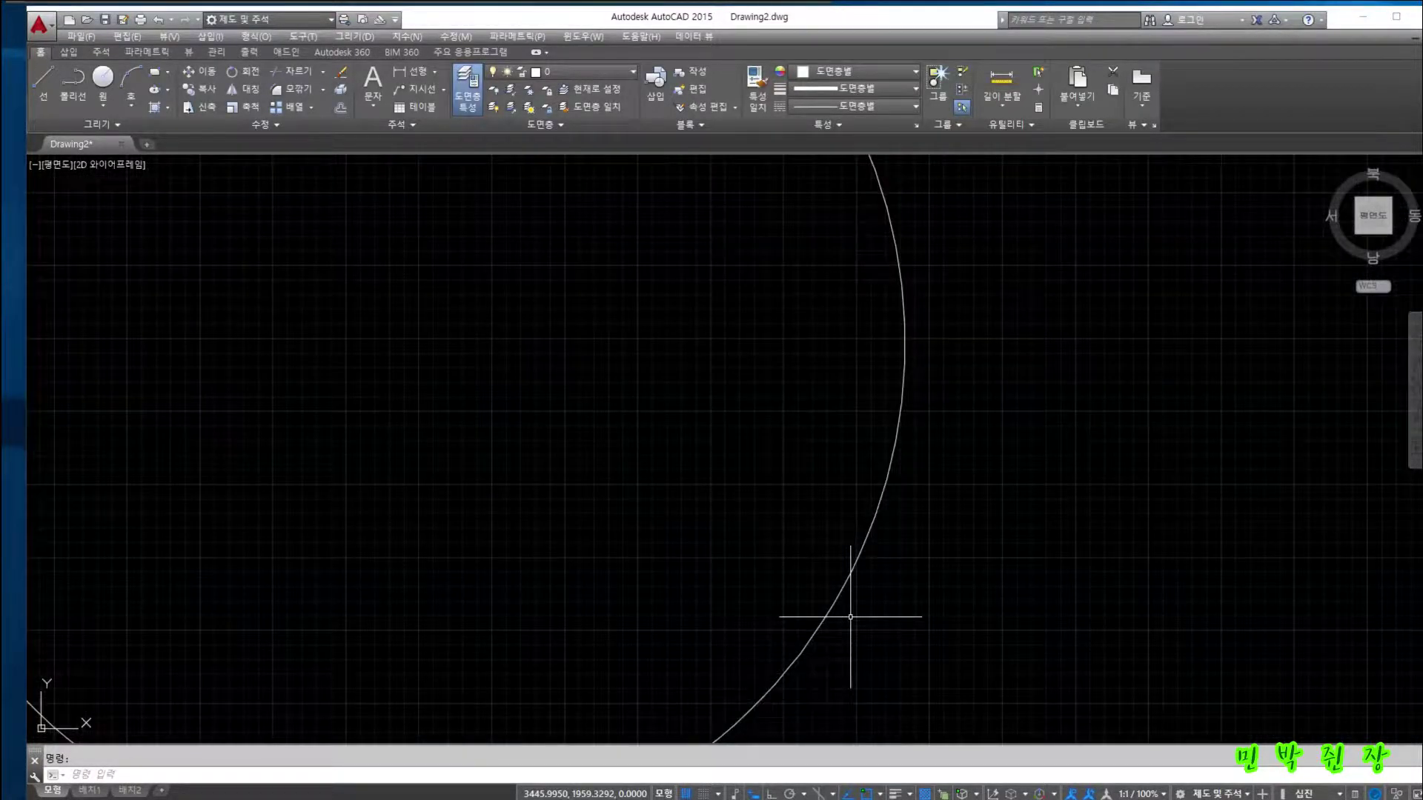
scroll(840, 595, "down", 5)
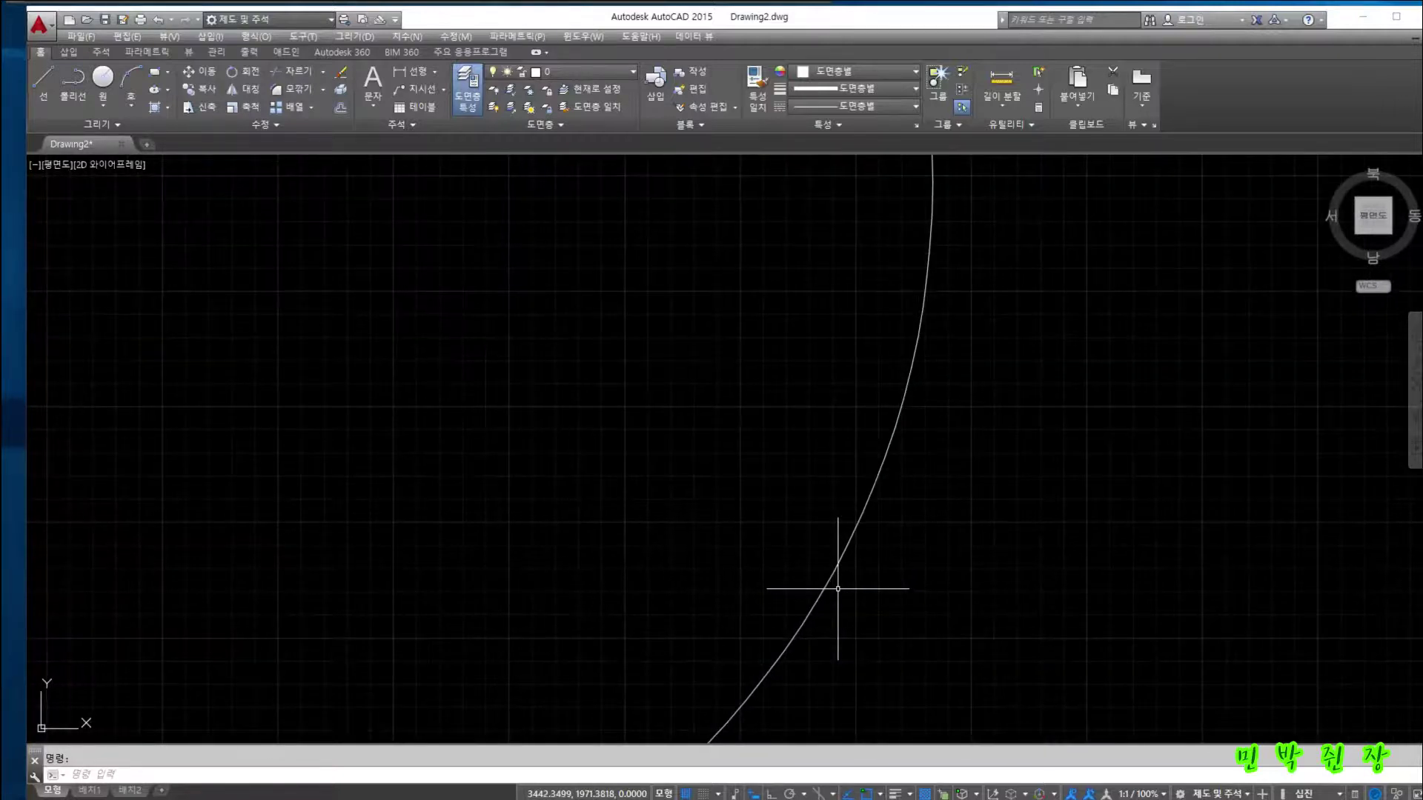
scroll(841, 565, "down", 2)
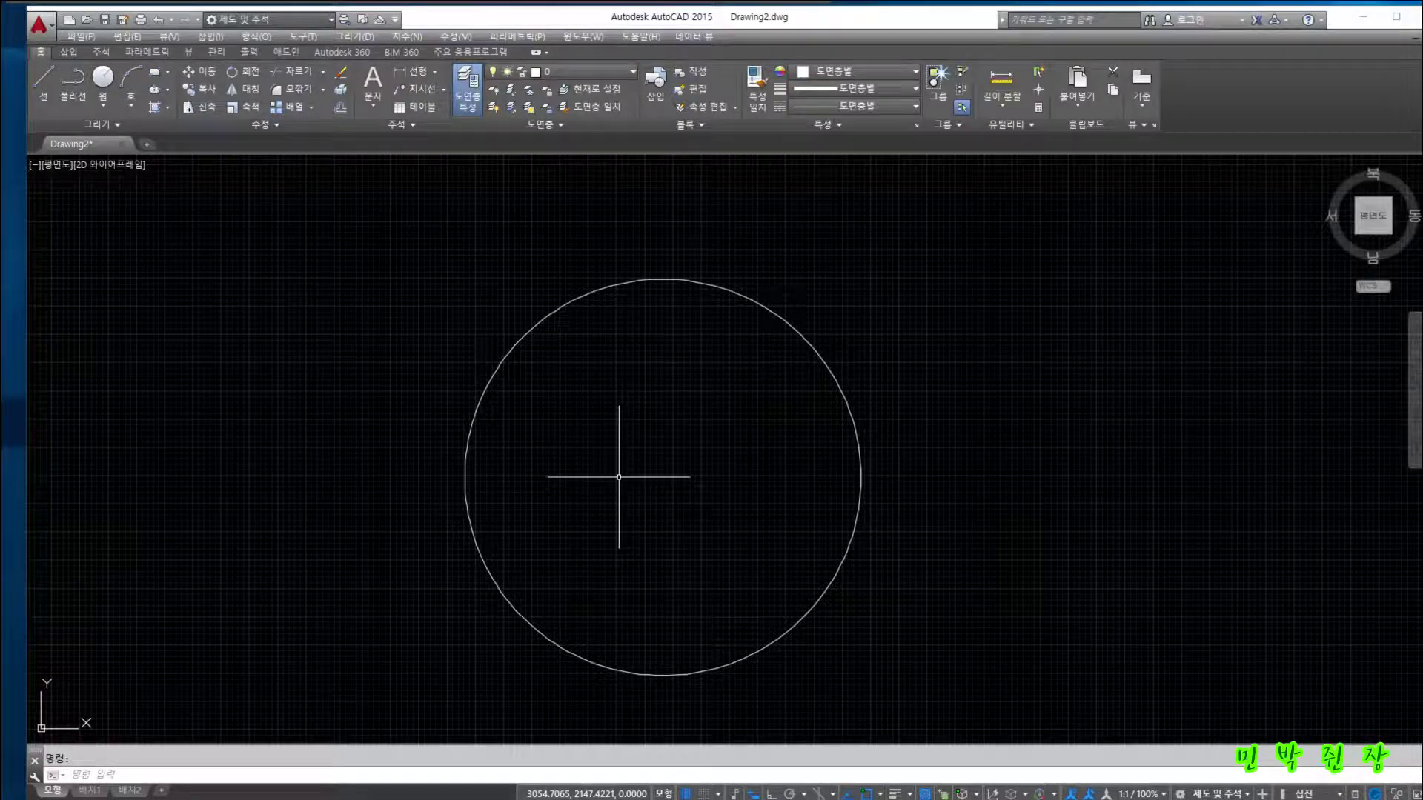
Set the number of segments per polyline curve to 20 in the display options
key("Return")
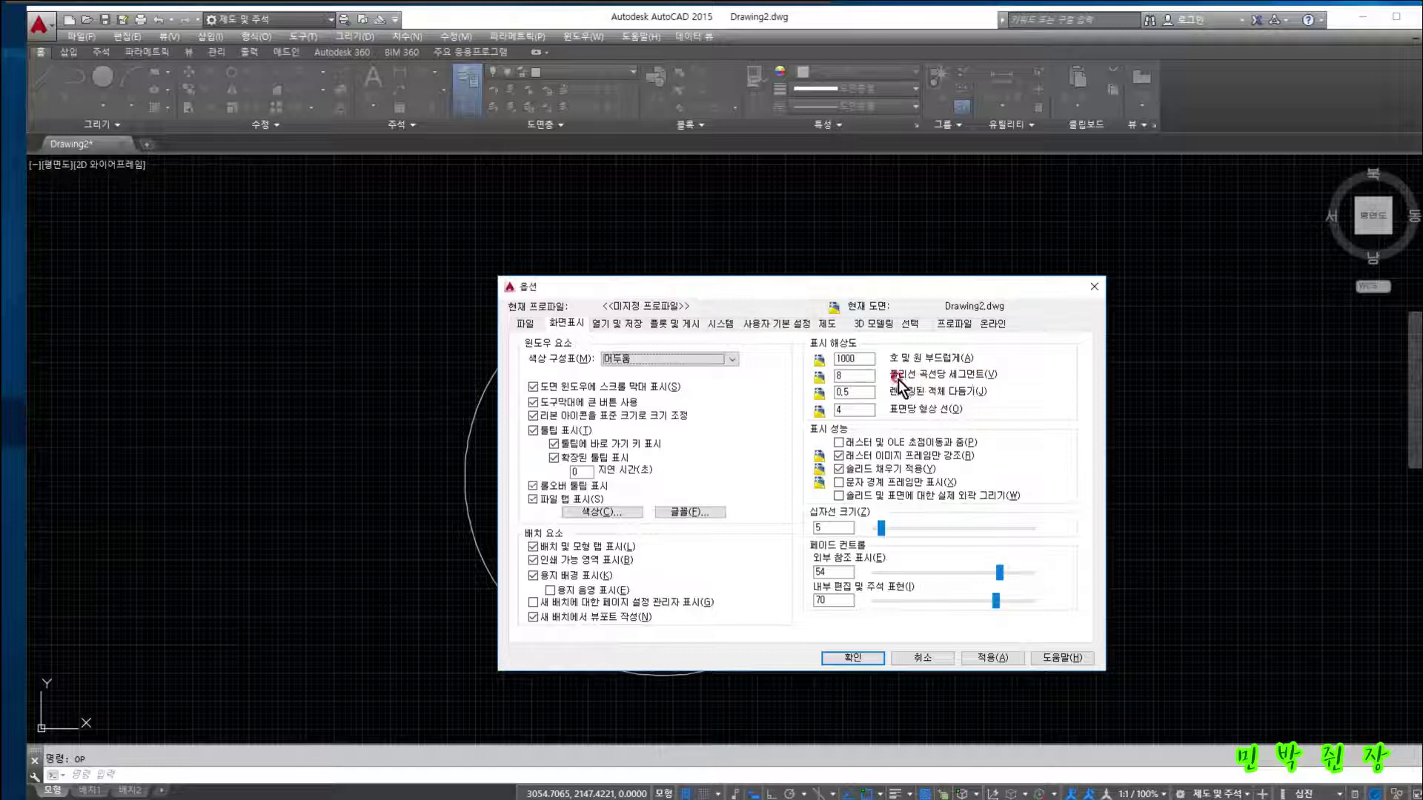
double_click(858, 376)
key("Return")
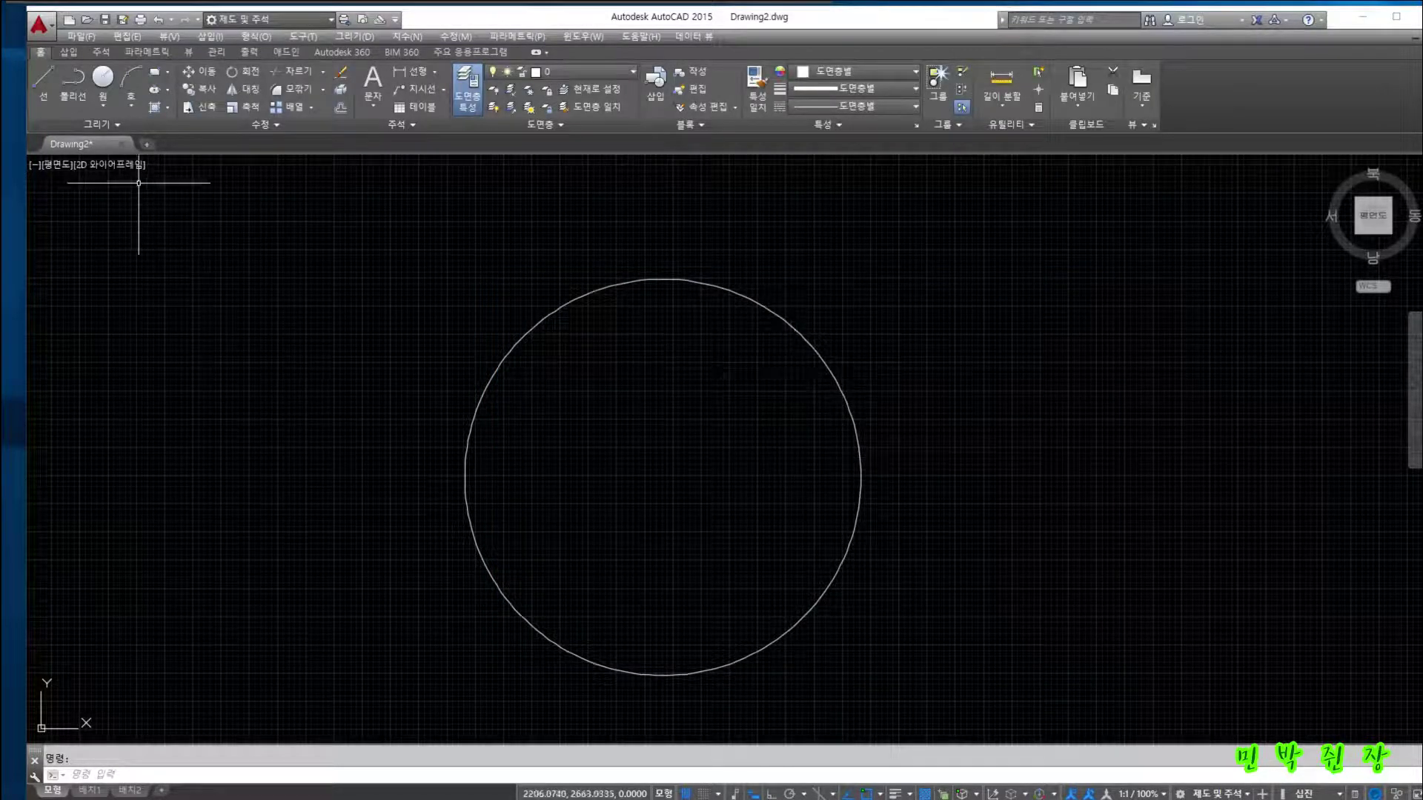
Review the display performance options, including raster frame highlighting, text boundary frames and true silhouettes for solids and surfaces
type("op")
key("Return")
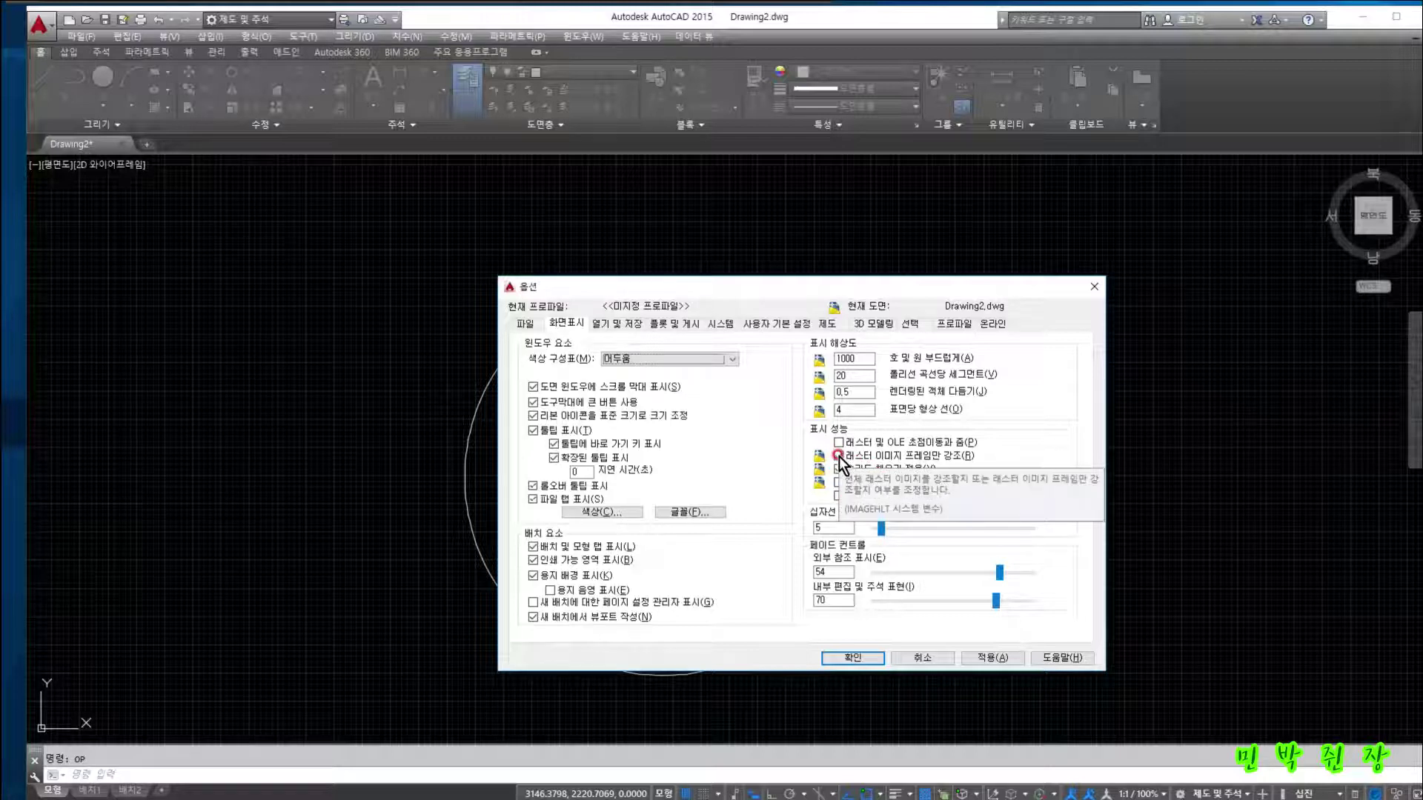
left_click(838, 455)
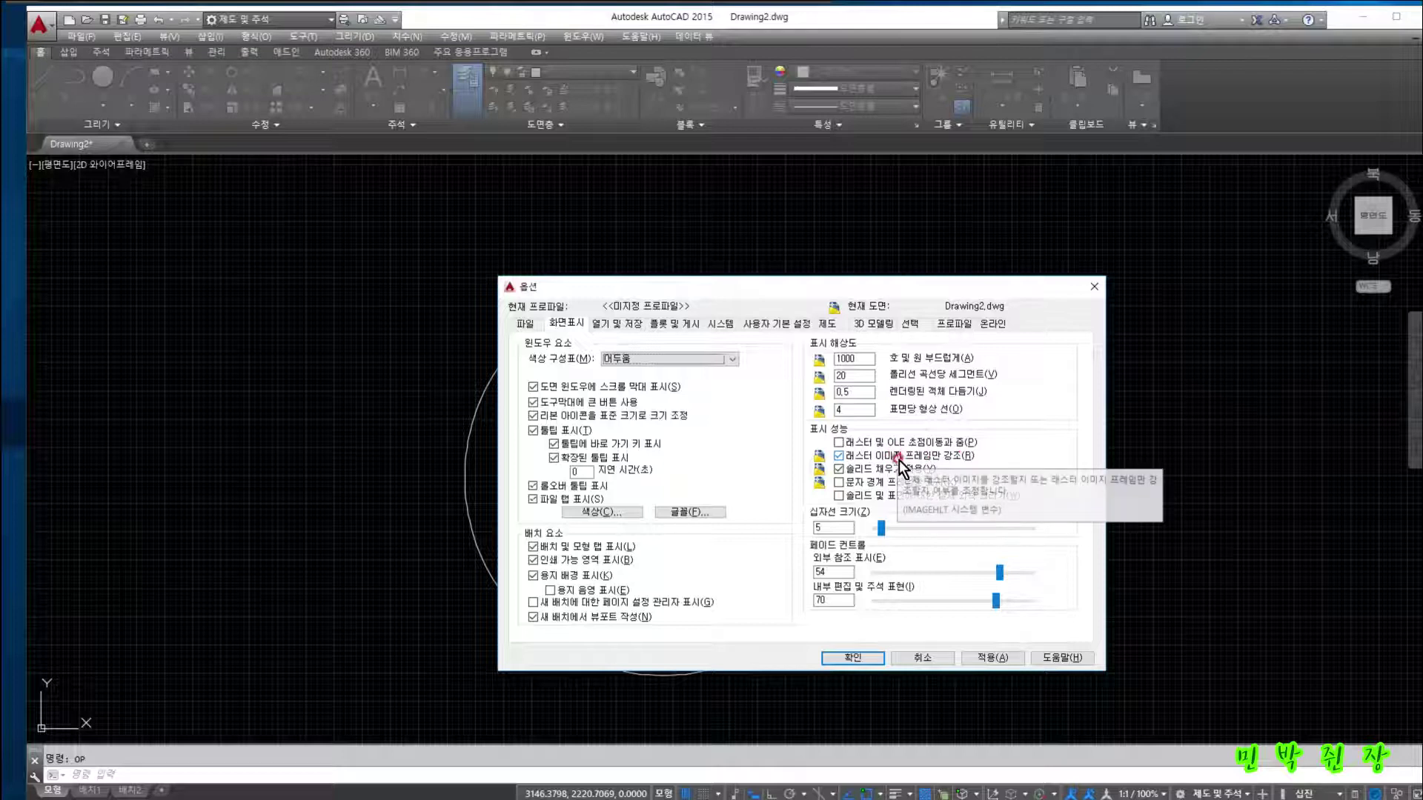
left_click(838, 442)
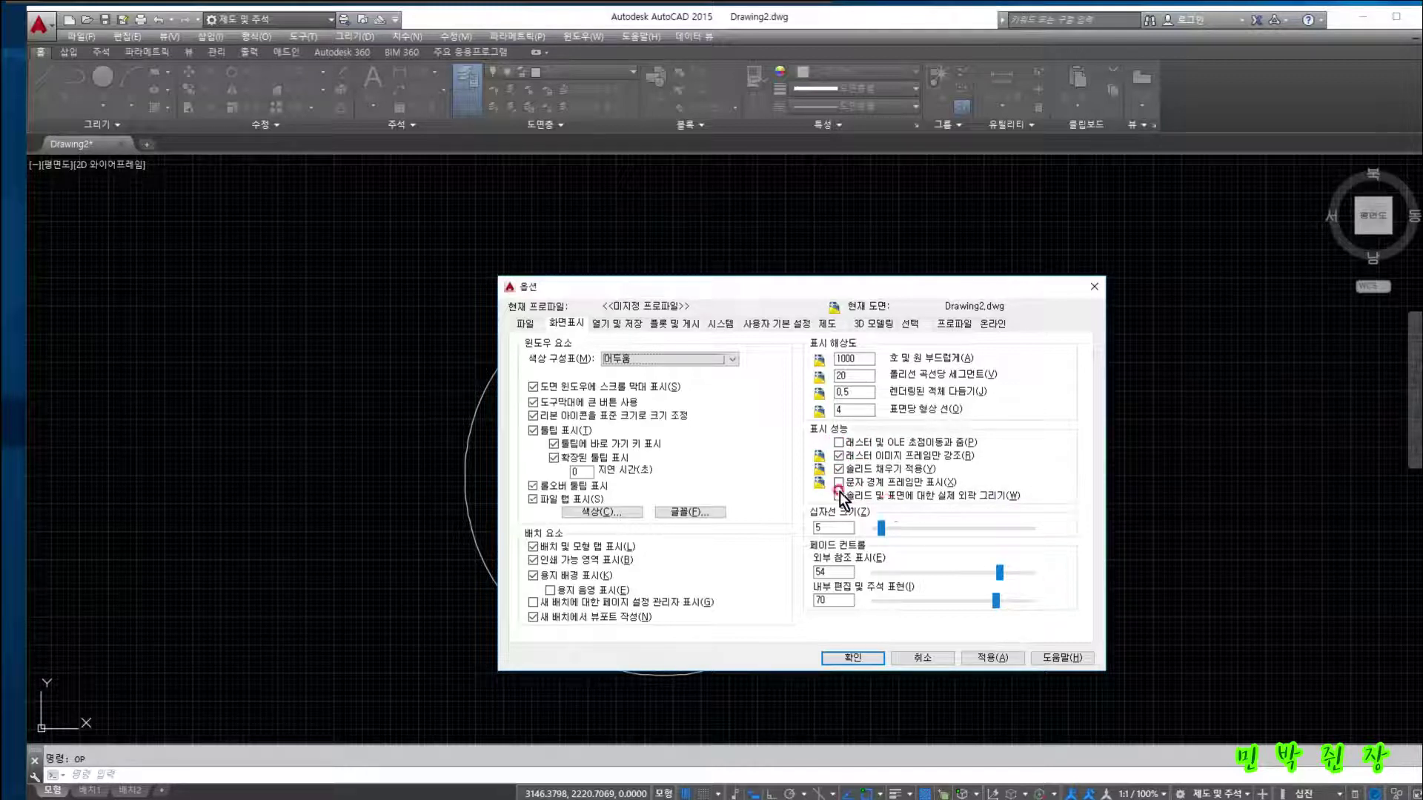
left_click(806, 546)
left_click(951, 482)
left_click(878, 497)
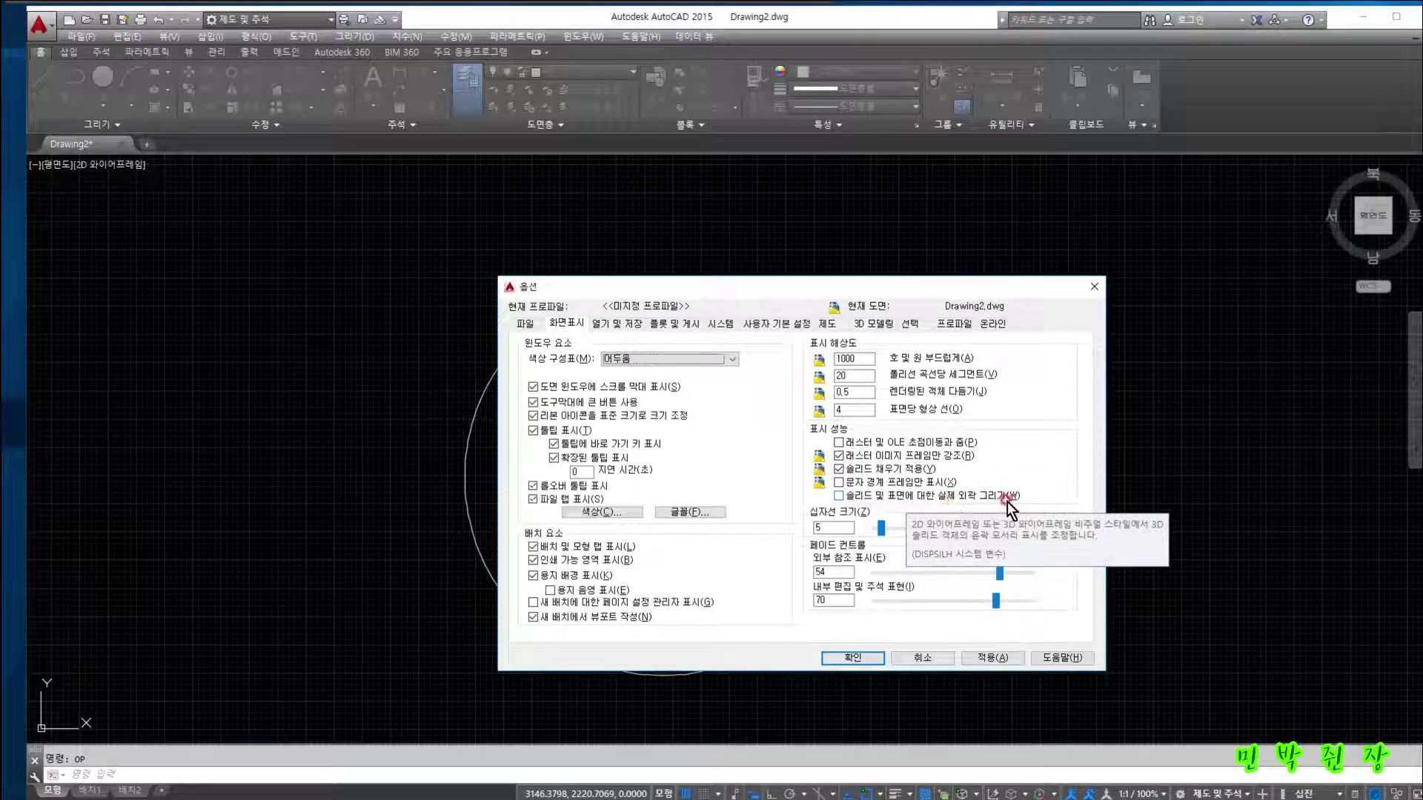
left_click(851, 494)
mouse_move(898, 498)
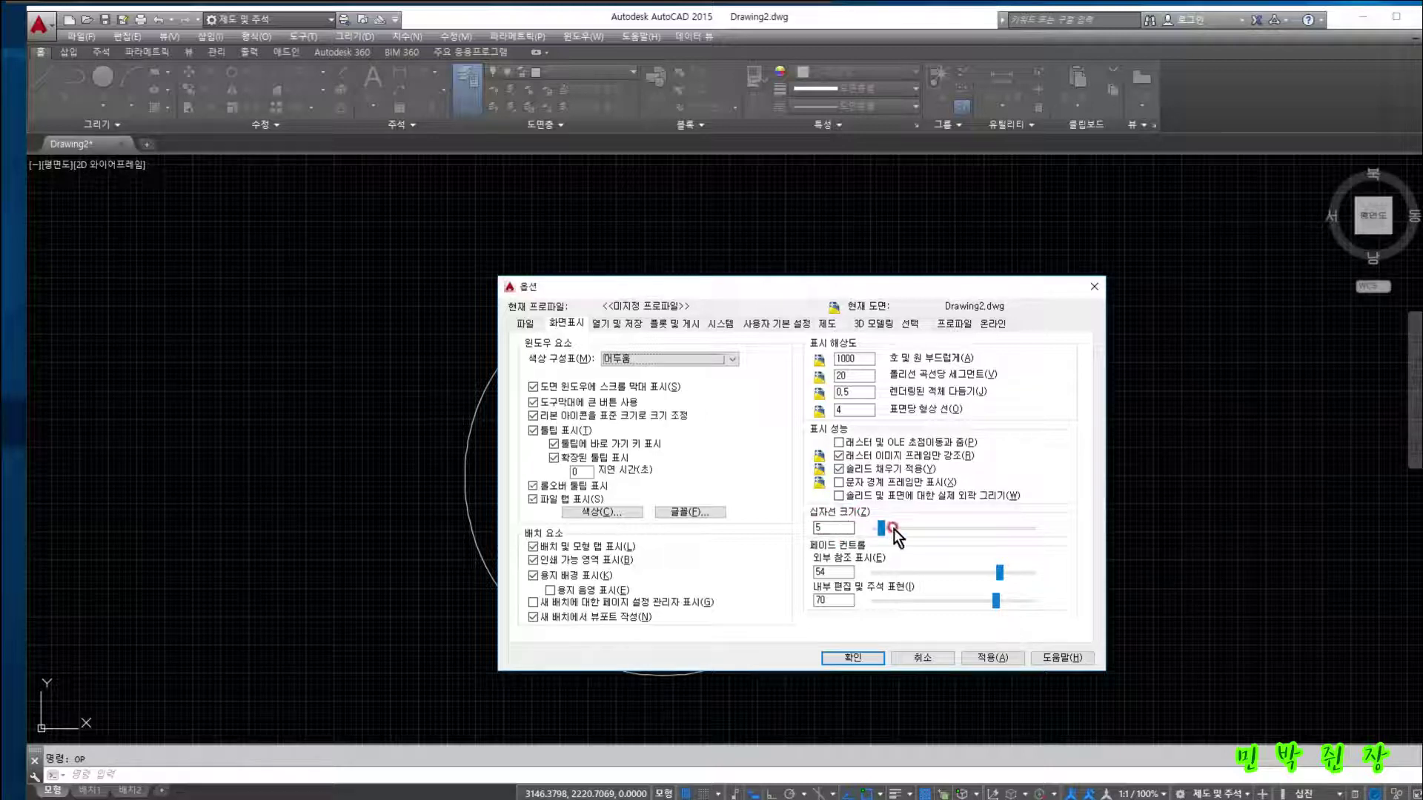
Set the crosshair size to 10 in the display options and apply it to the drawing
left_click(835, 528)
key("BackSpace")
type("10")
key("Return")
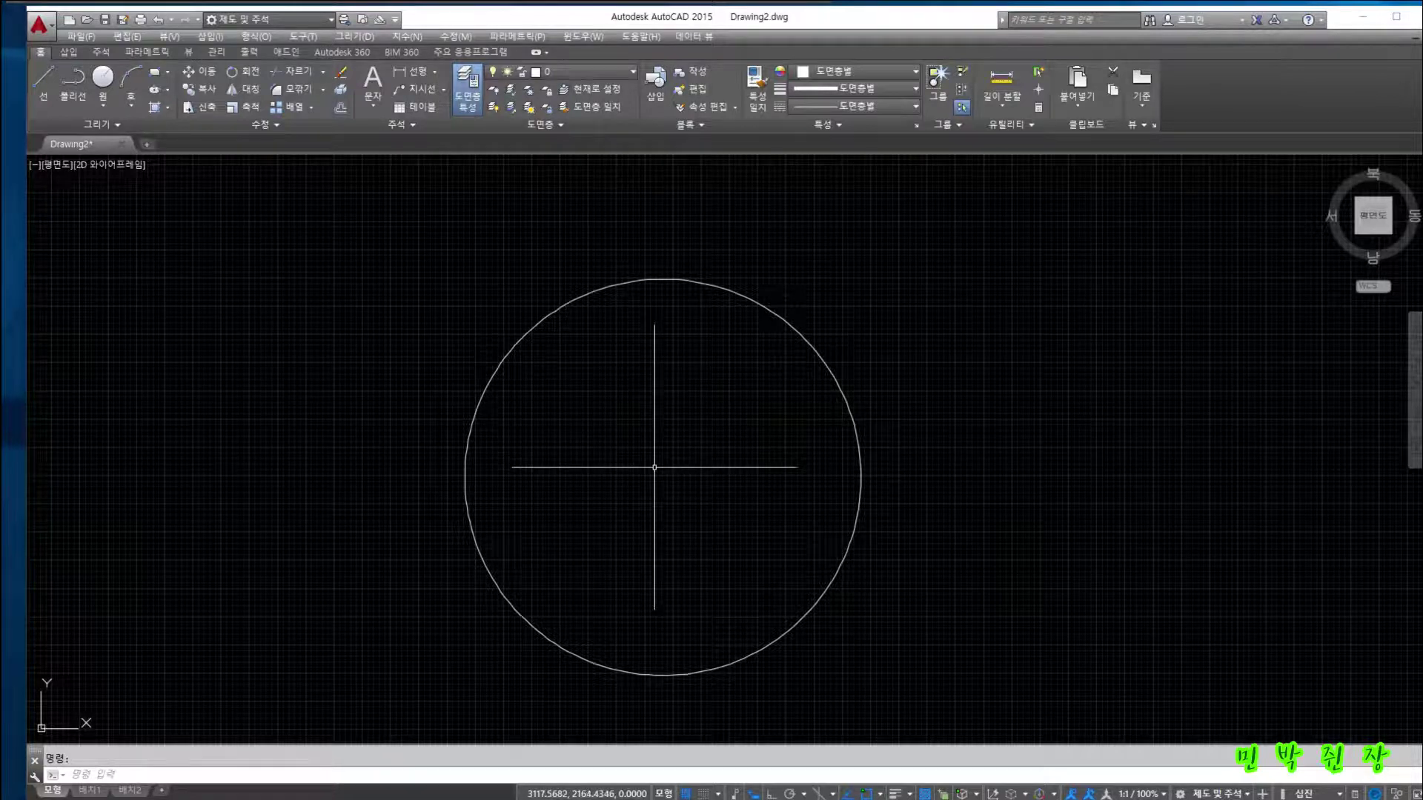
Reopen the display options and reduce the crosshair size to 5
type("op")
key("Return")
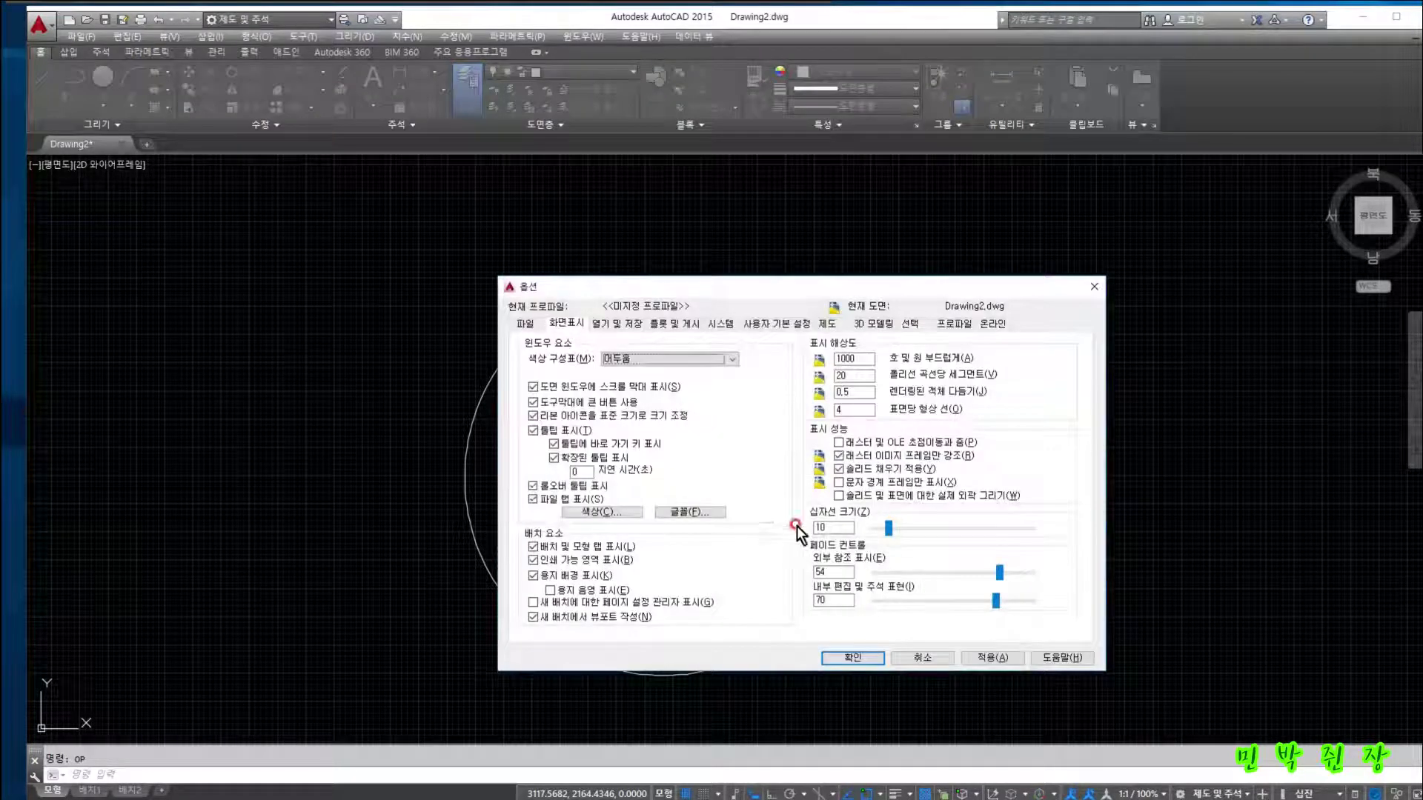
key("Return")
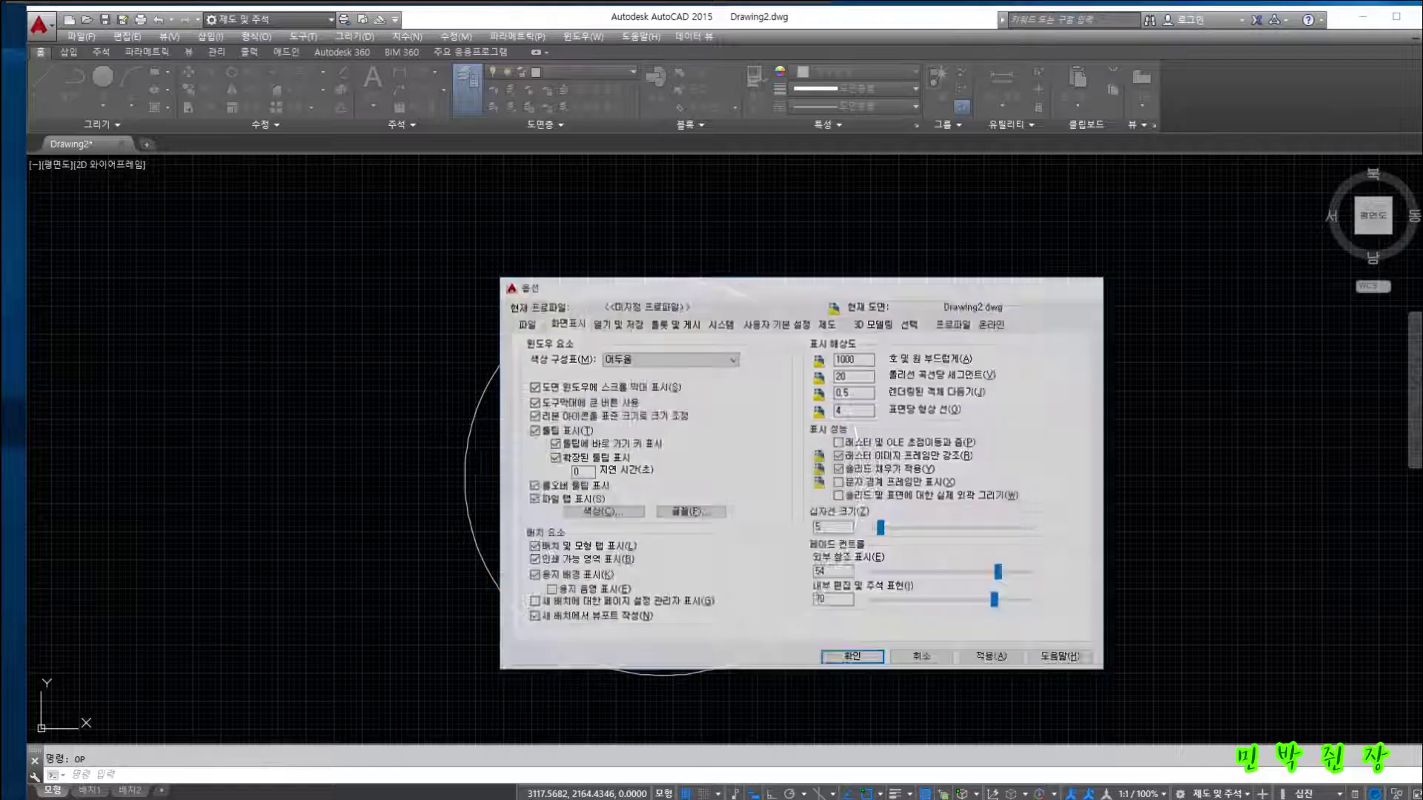
Set the crosshair size to 1 in the display options
type("op")
key("Return")
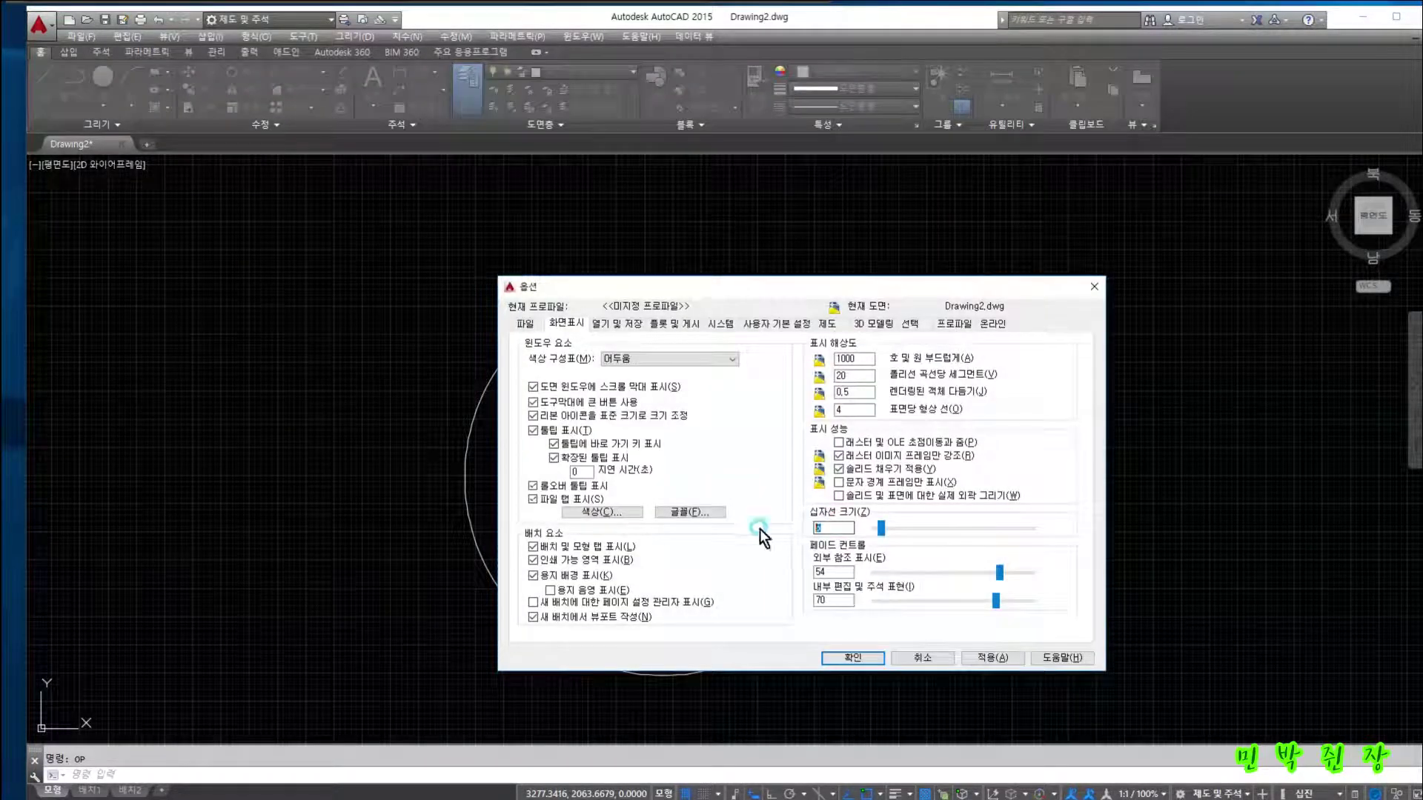
key("Return")
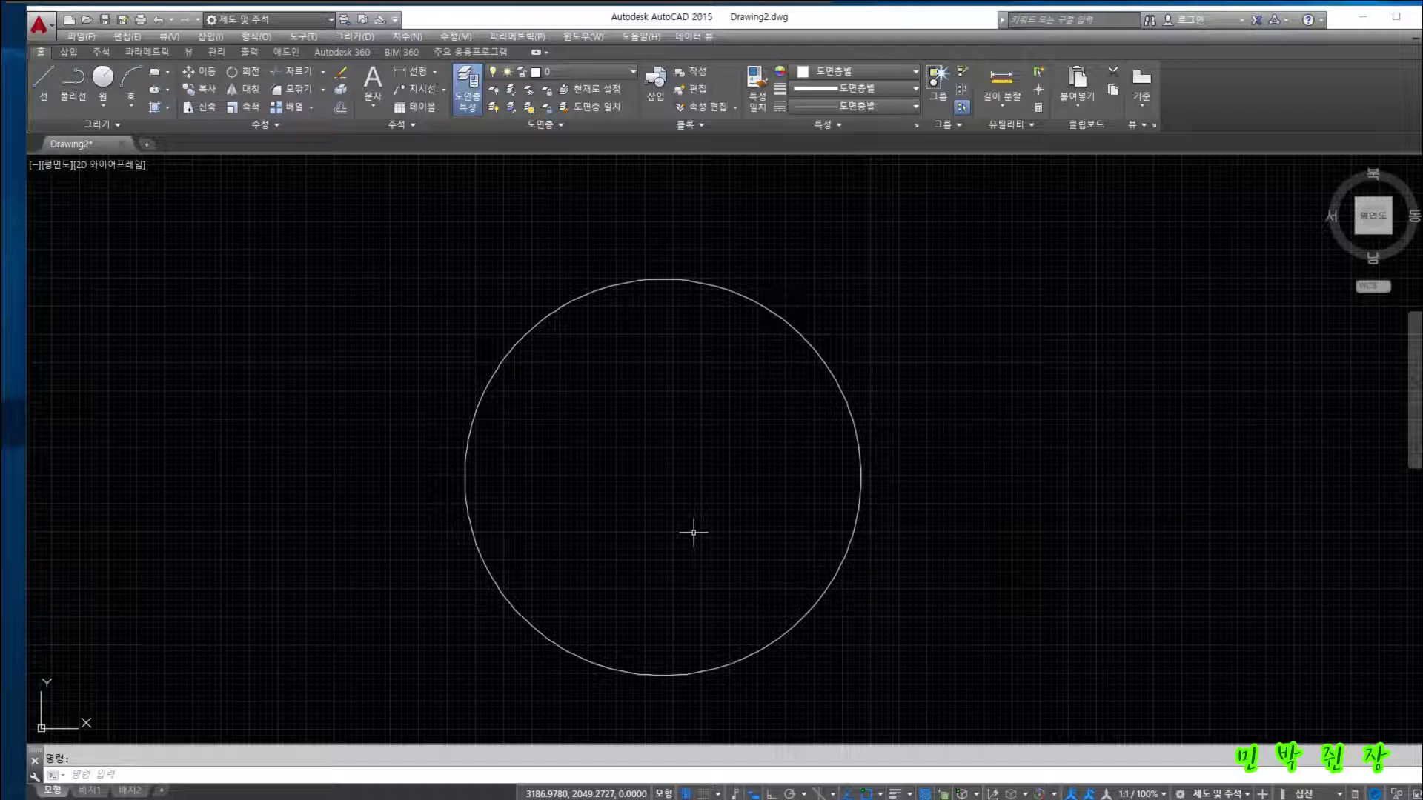
Set the crosshair size back to 5 in the display options
type("op")
key("Return")
left_click(840, 527)
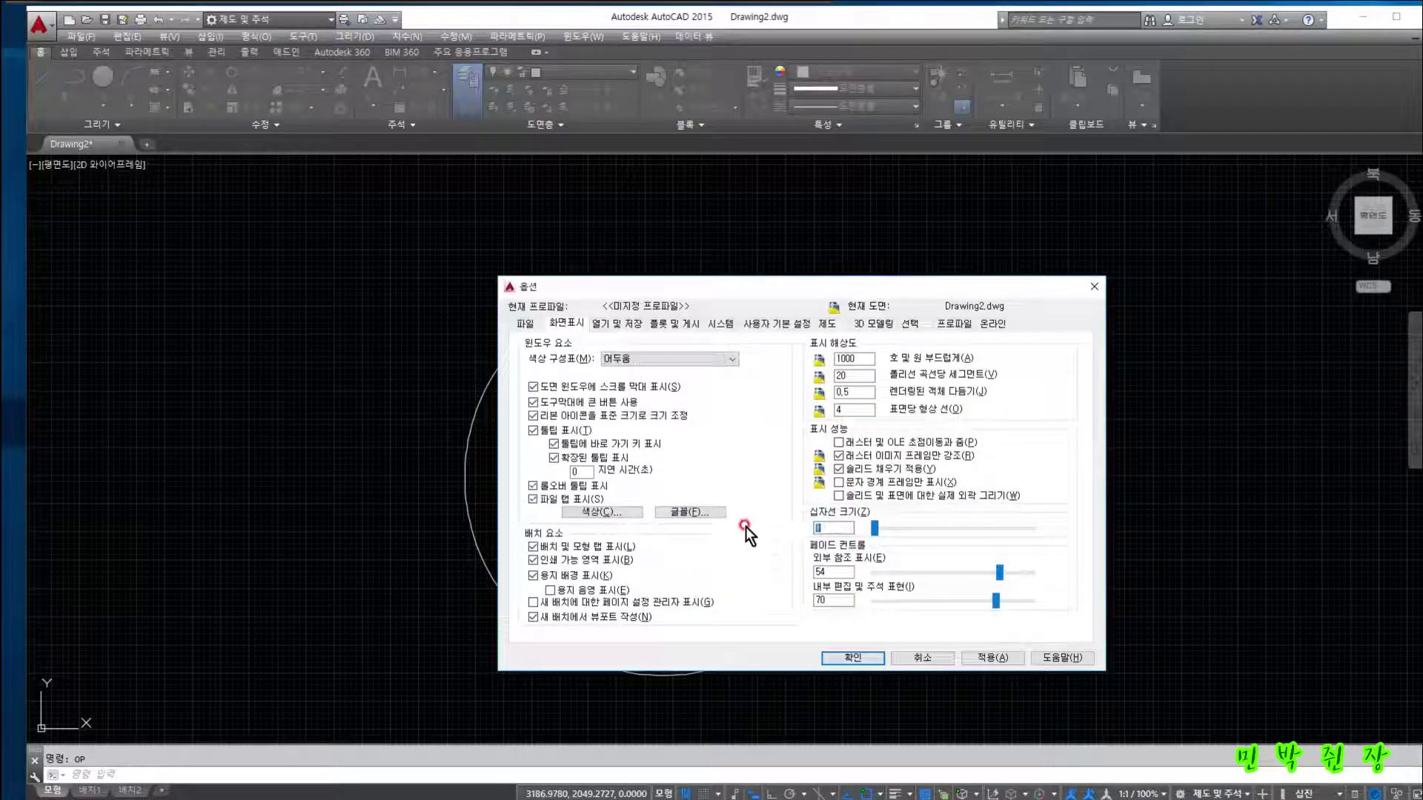
type("0")
key("Return")
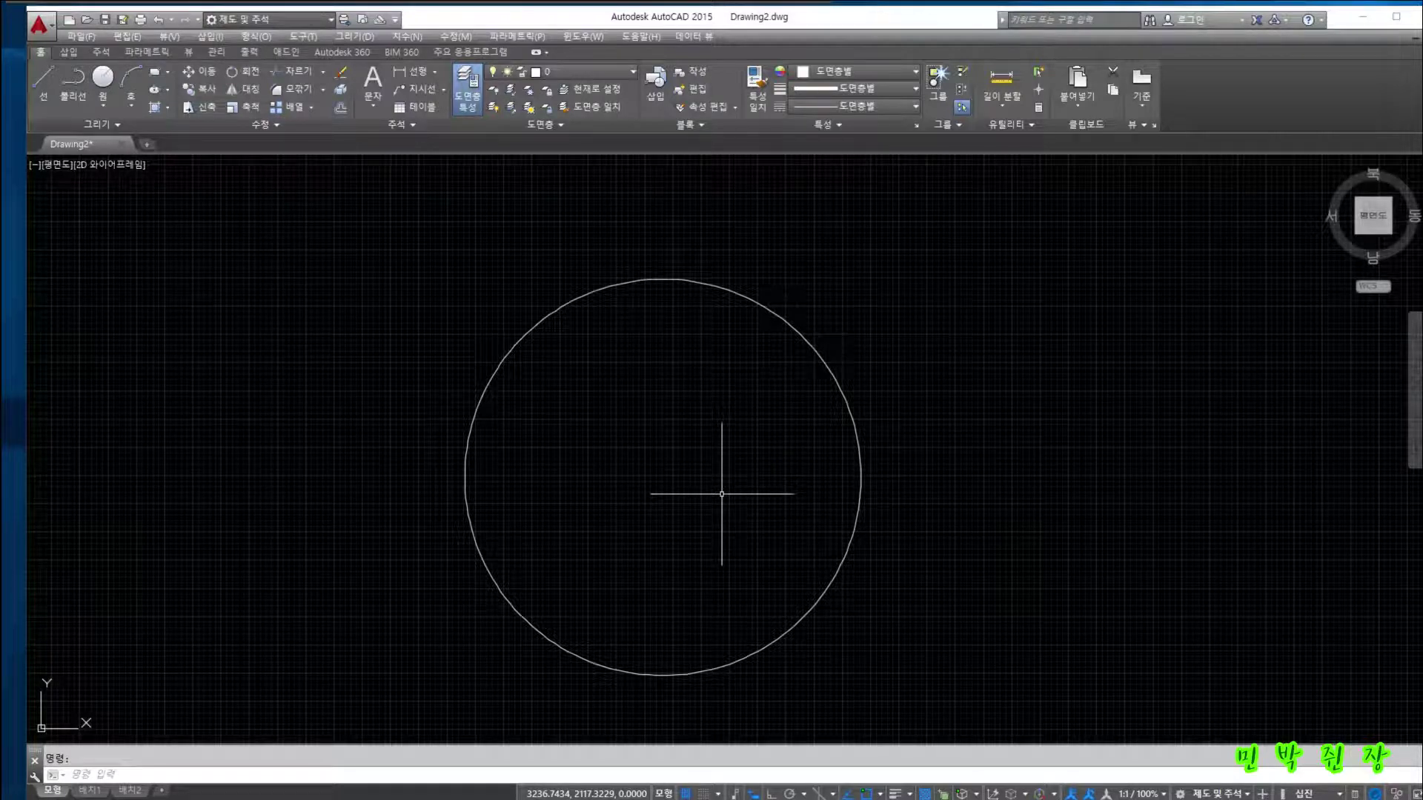
Review the fade control settings for external references and in-place editing in the display options, and close the dialog
type("op")
key("Return")
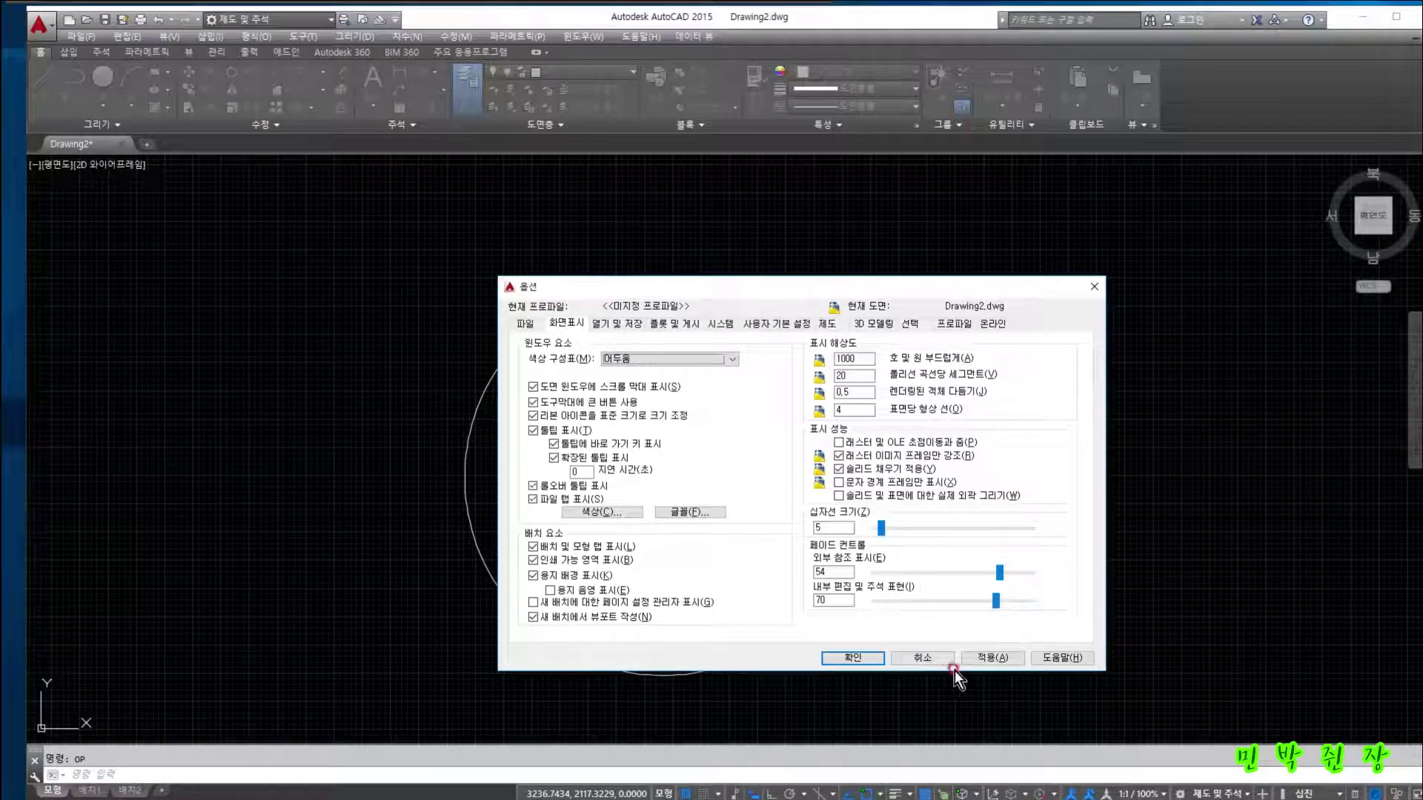
left_click(854, 657)
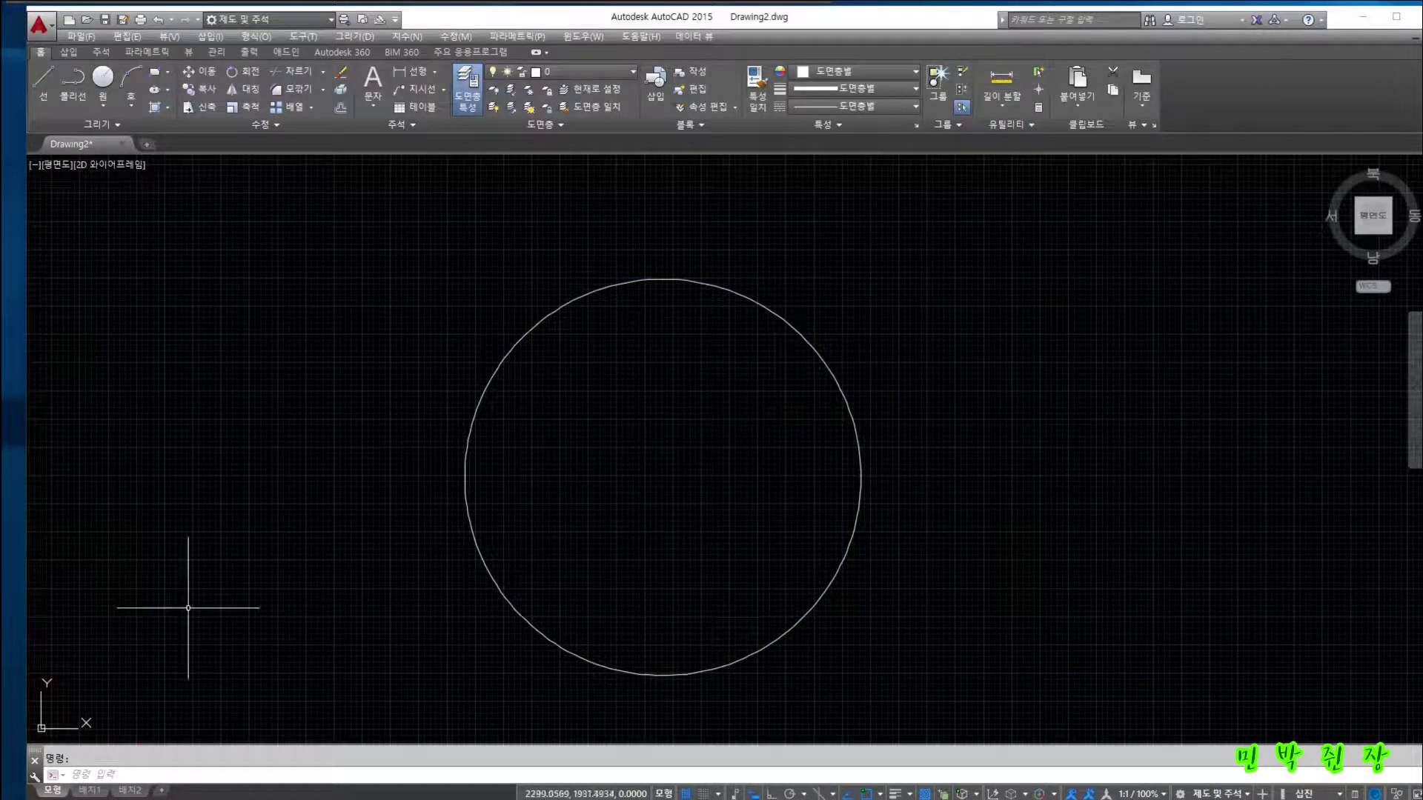
Switch to layout 배치1 and turn off the display of layout and model tabs in the display options
left_click(88, 791)
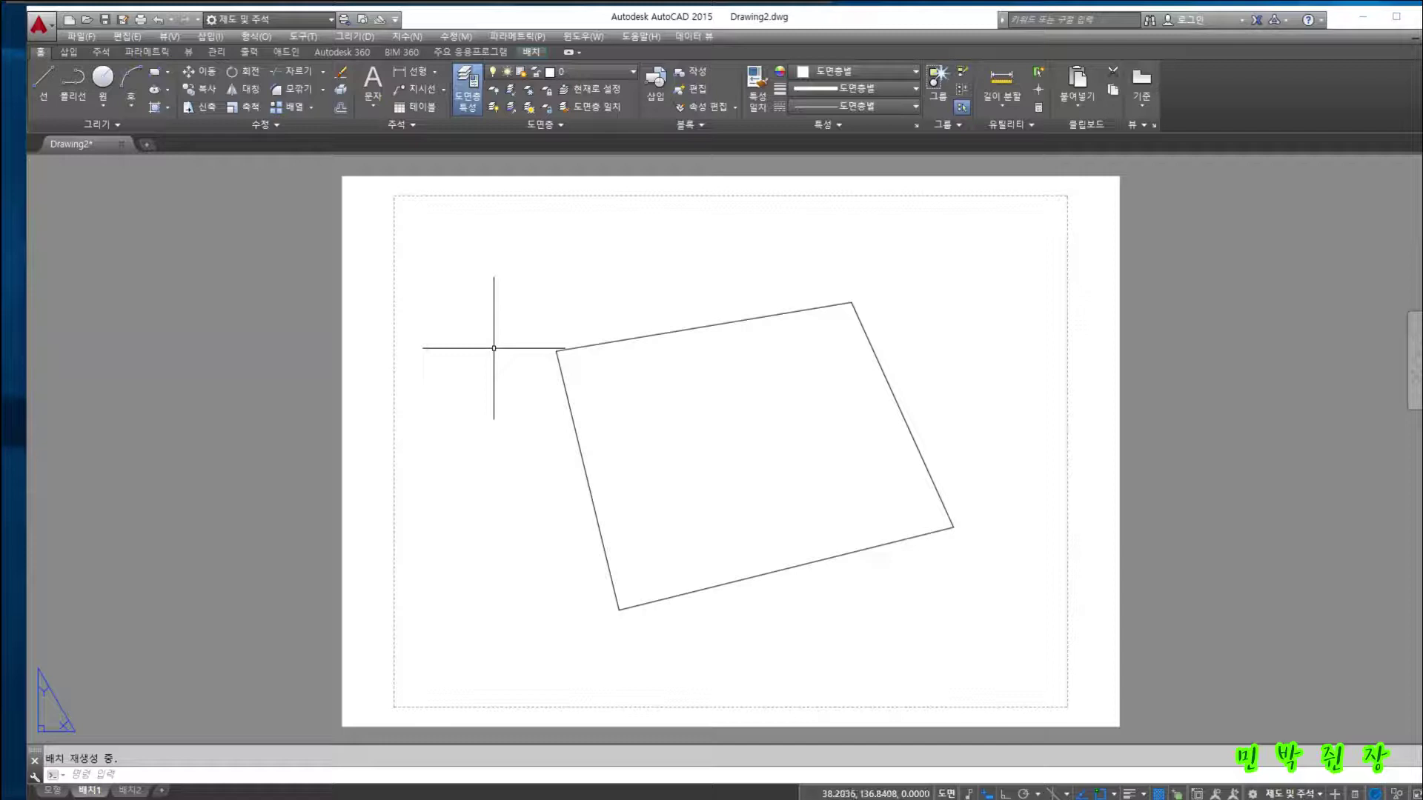
key("Return")
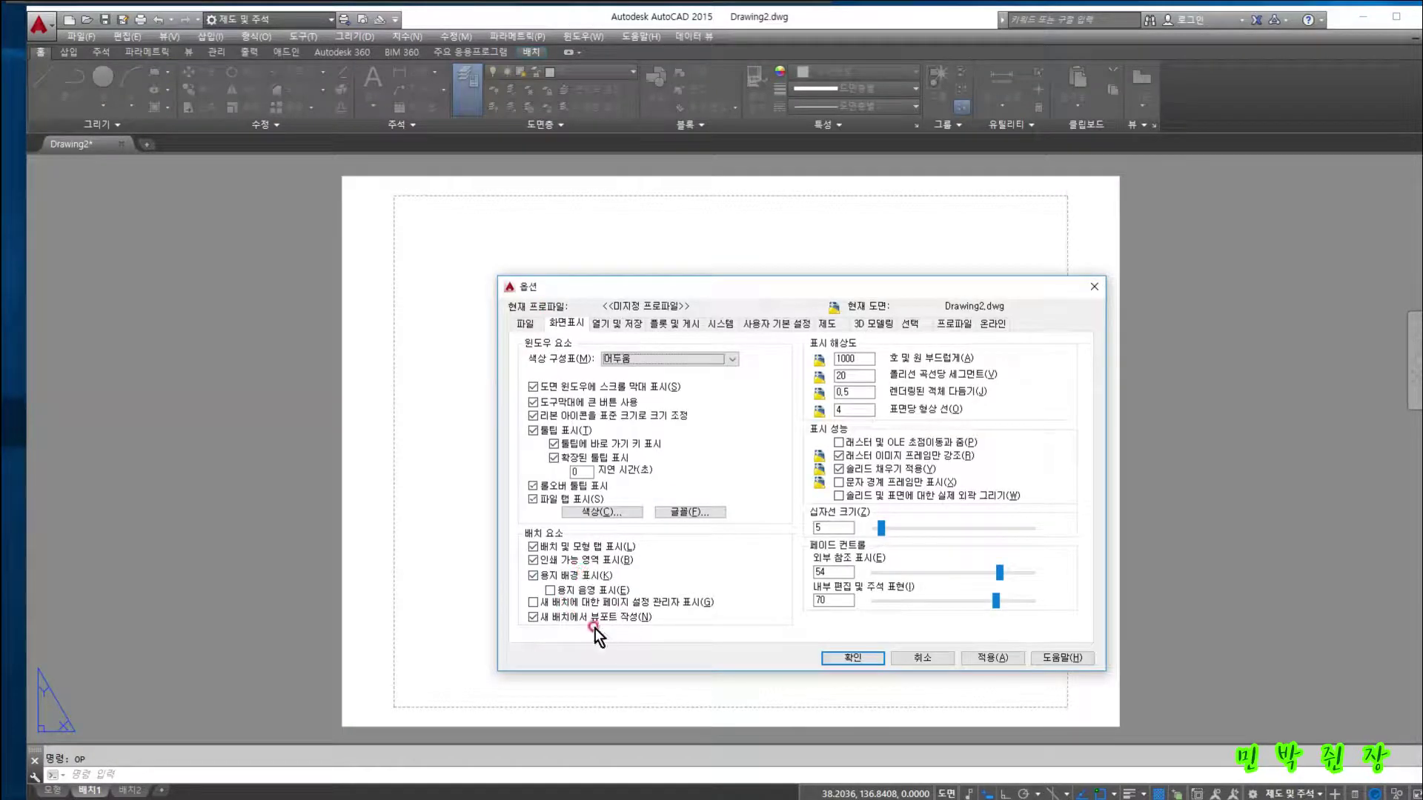
left_click(533, 559)
left_click(532, 546)
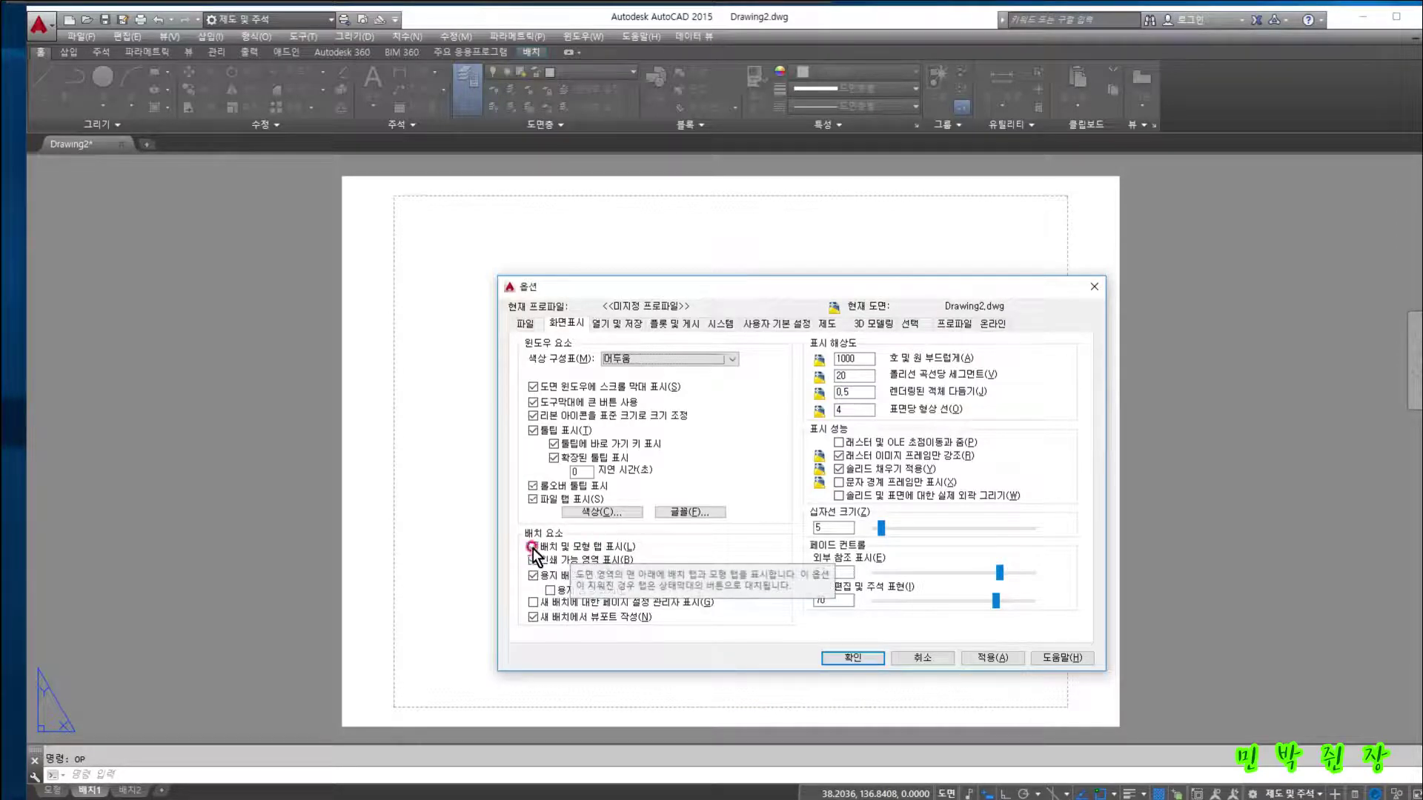
left_click(764, 650)
left_click(836, 658)
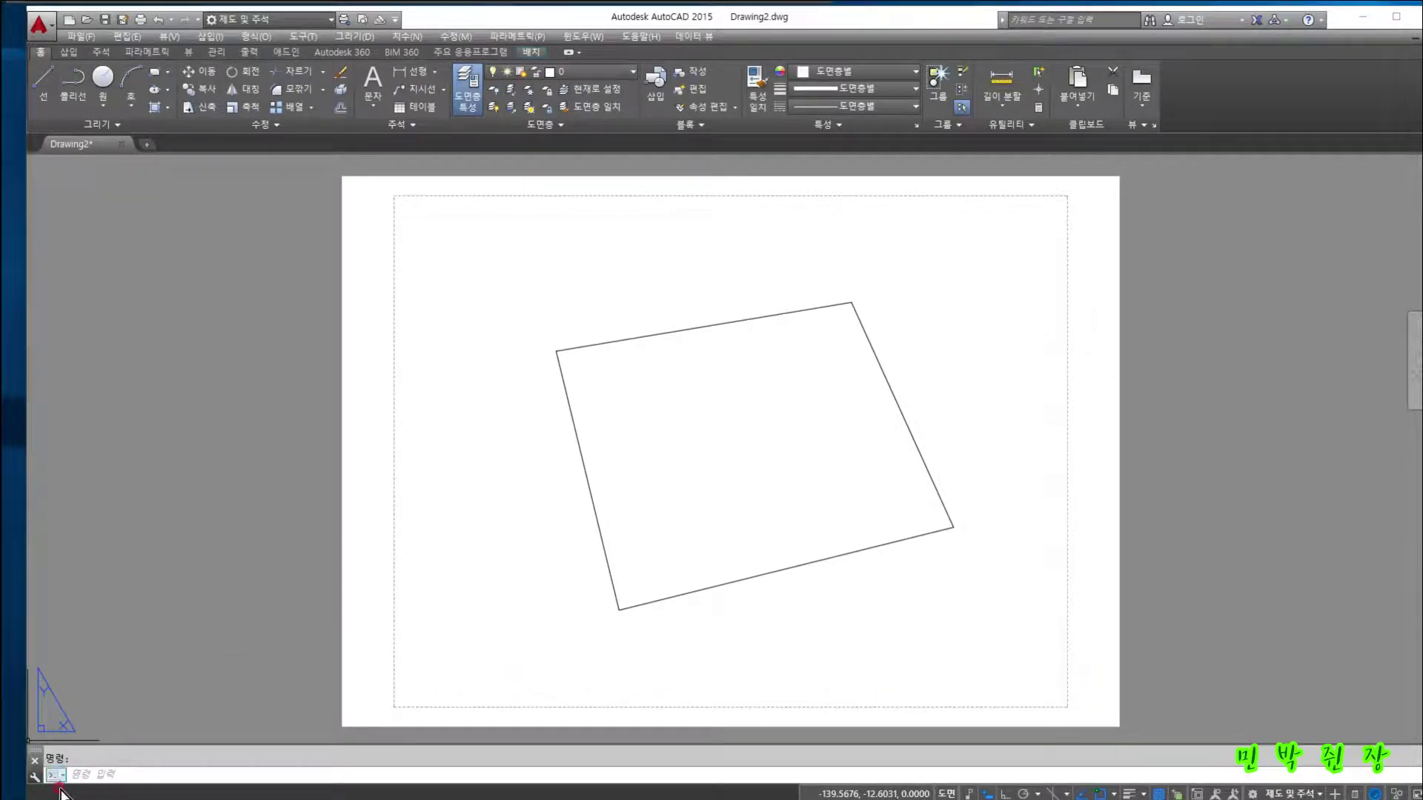
Turn the layout tabs back on from the interface view settings
left_click(169, 37)
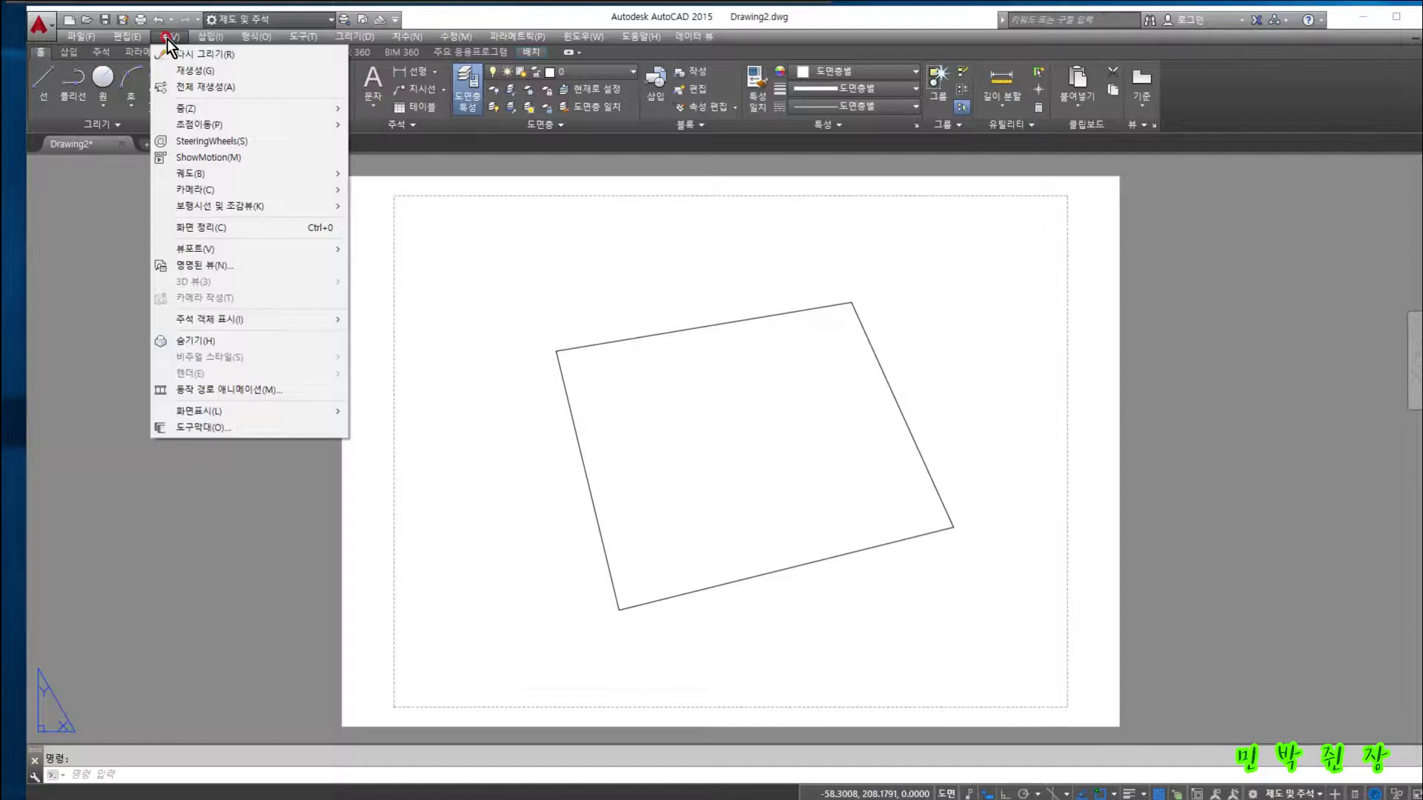
left_click(486, 405)
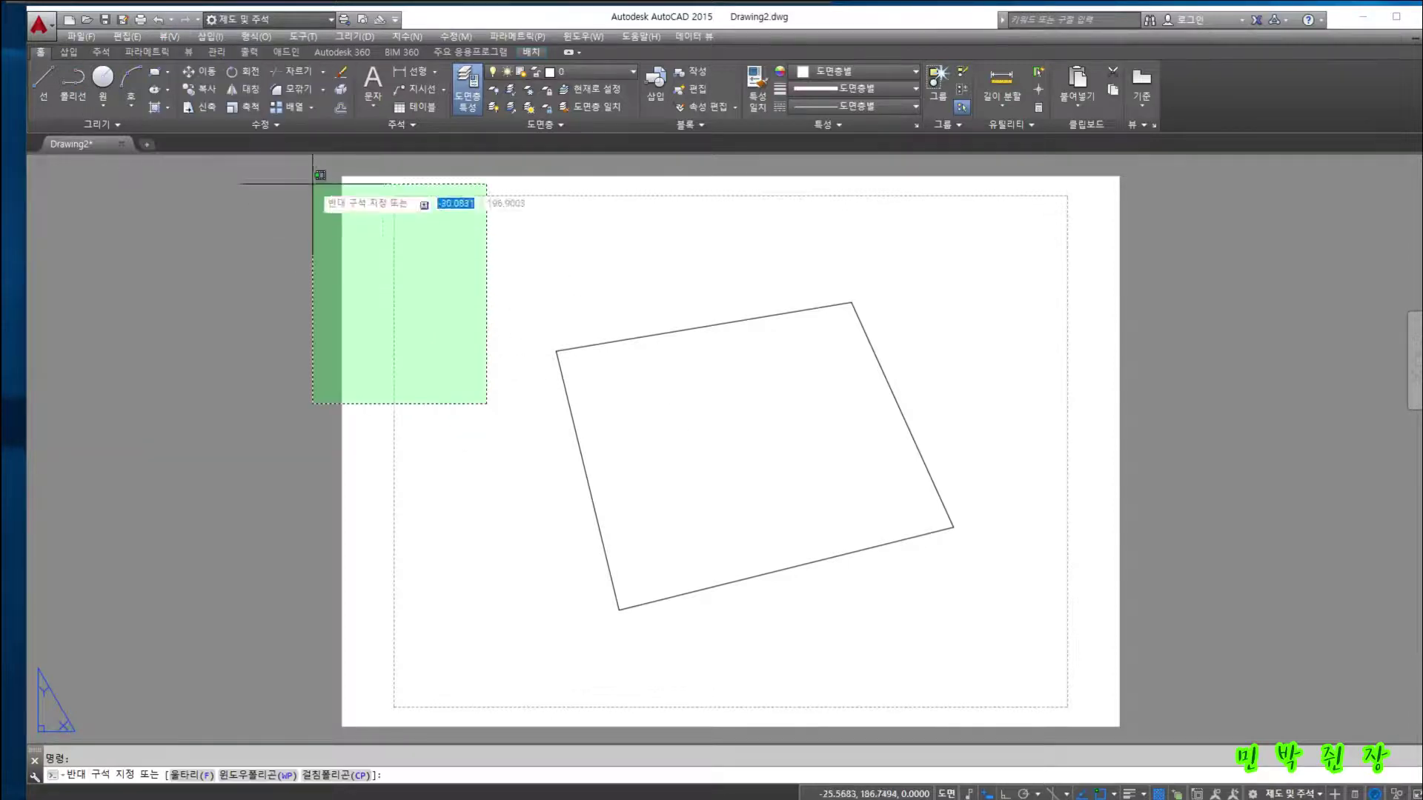
left_click(192, 52)
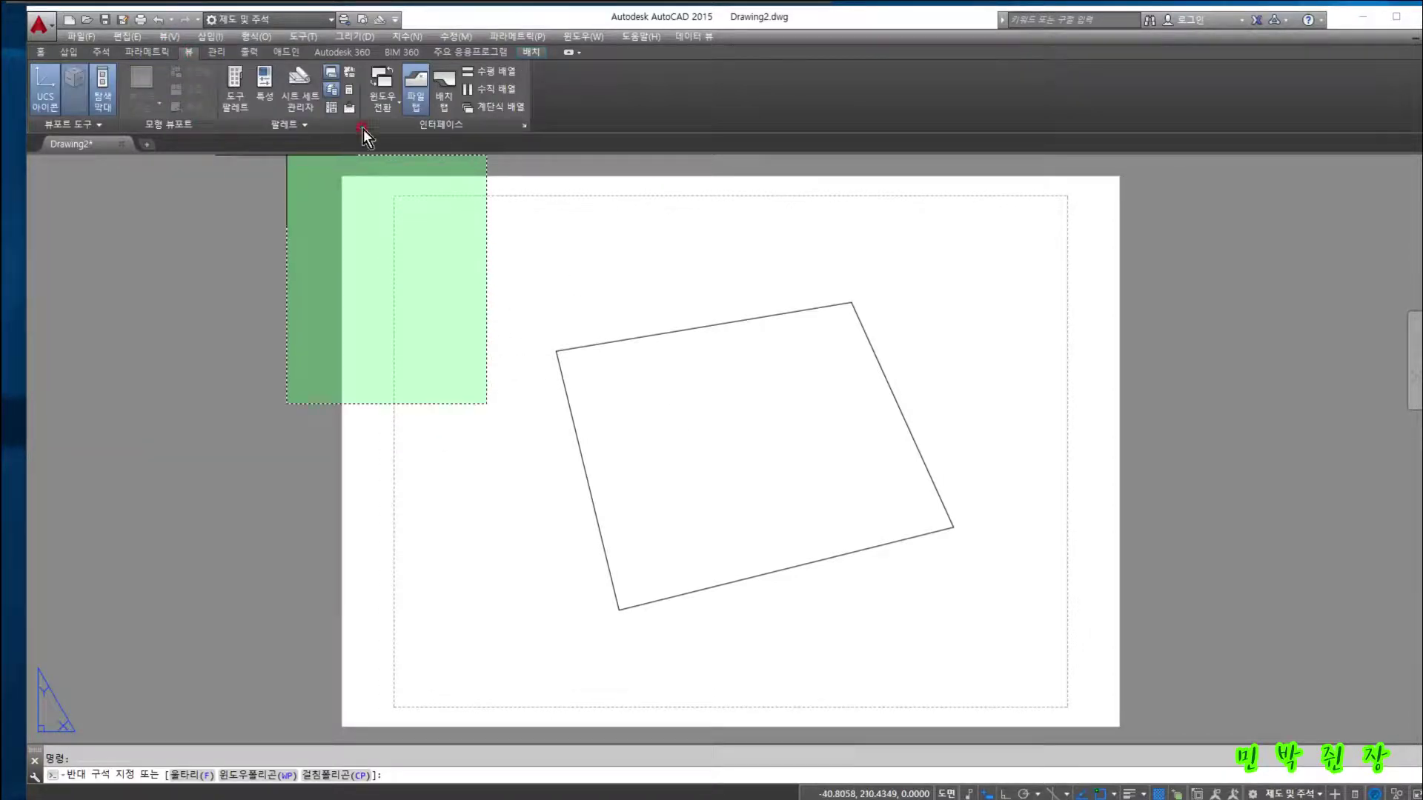
left_click(446, 108)
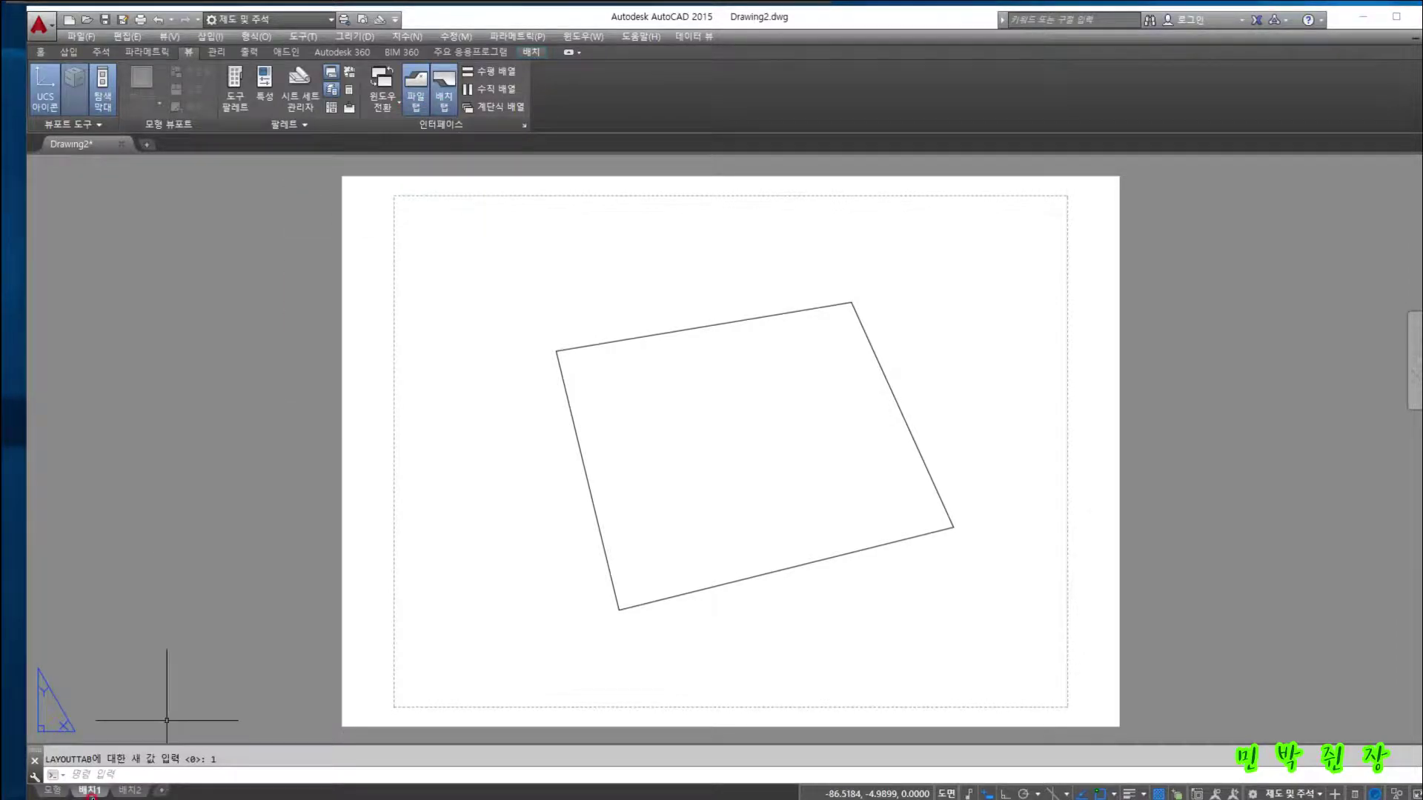
Toggle the layout tabs and the file tabs off and back on
left_click(447, 99)
left_click(448, 99)
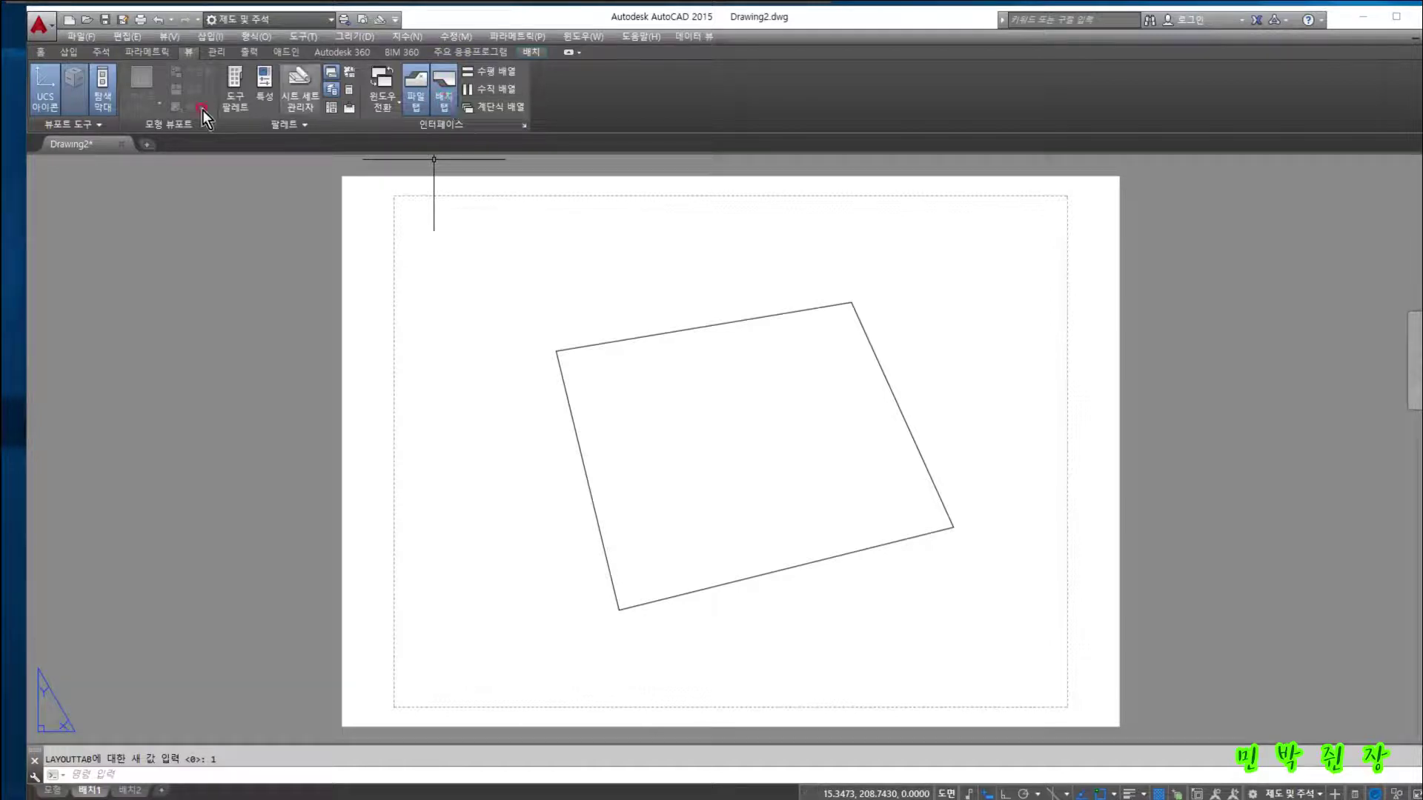
left_click(412, 91)
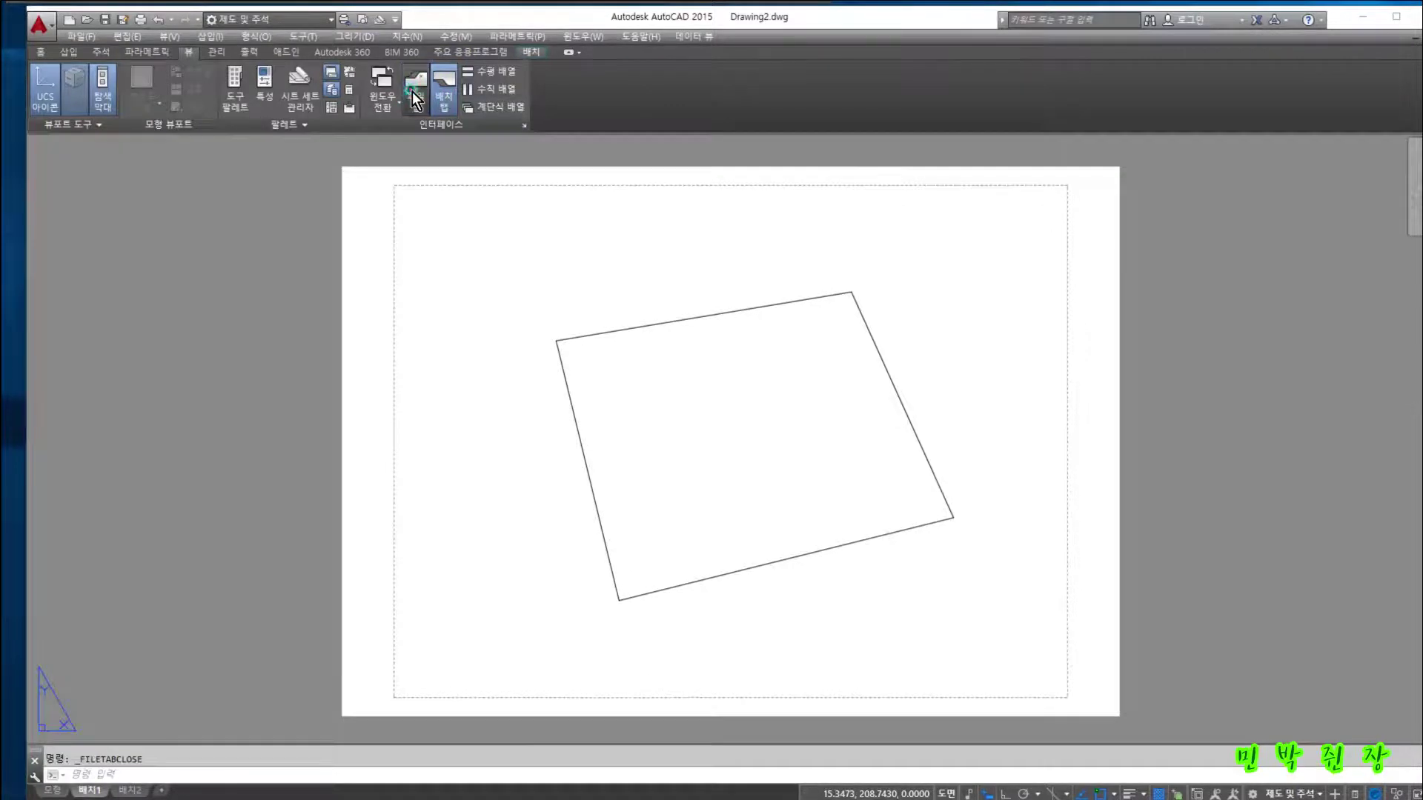
left_click(413, 91)
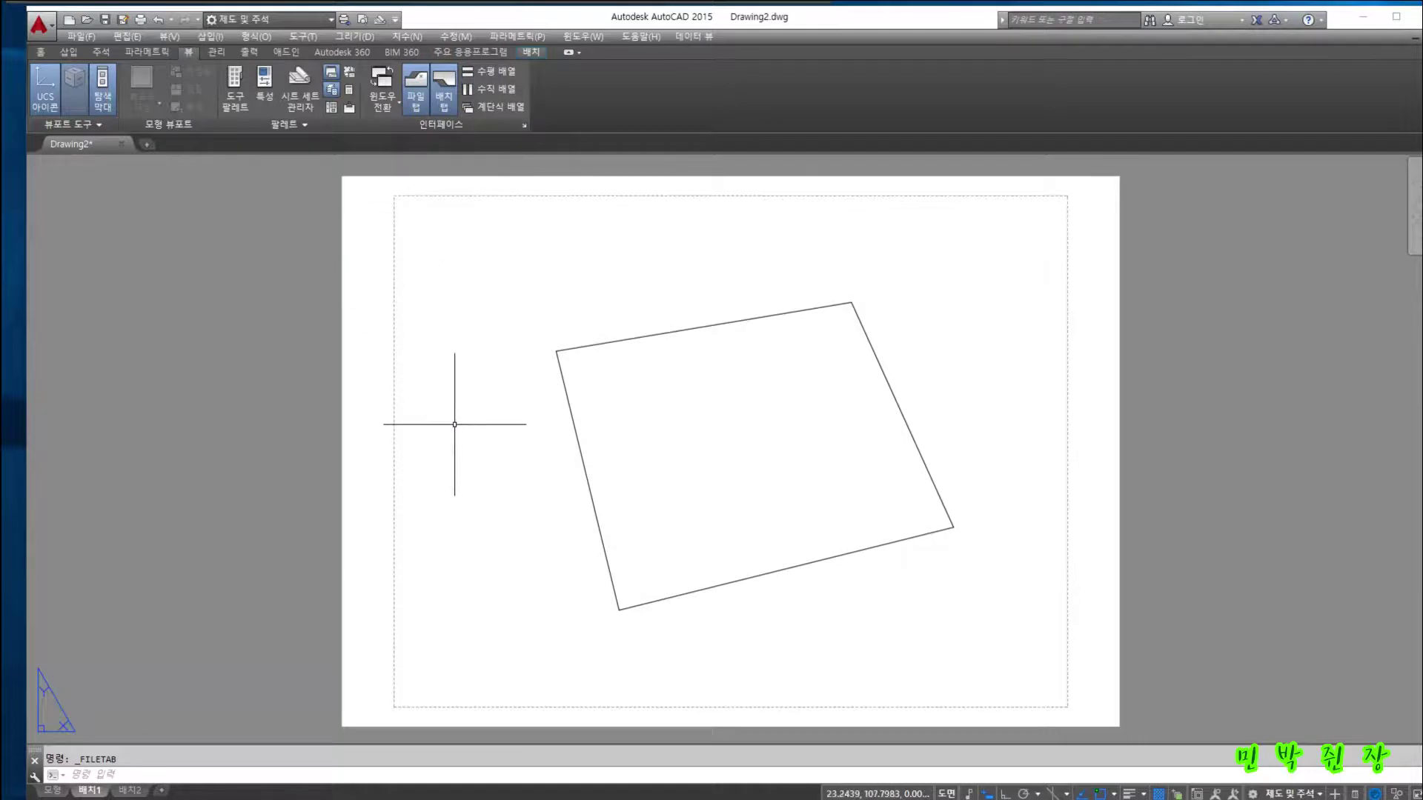
Turn off the display of the printable area in the layout elements of the display options and confirm
type("op")
key("Return")
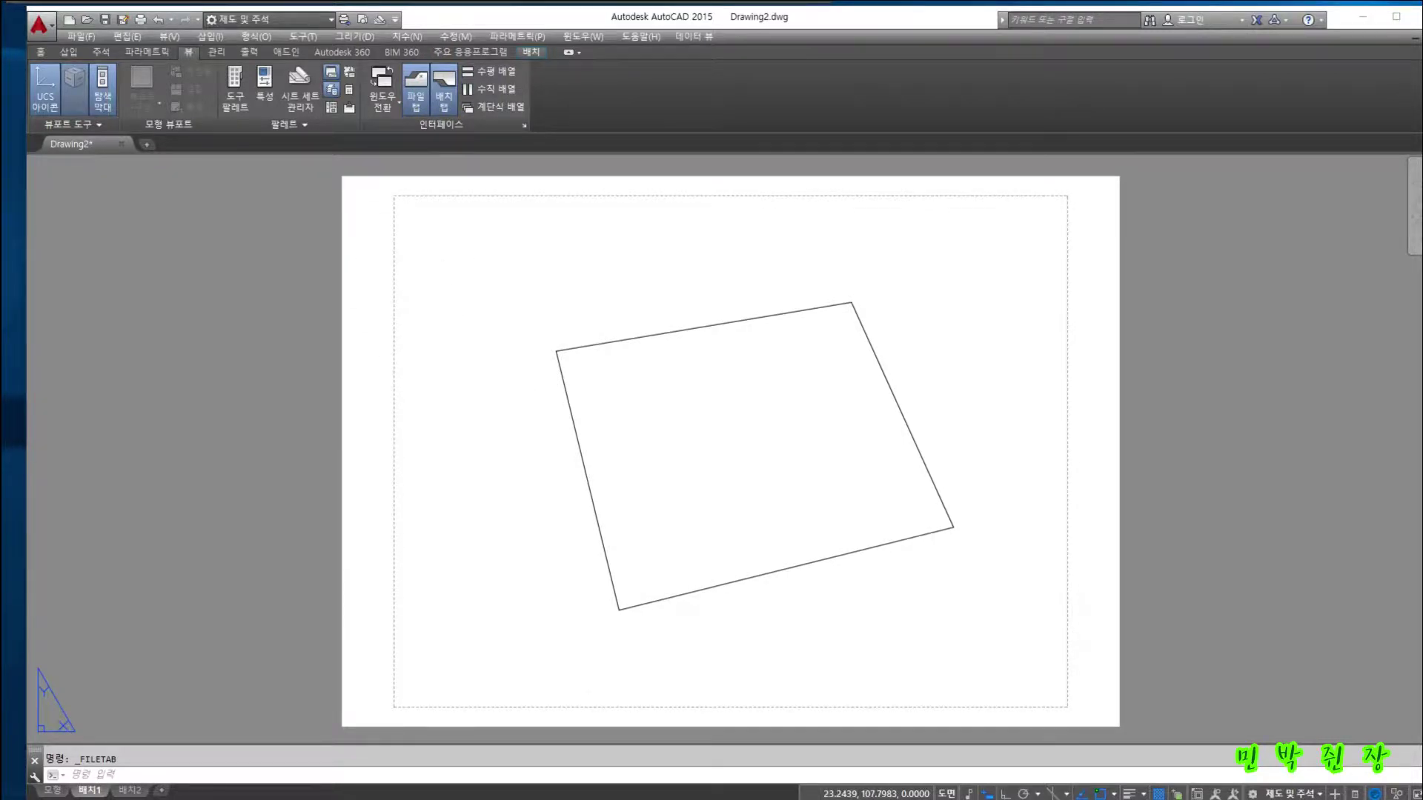
left_click(532, 547)
left_click(443, 88)
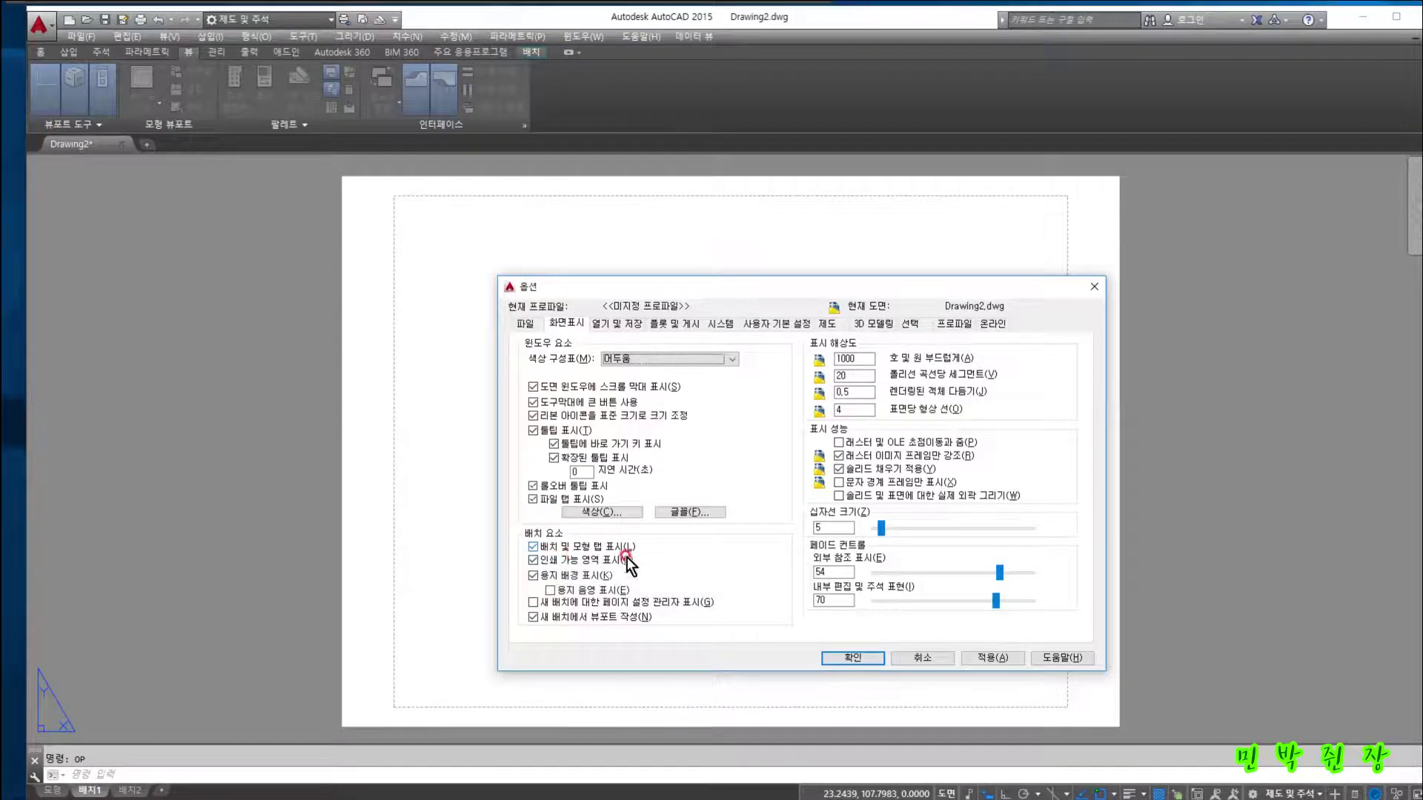
left_click(533, 560)
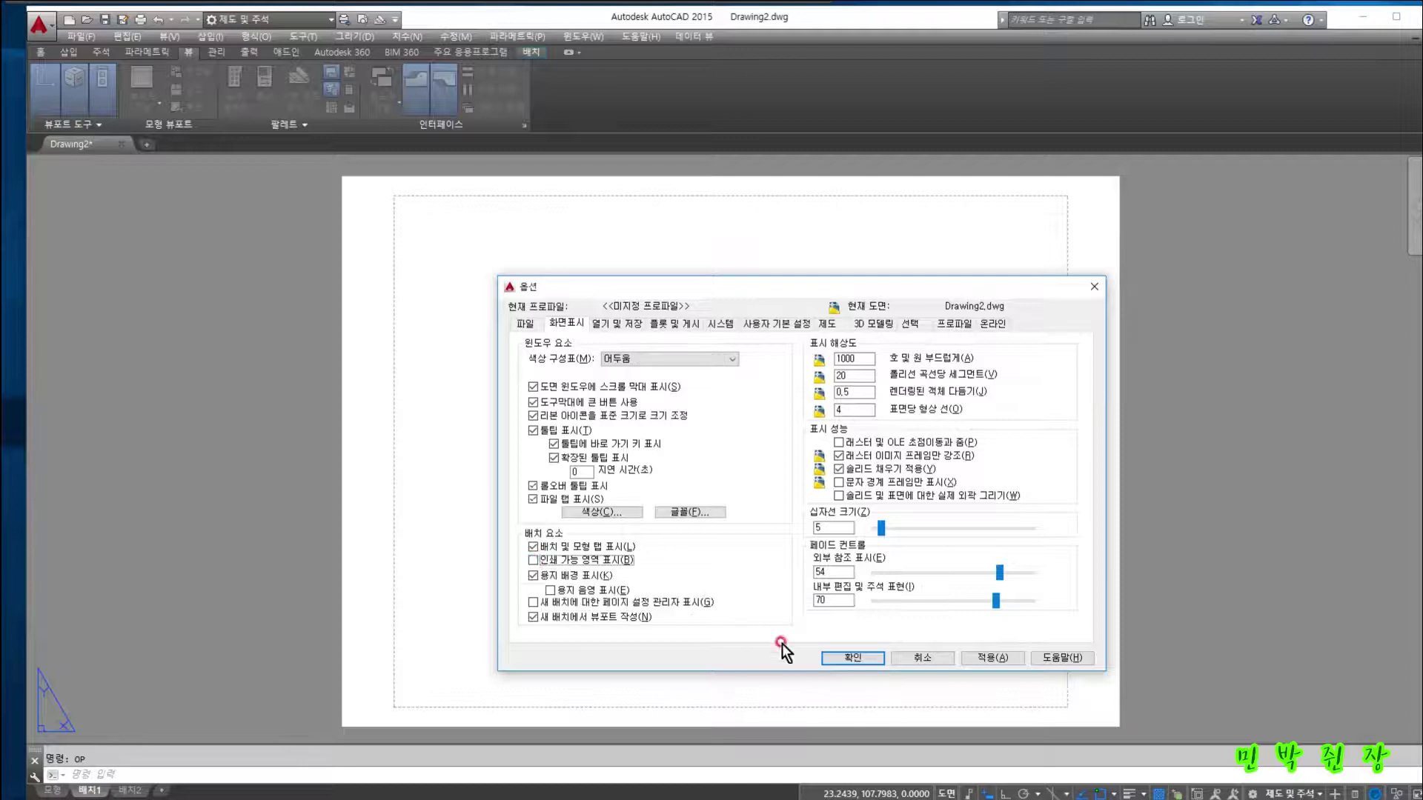
left_click(852, 658)
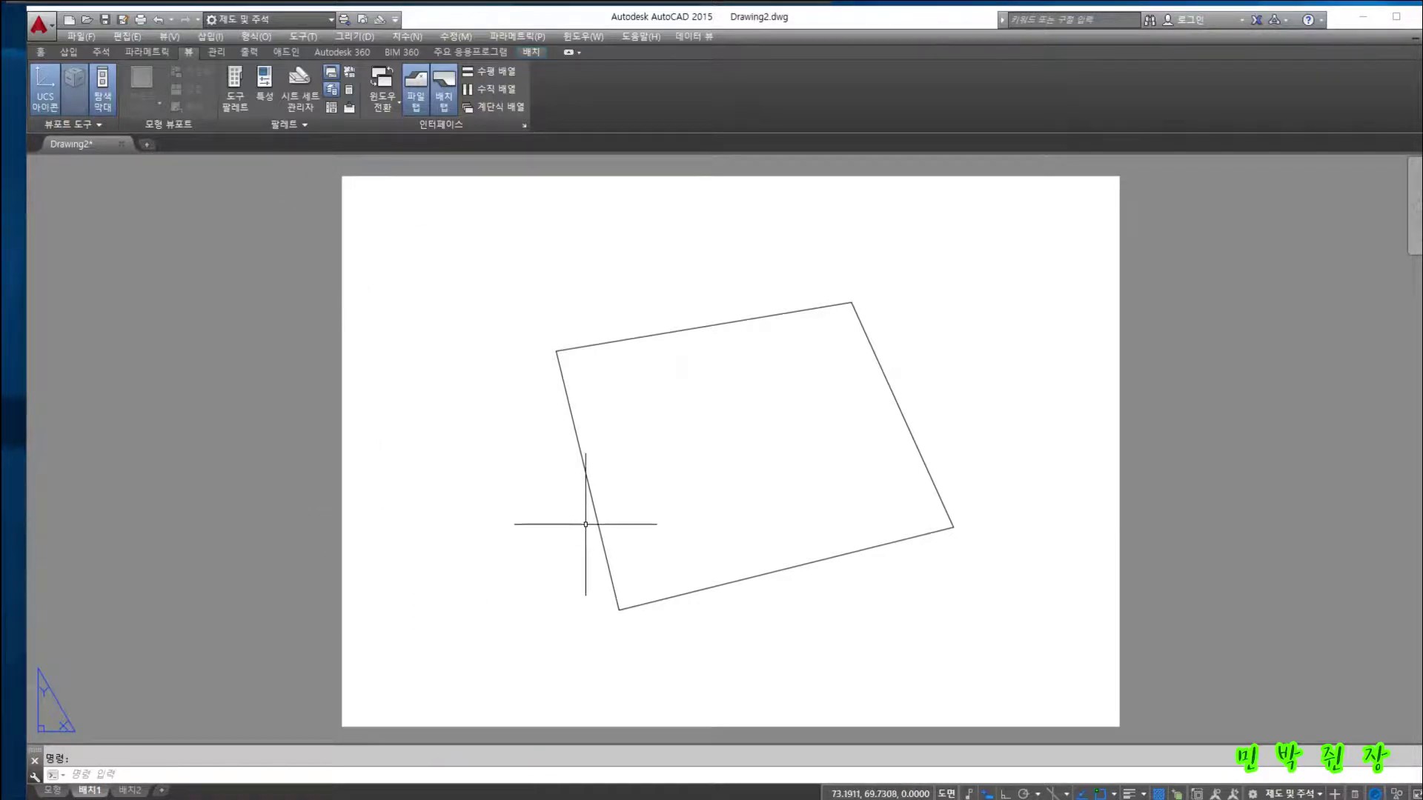
Turn the layout's printable area display back on in the display options and confirm
key("Return")
left_click(533, 559)
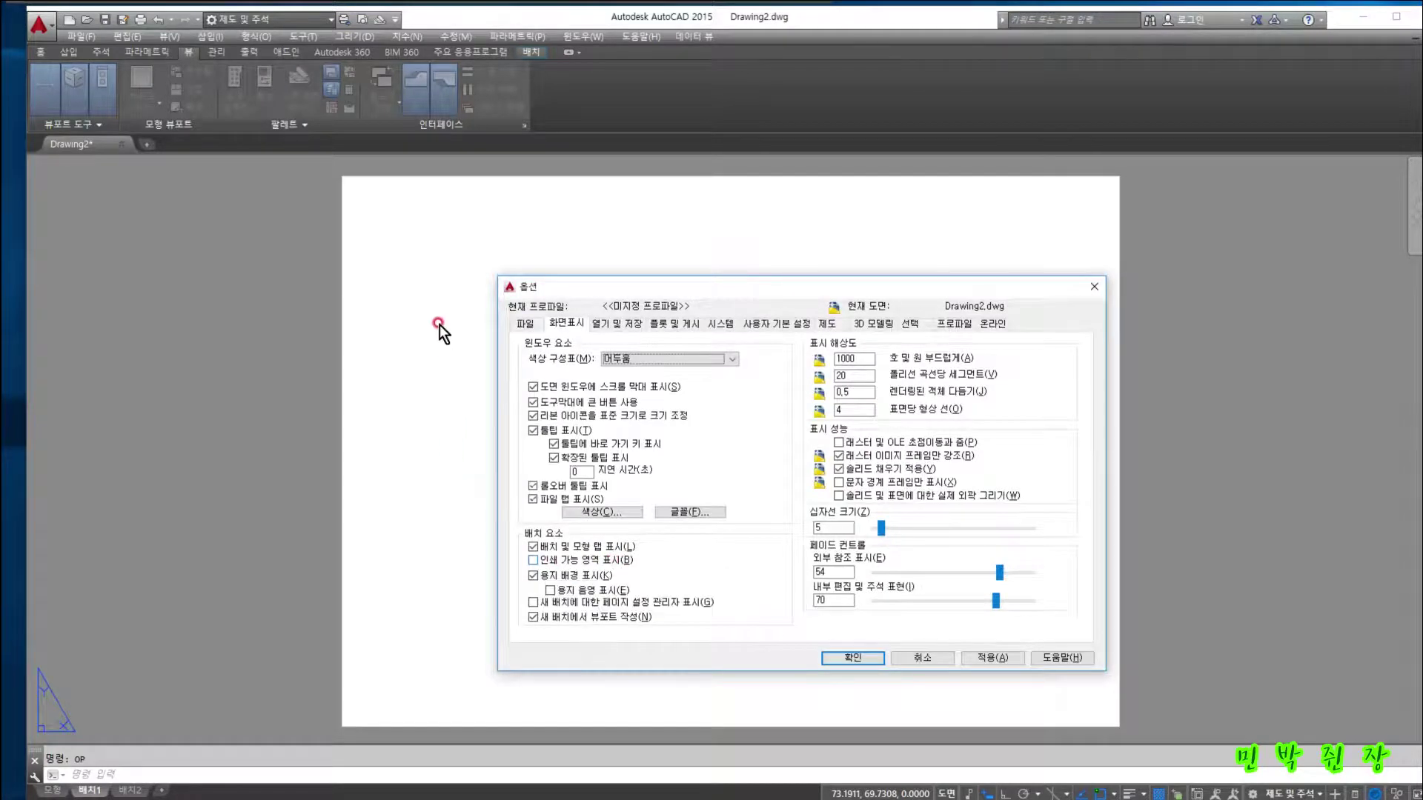
left_click(534, 560)
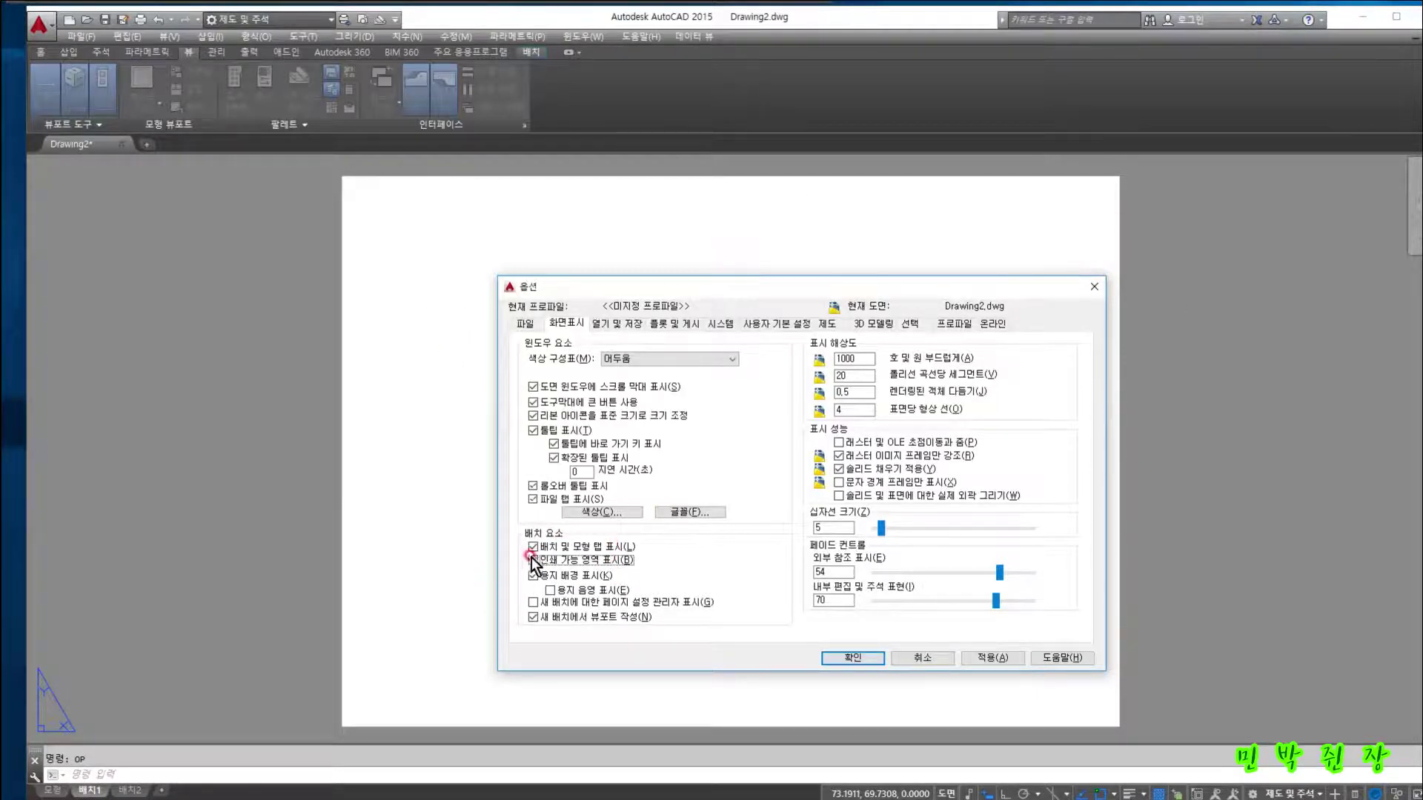
left_click(851, 657)
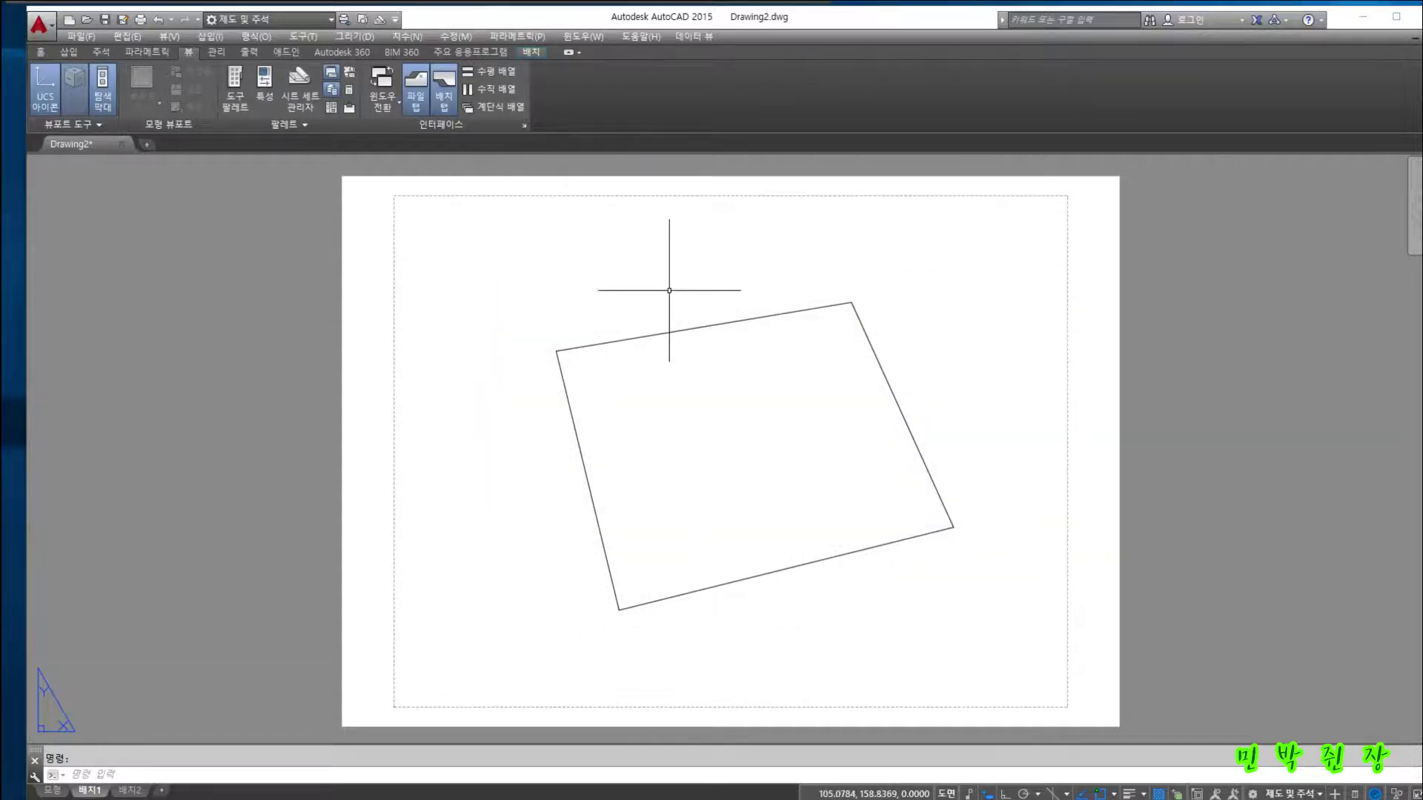
Turn off the paper background display for layouts in the display options and confirm
key("Return")
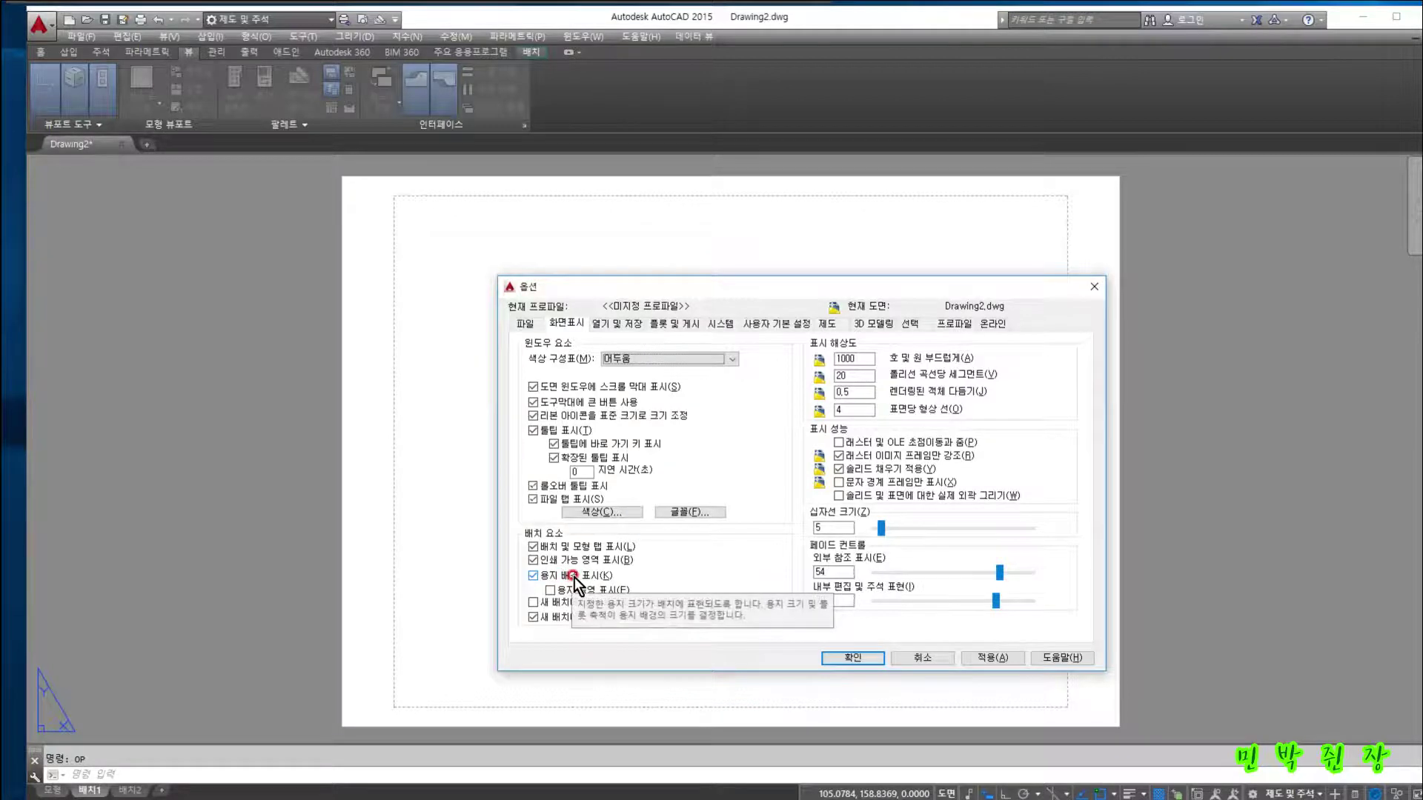
left_click(532, 577)
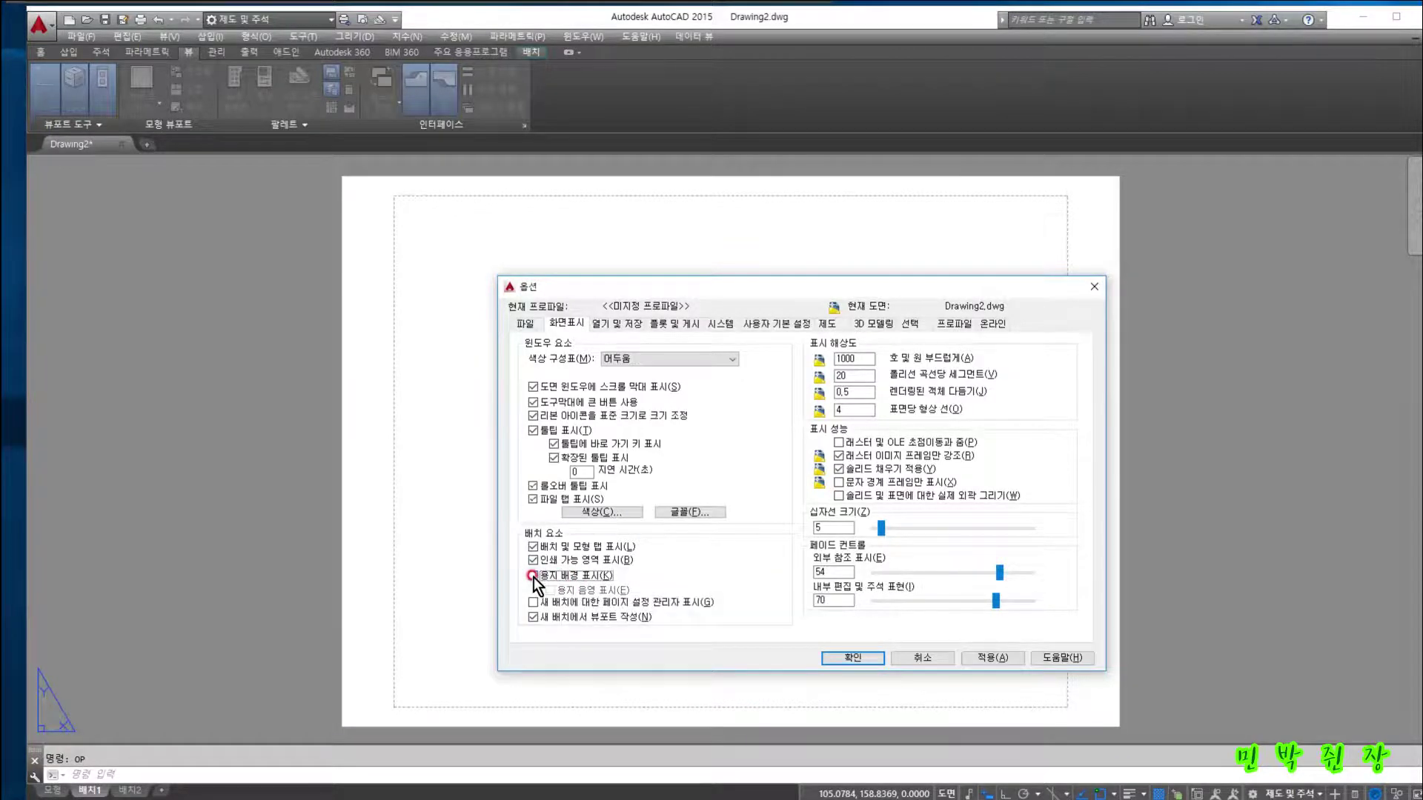
left_click(853, 658)
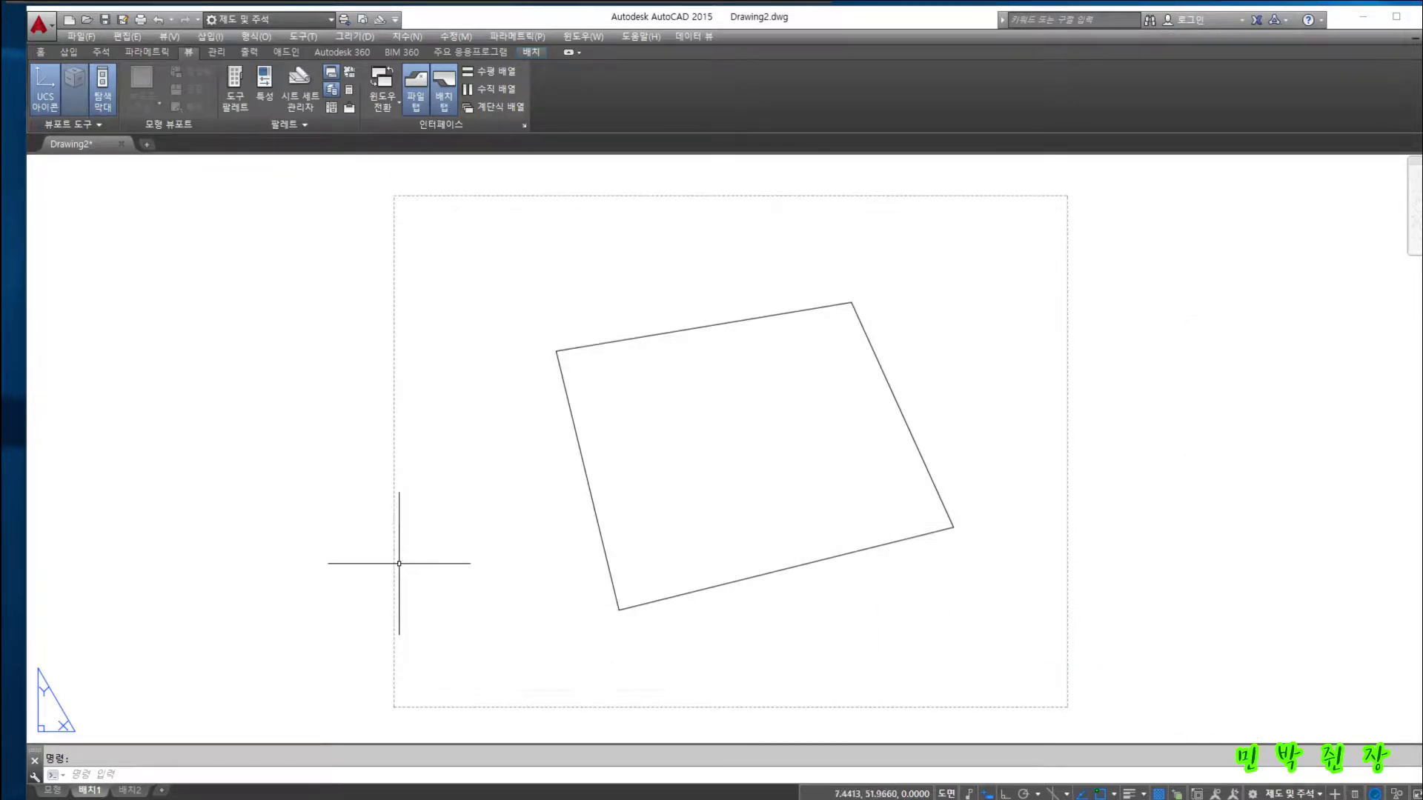
Turn the layout's paper background display back on in the display options and confirm
type("p")
key("Return")
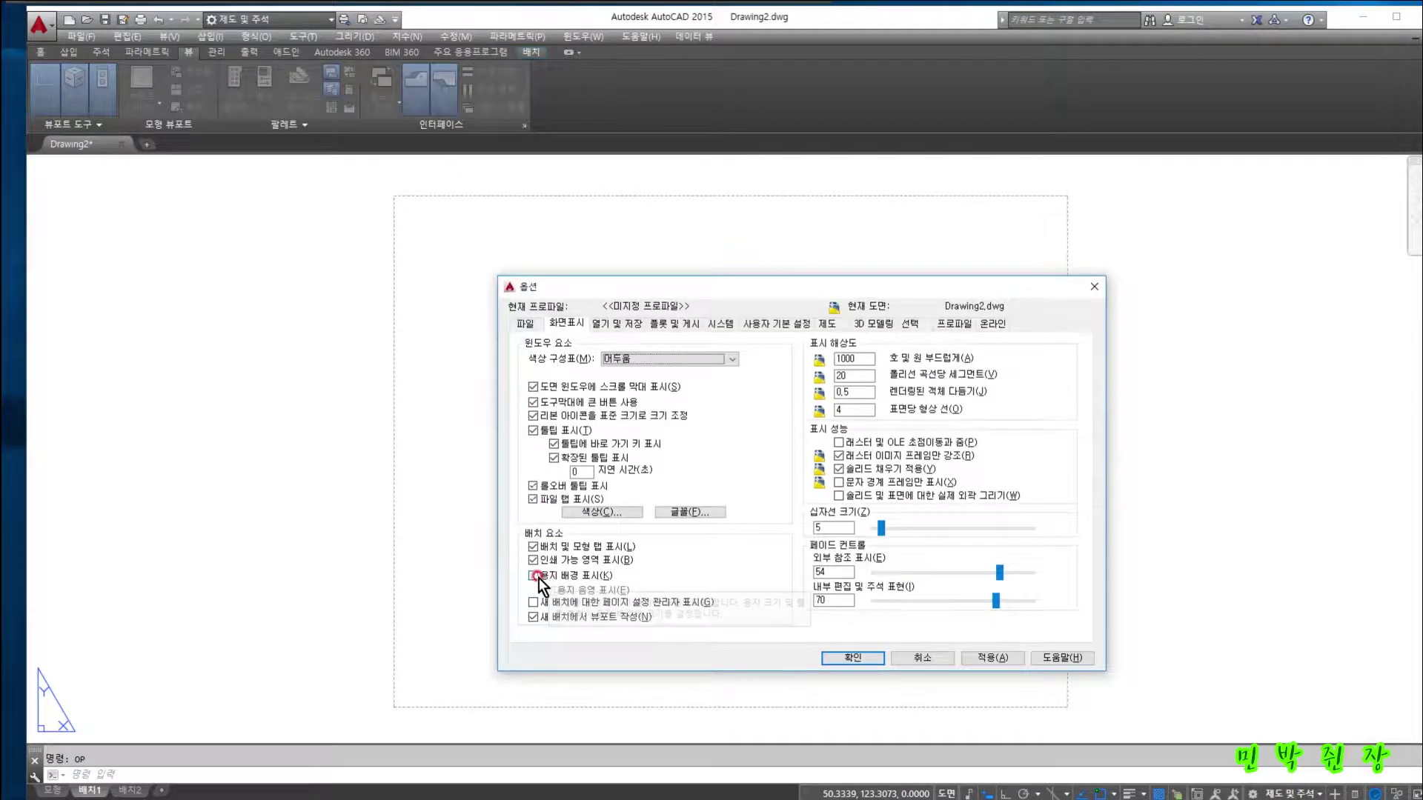
left_click(531, 575)
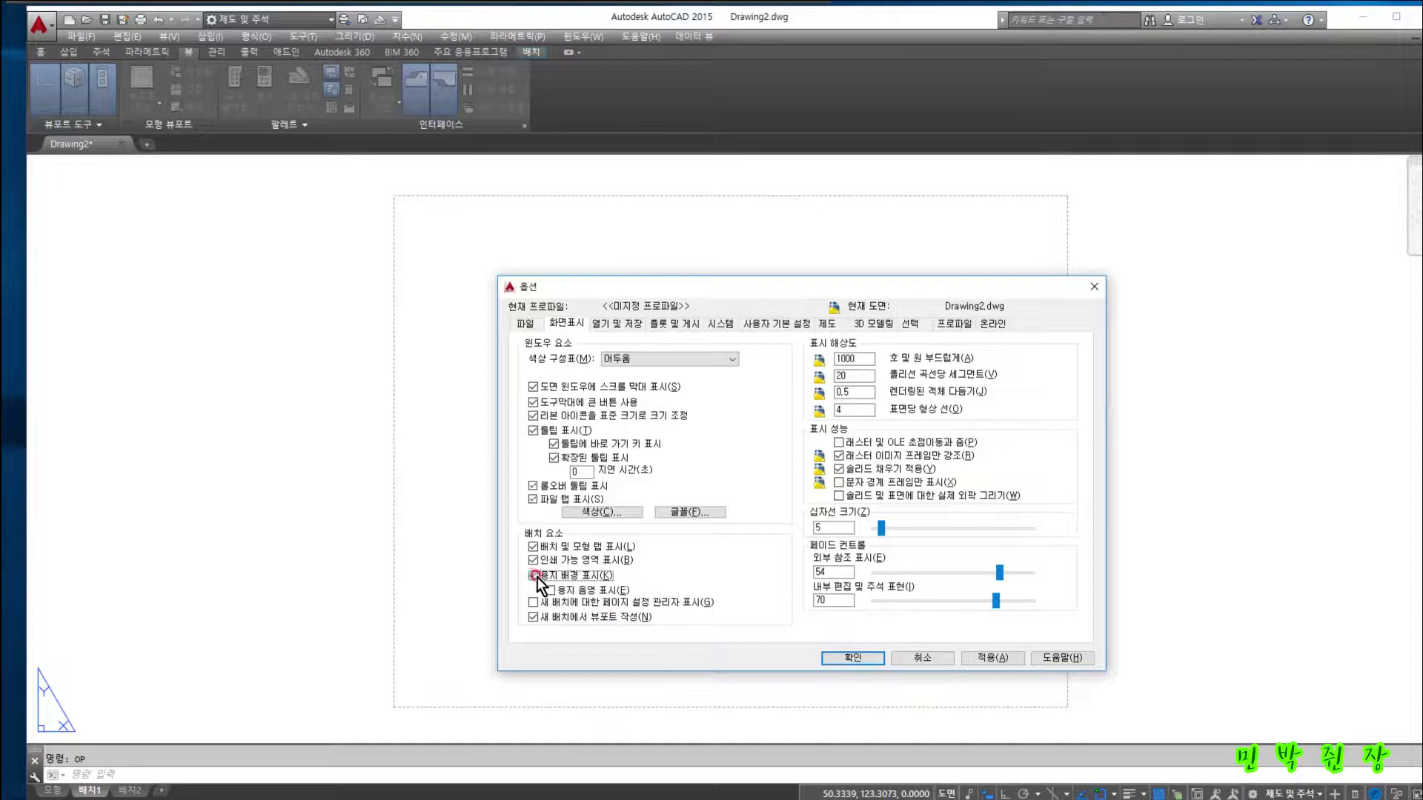
left_click(846, 655)
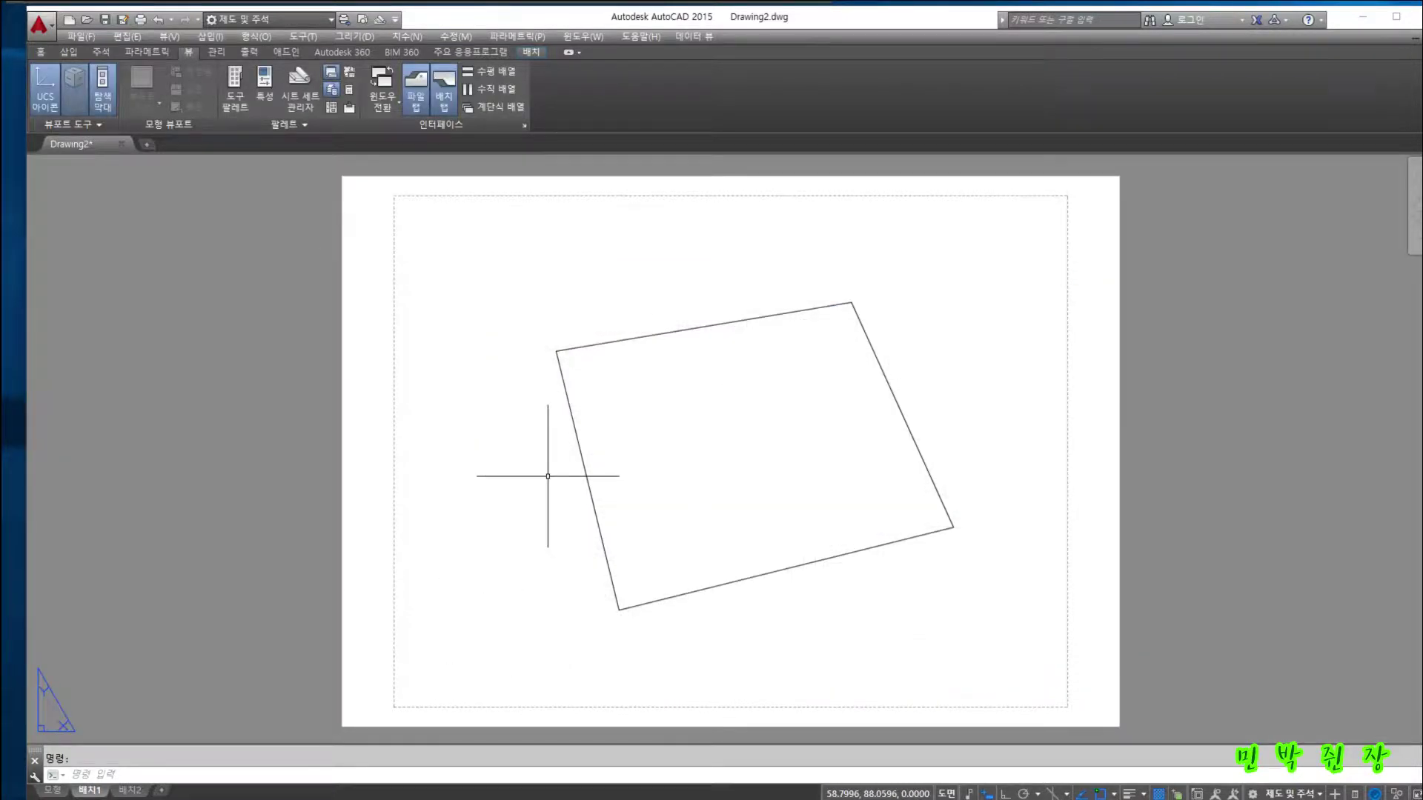
Turn on the paper shadow display in the display options and inspect the edges of the layout sheet
type("op")
key("Return")
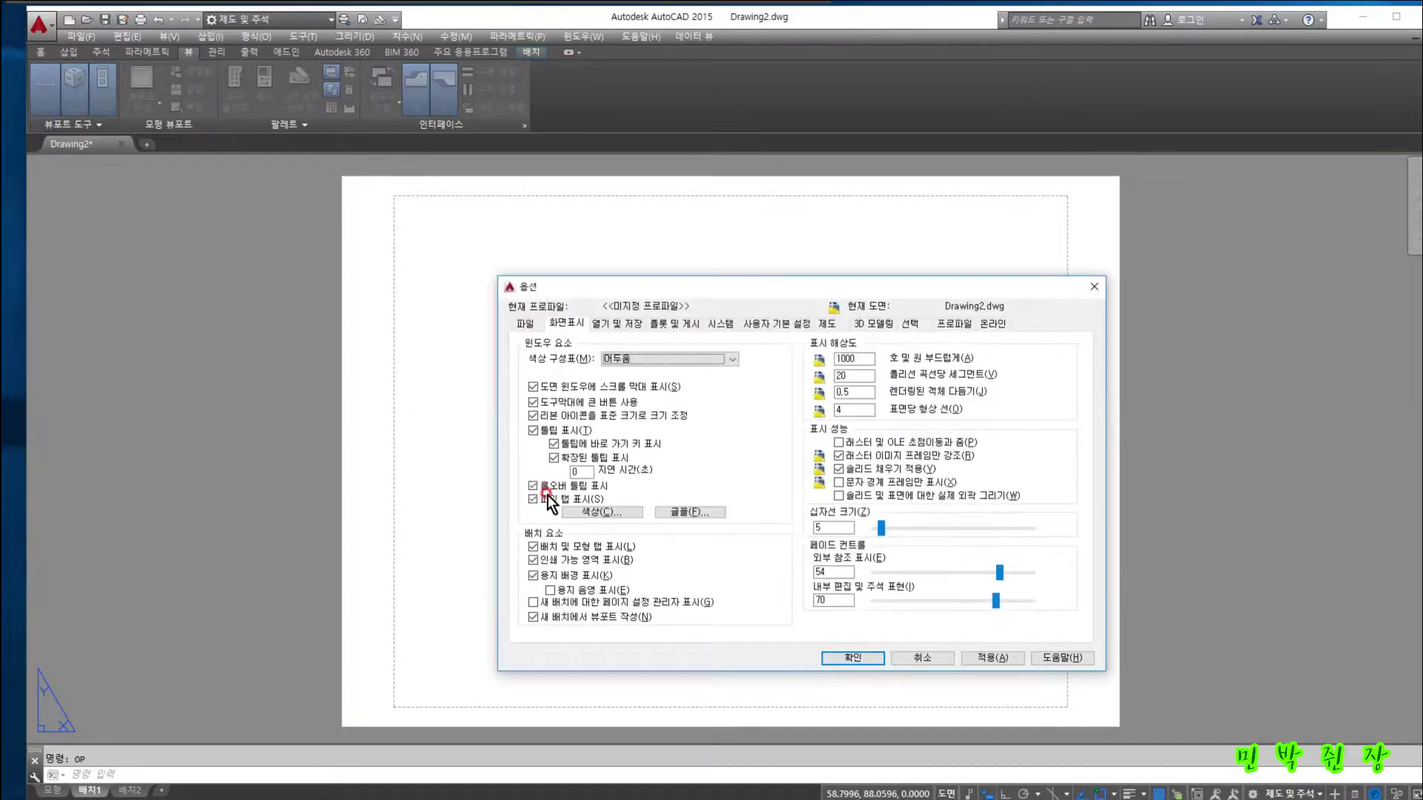
left_click(549, 590)
left_click(854, 658)
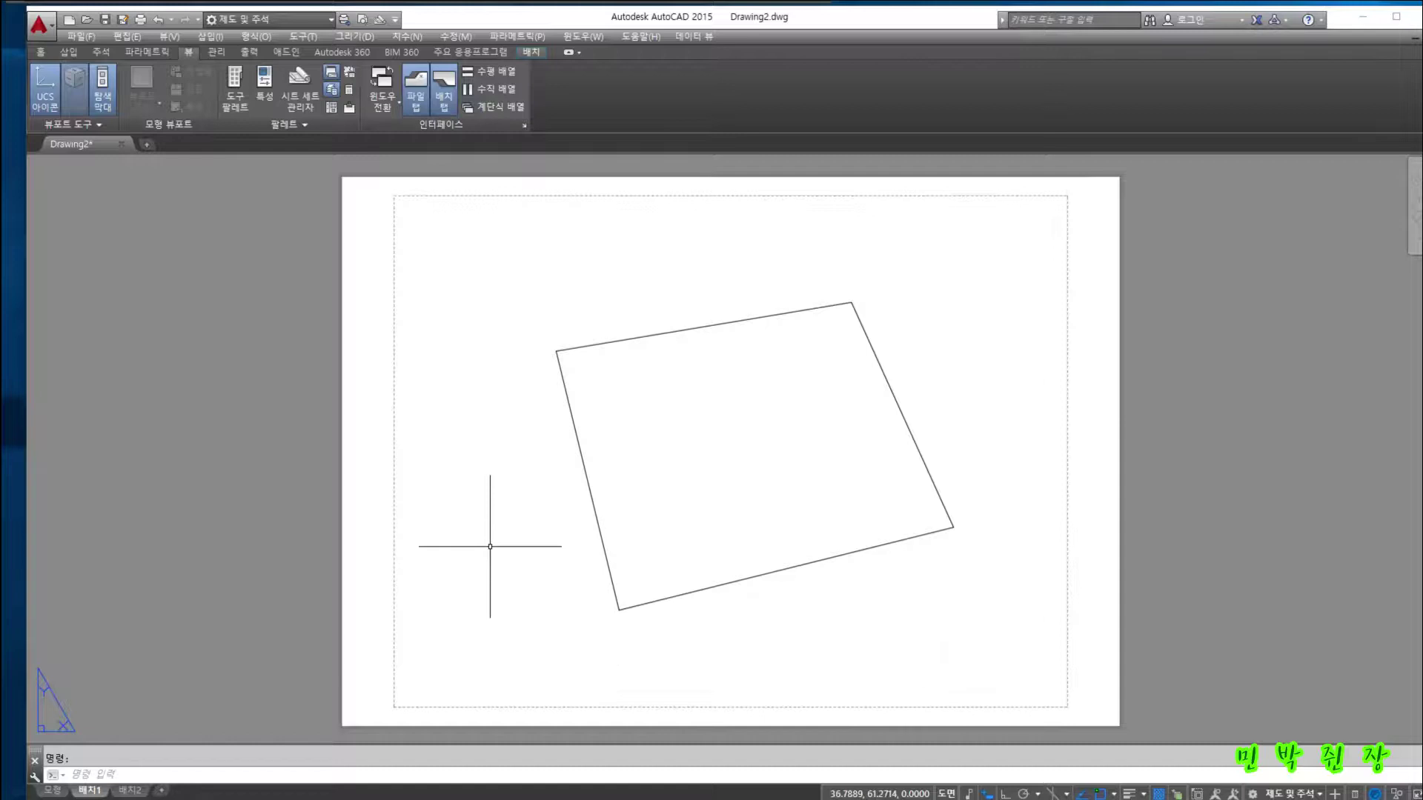
scroll(490, 547, "down", 5)
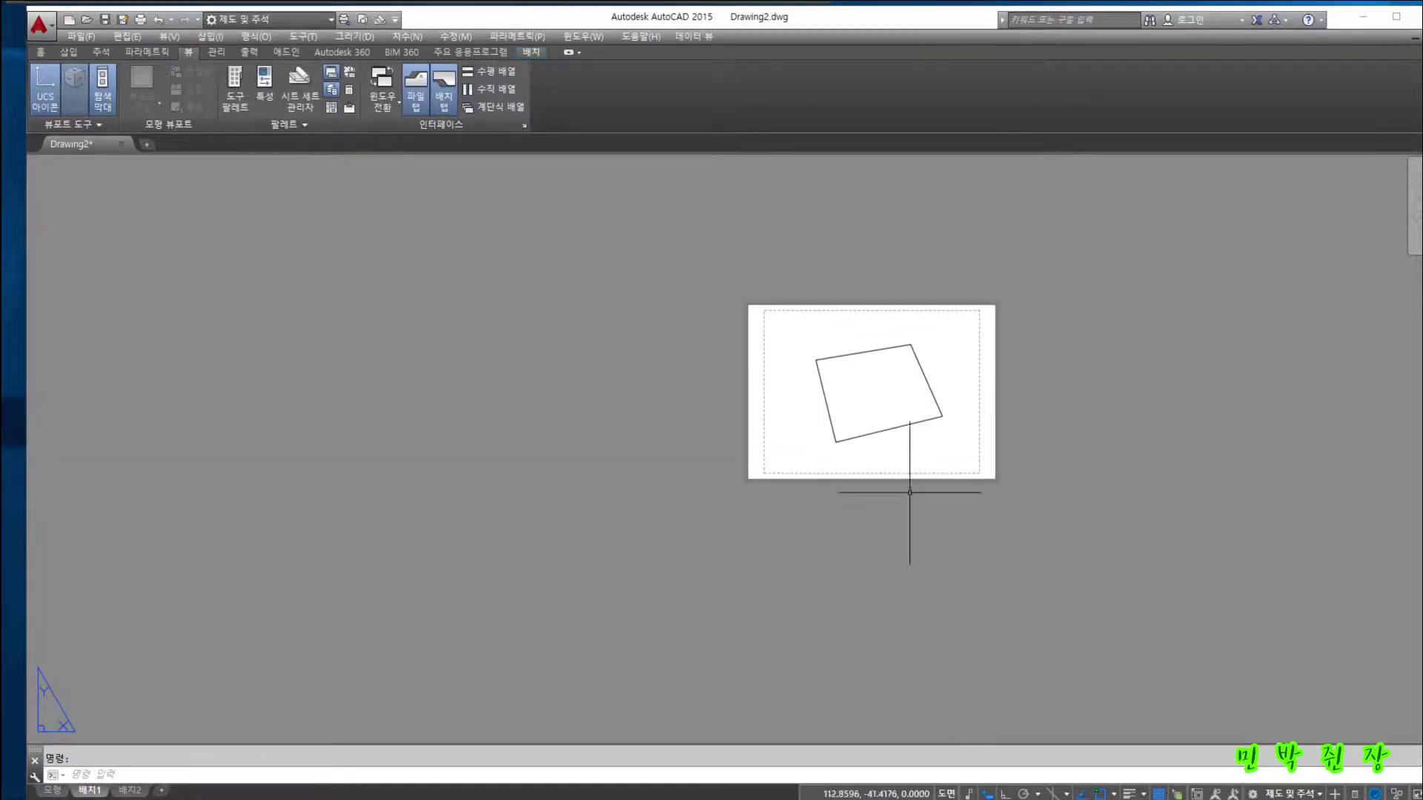
scroll(935, 410, "up", 4)
middle_click_drag(871, 378, 781, 469)
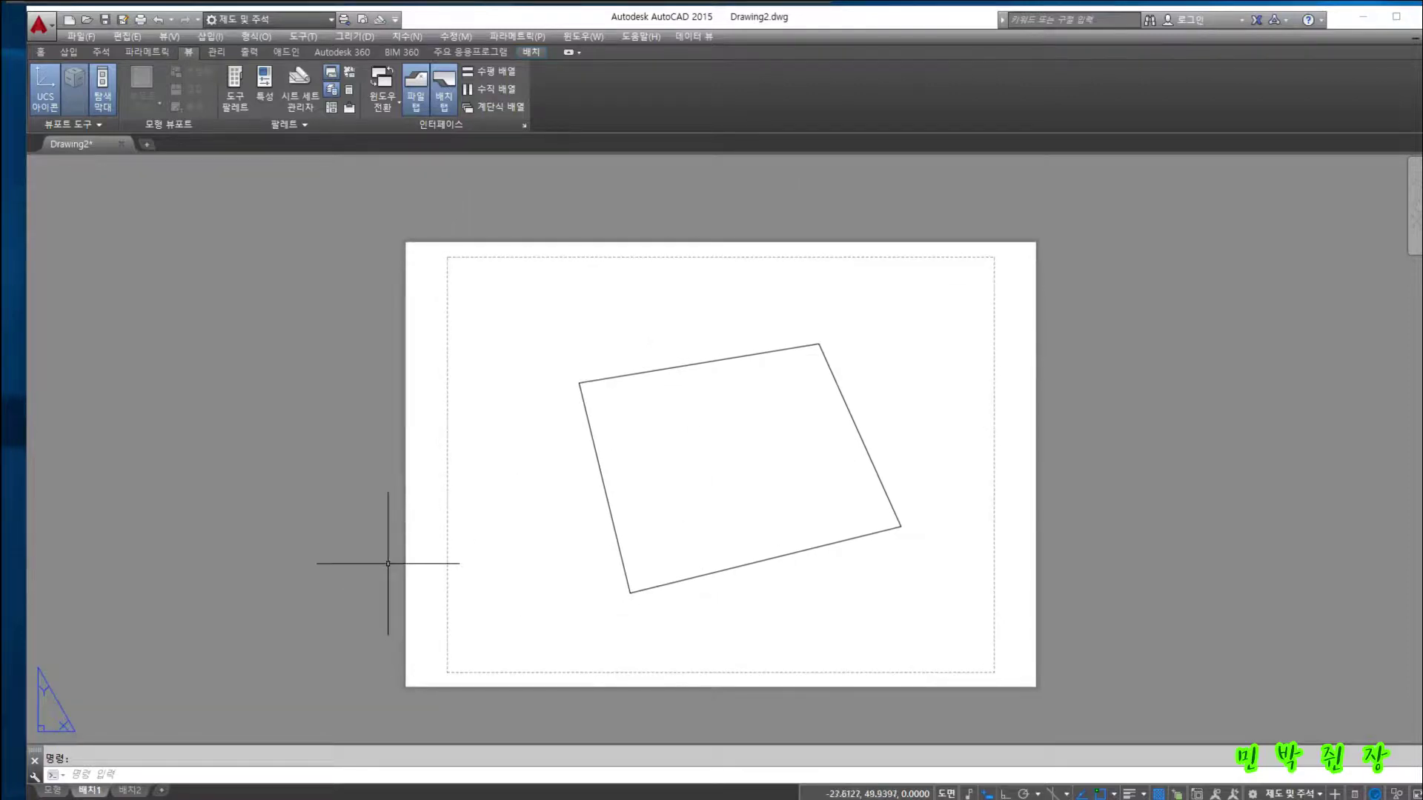
Turn the paper shadow display back off in the display options
key("Return")
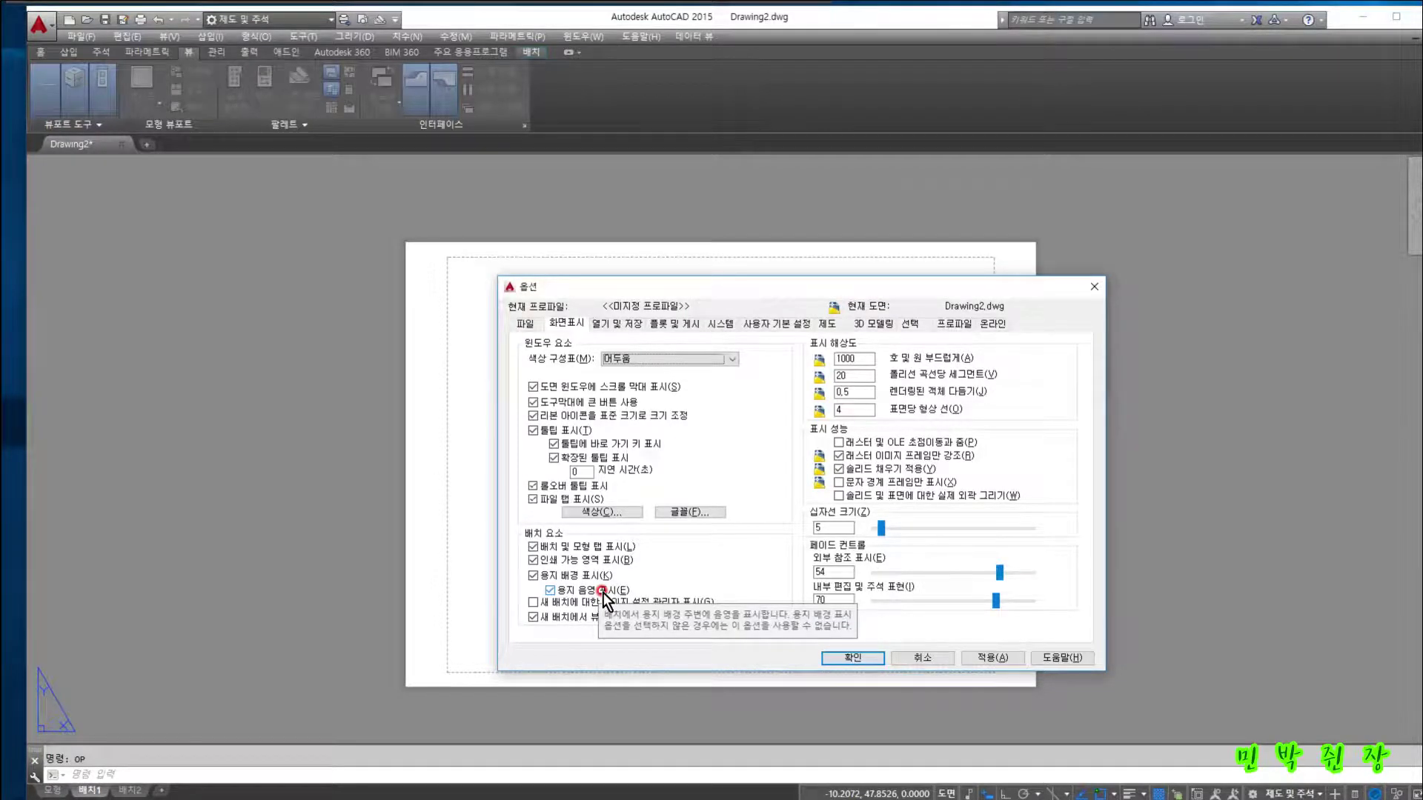
left_click(547, 589)
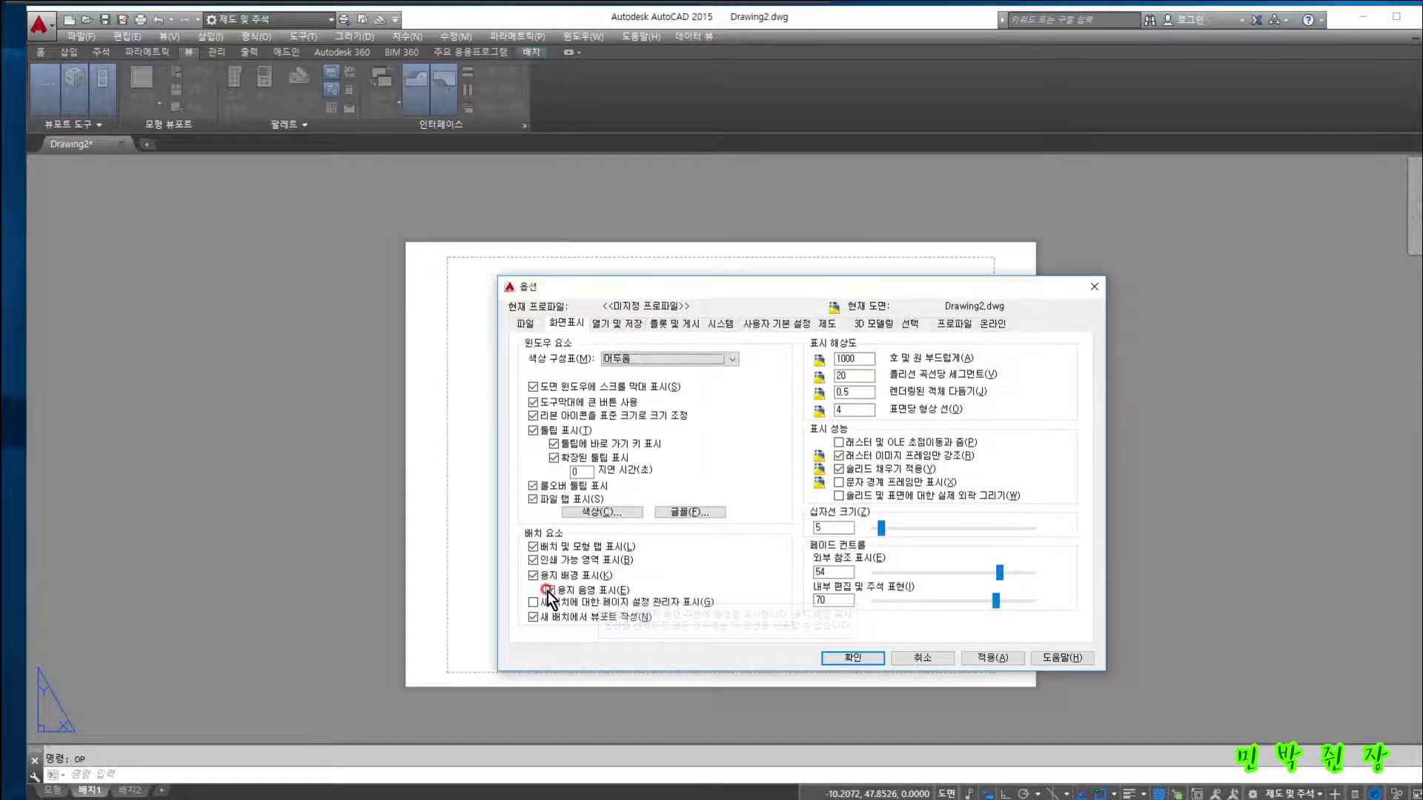
left_click(550, 590)
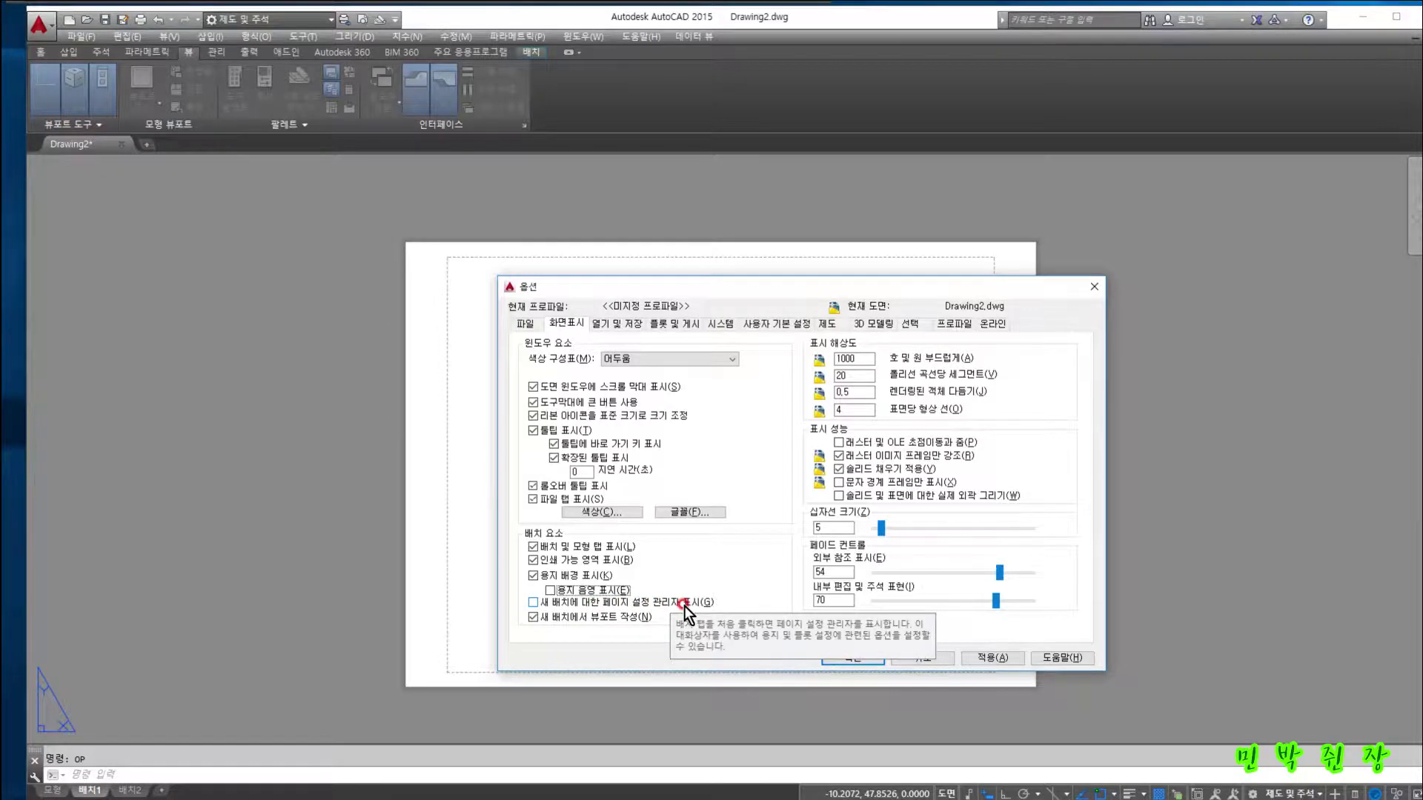
Turn off automatic viewport creation in new layouts, and apply and confirm the display options
left_click(534, 616)
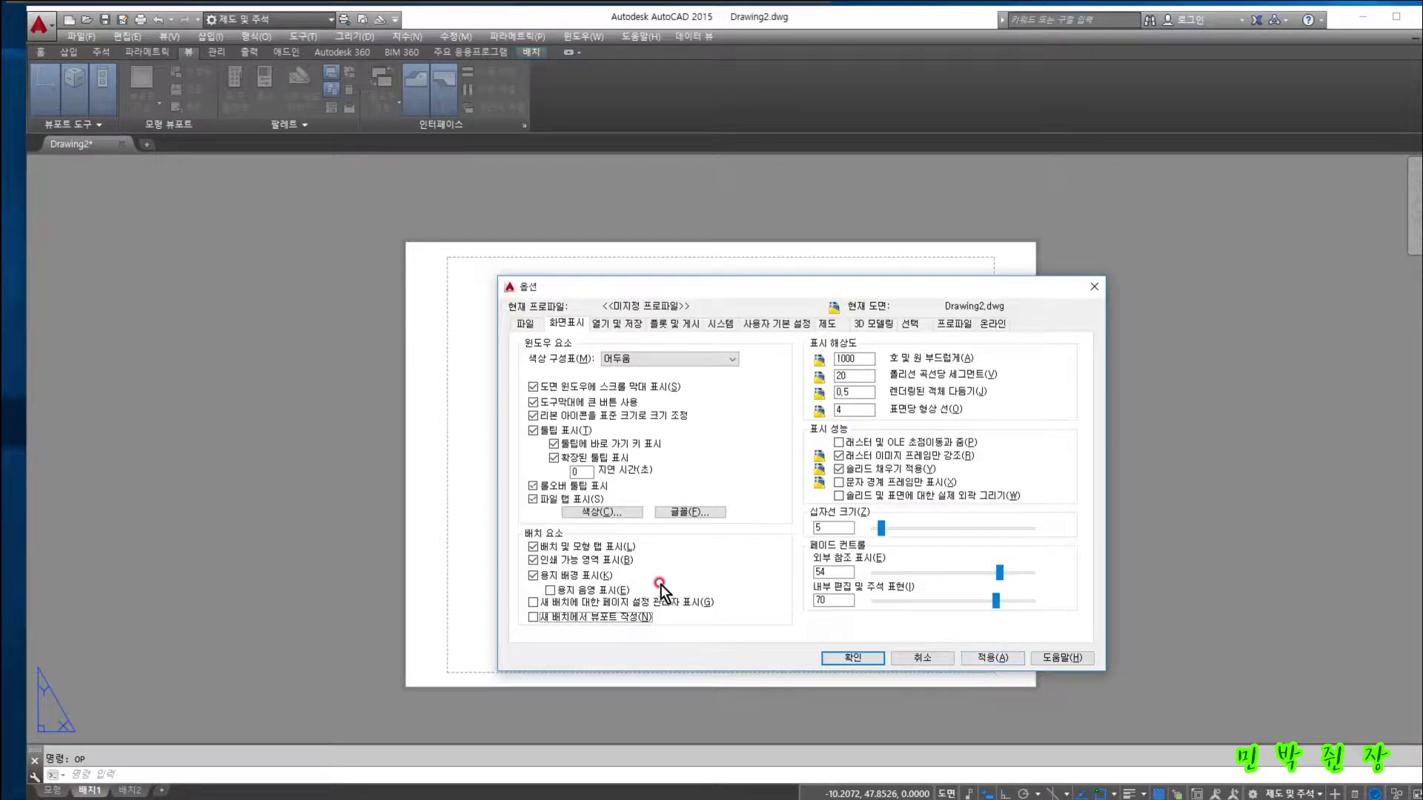
left_click(993, 658)
left_click(852, 658)
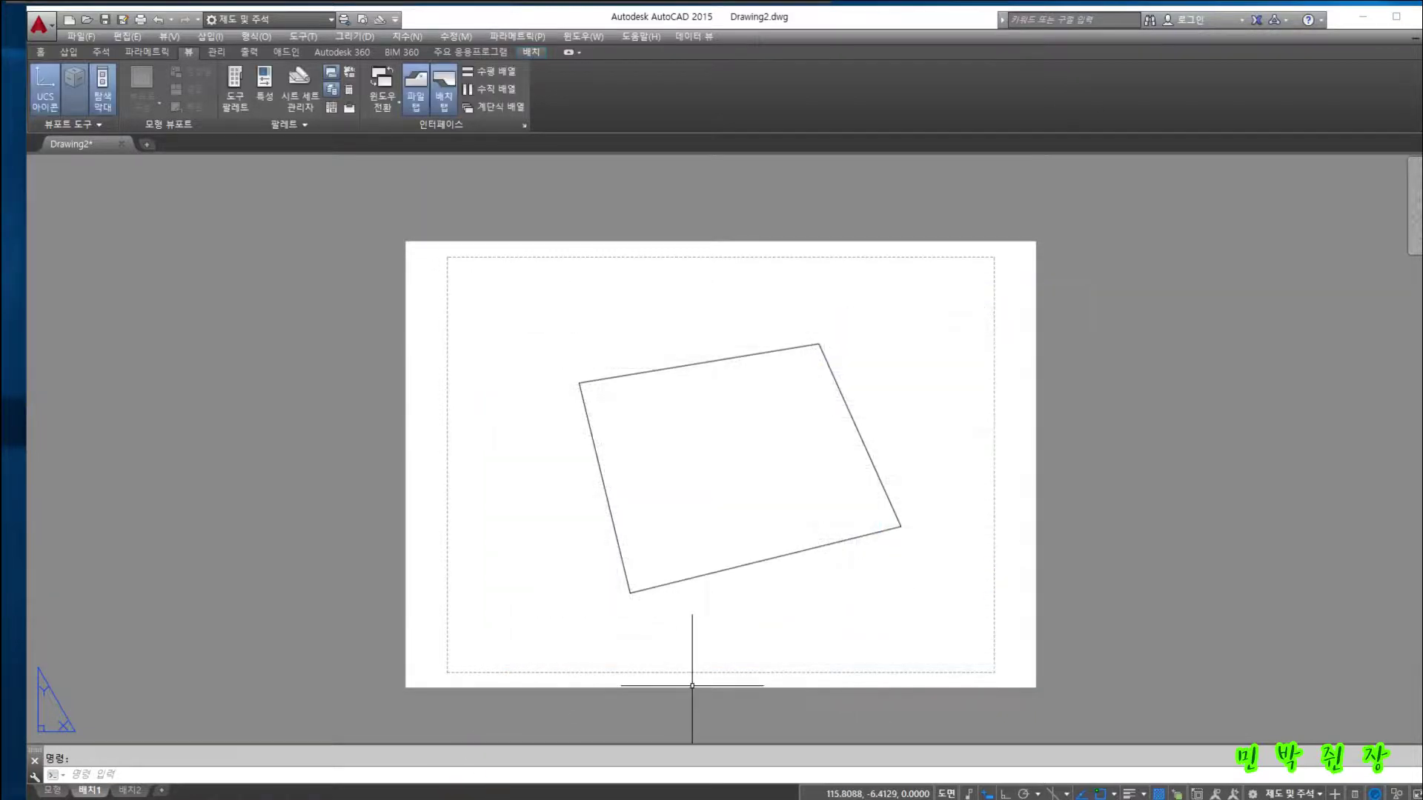
Switch to model space and set the arc and circle smoothness to 2000 in the display options
left_click(52, 790)
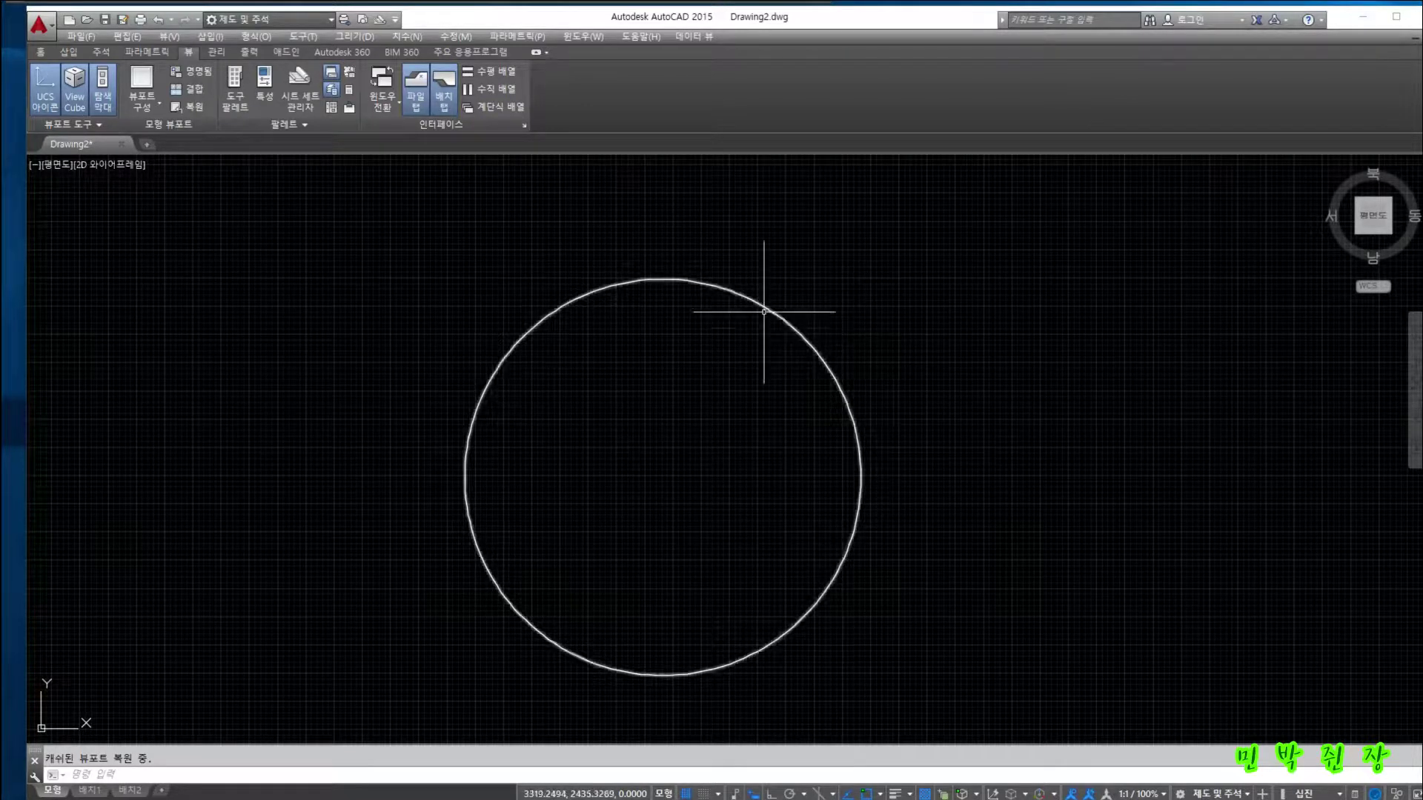
type("op")
key("Return")
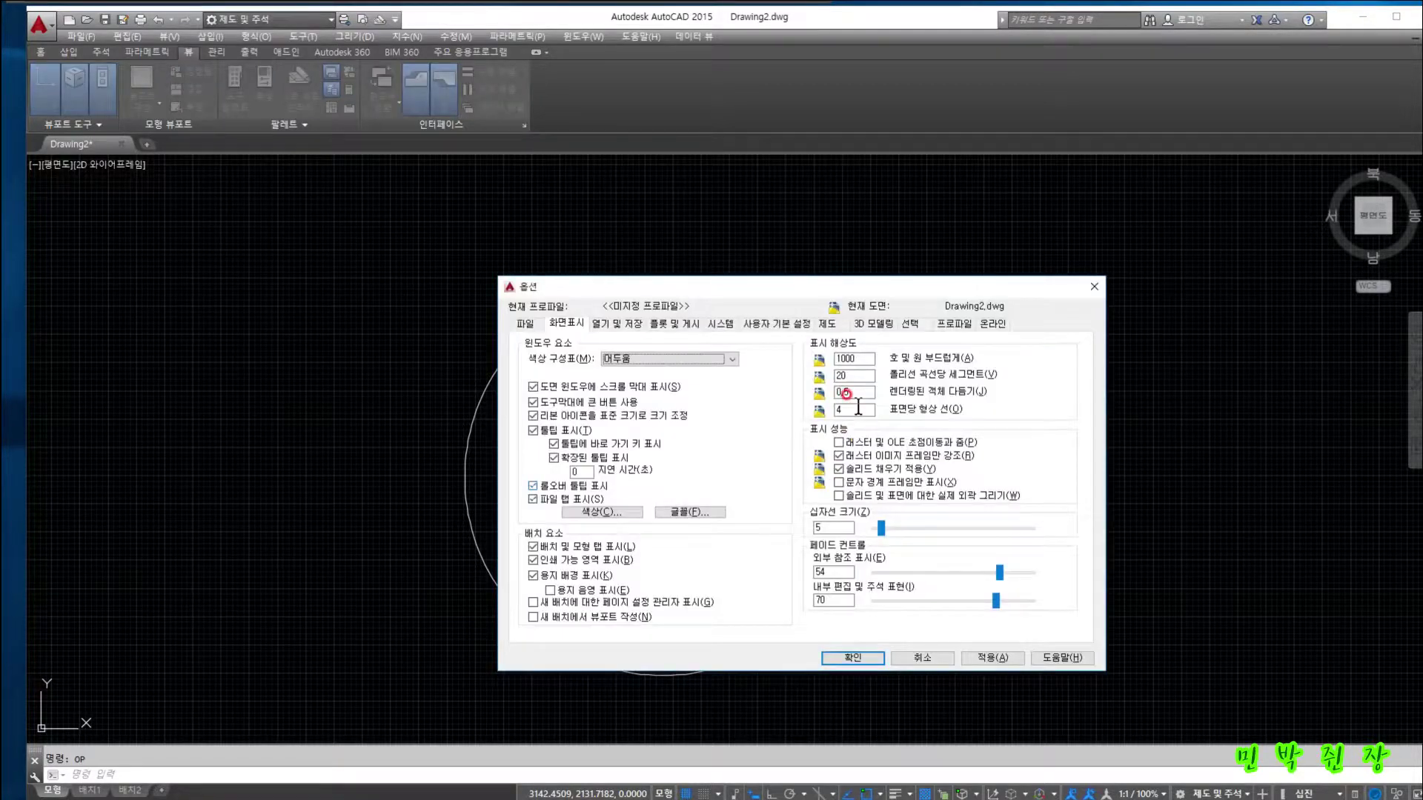
left_click_drag(869, 361, 776, 370)
type("2000")
key("Return")
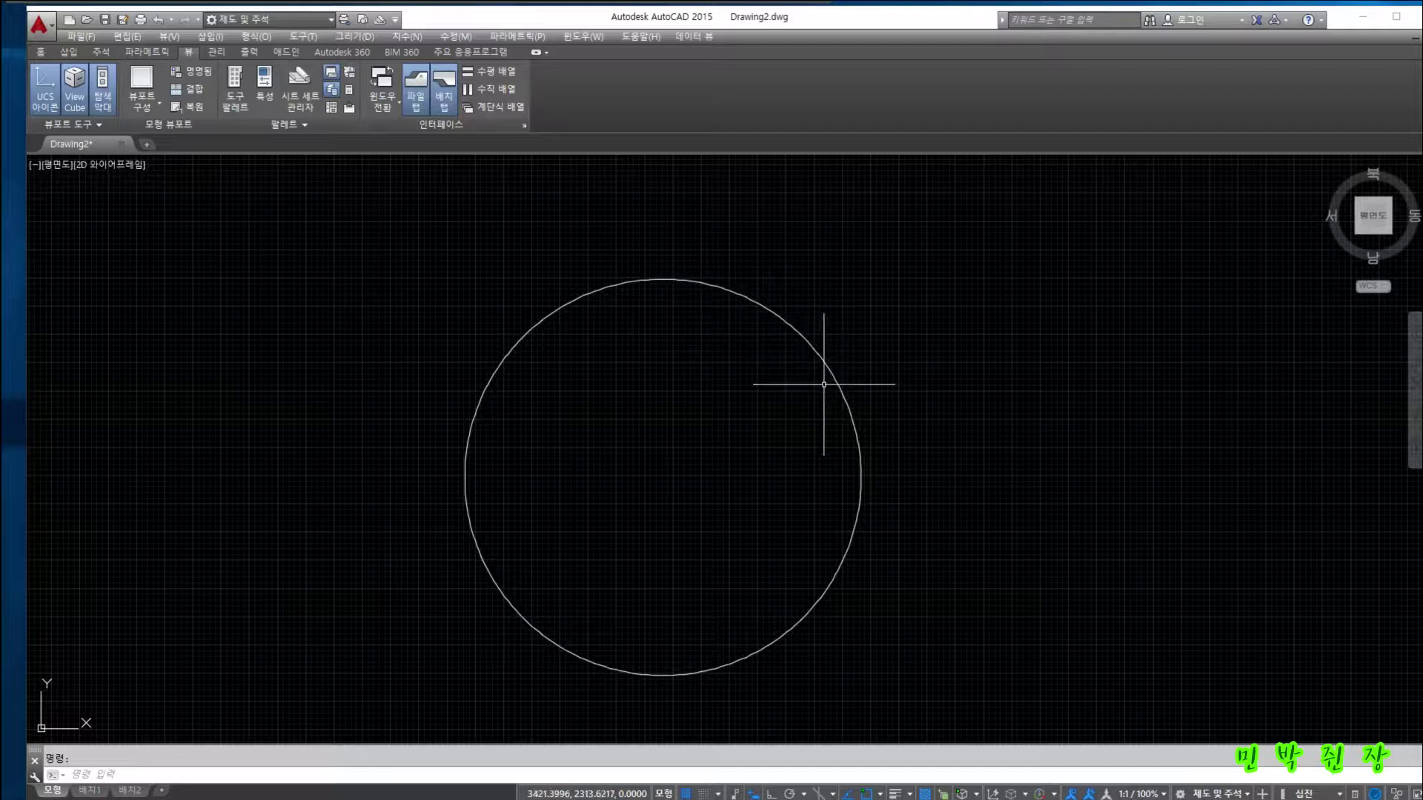
Set the arc and circle smoothness to 1000 in the display options and confirm
type("op")
key("Return")
double_click(852, 359)
type("1000")
key("Return")
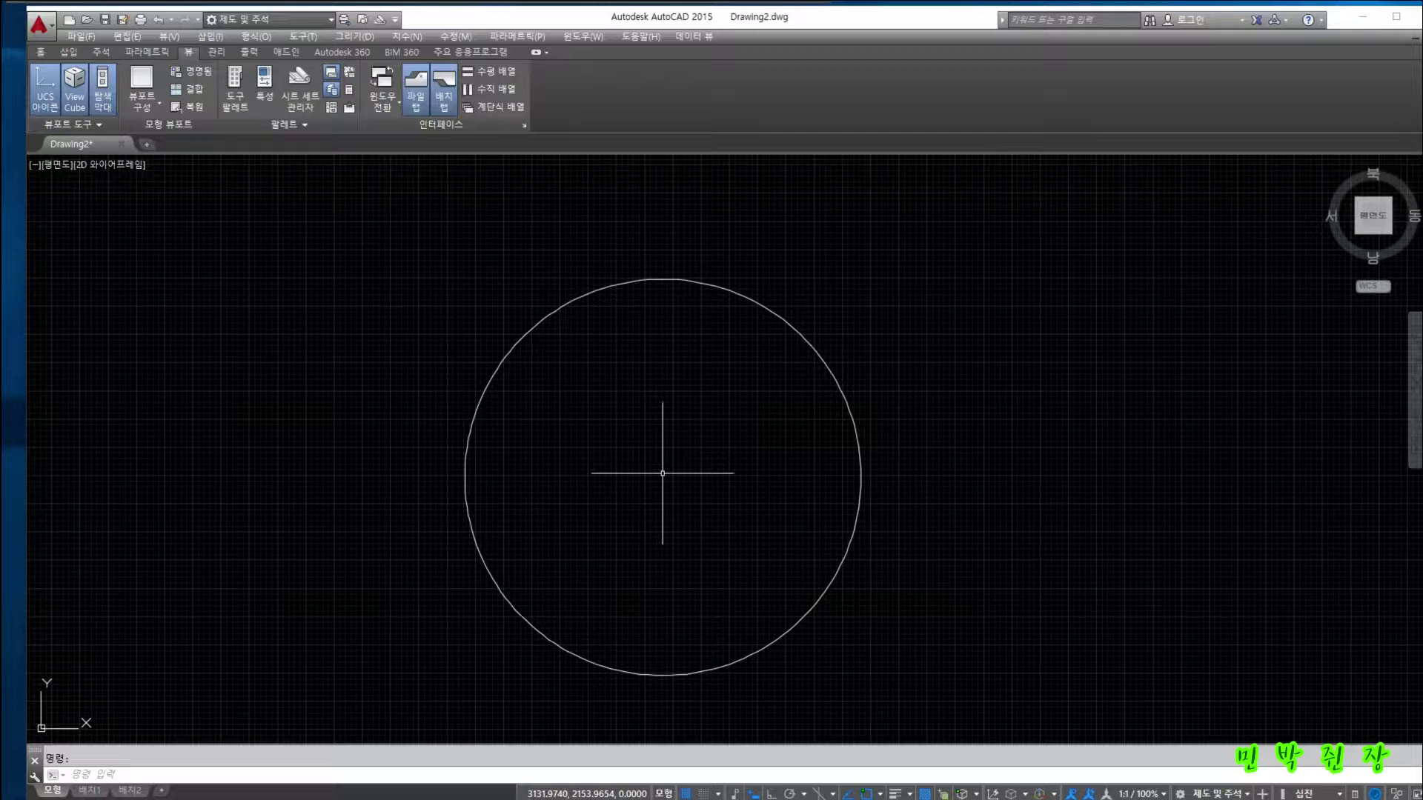
Examine how smoothly the circle's outline is displayed at different magnifications, out to the zoom limit
scroll(662, 473, "up", 2)
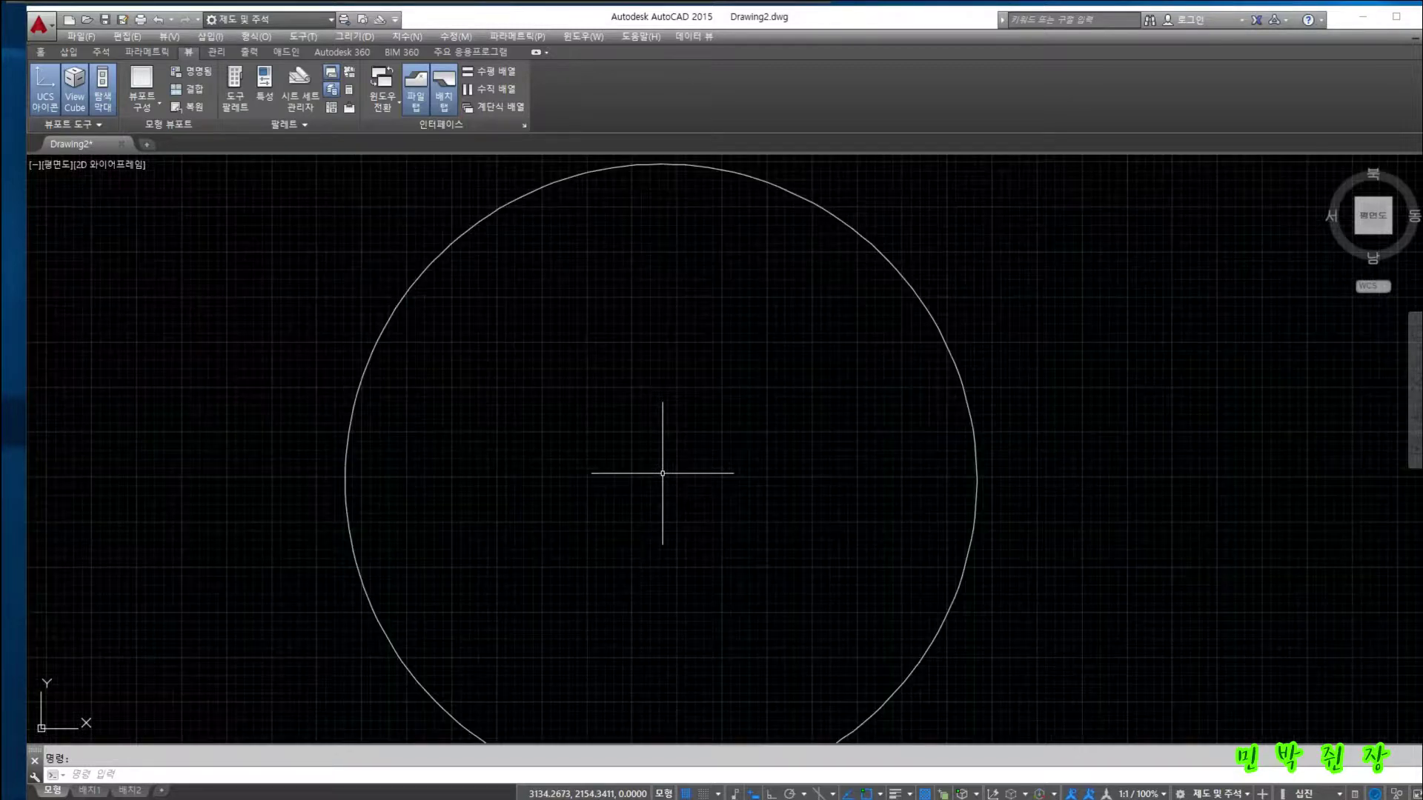
scroll(663, 473, "down", 4)
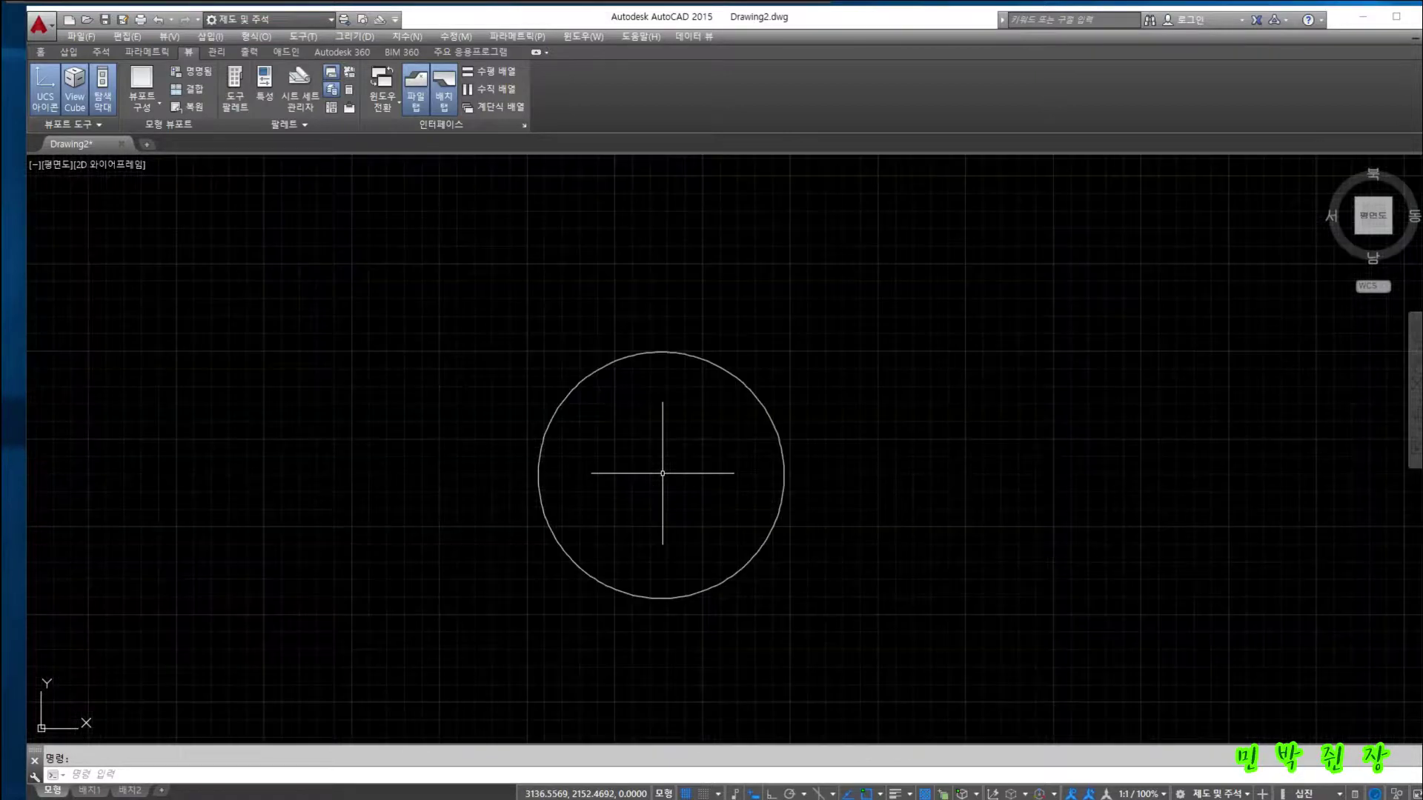
scroll(662, 473, "down", 2)
scroll(662, 473, "up", 2)
scroll(663, 473, "down", 2)
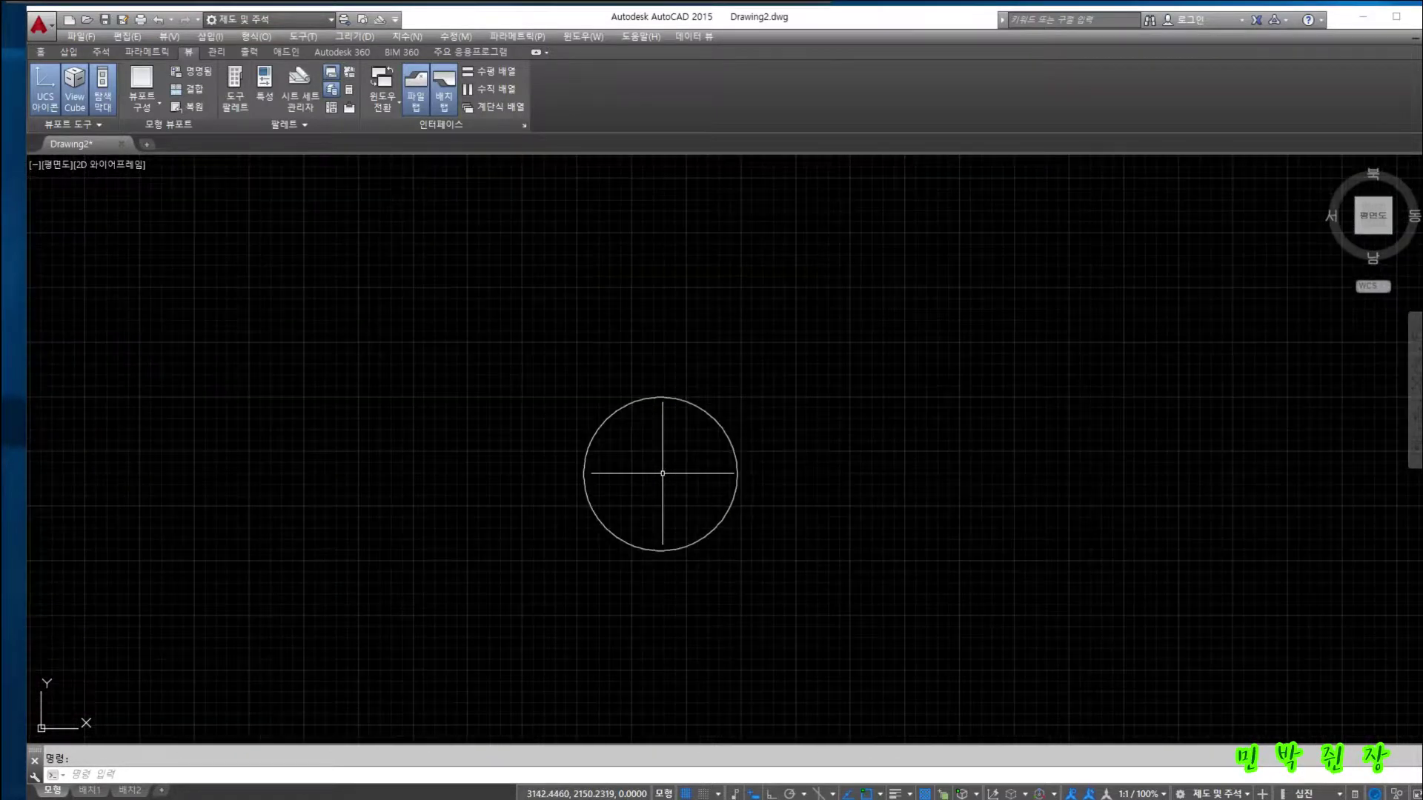
scroll(662, 472, "down", 3)
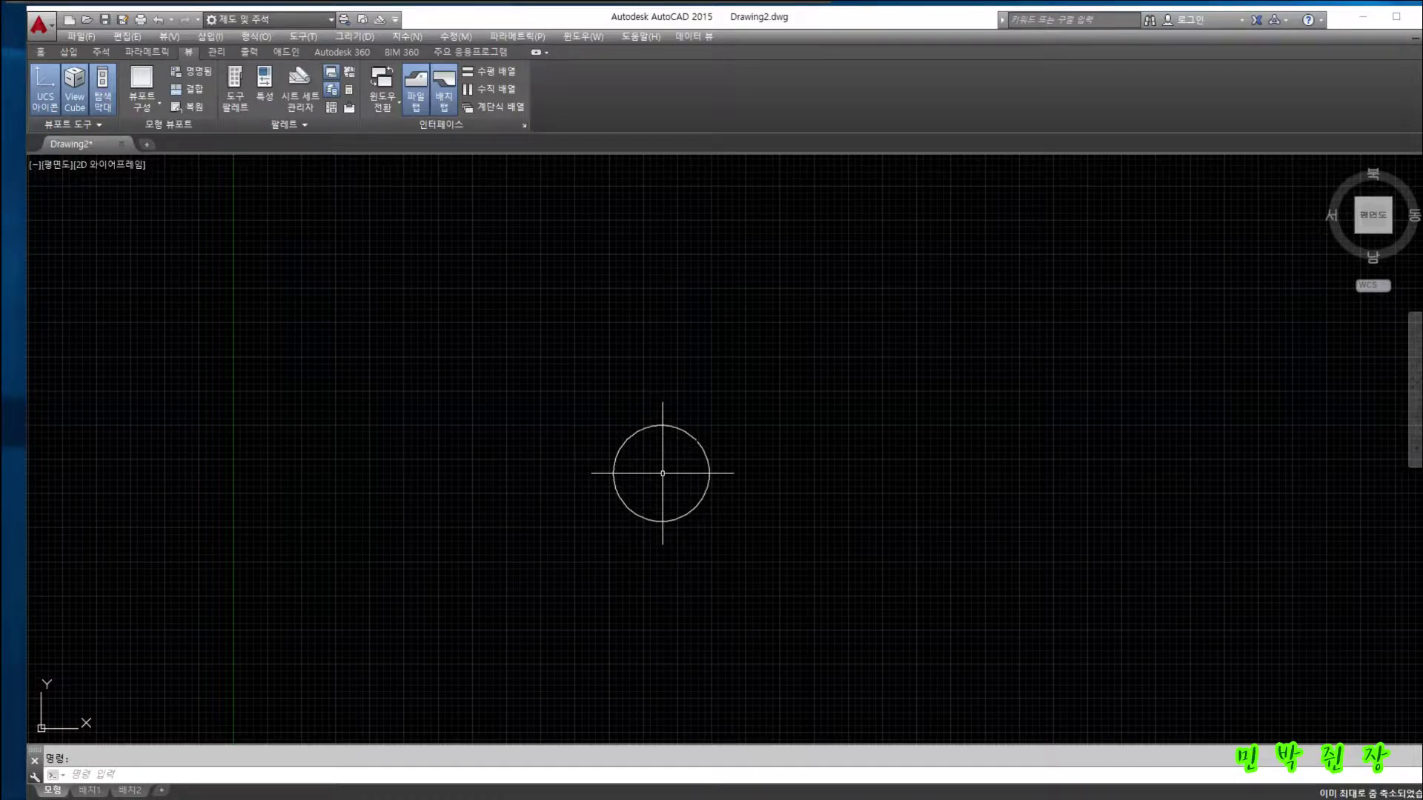
scroll(663, 473, "down", 2)
scroll(662, 472, "up", 11)
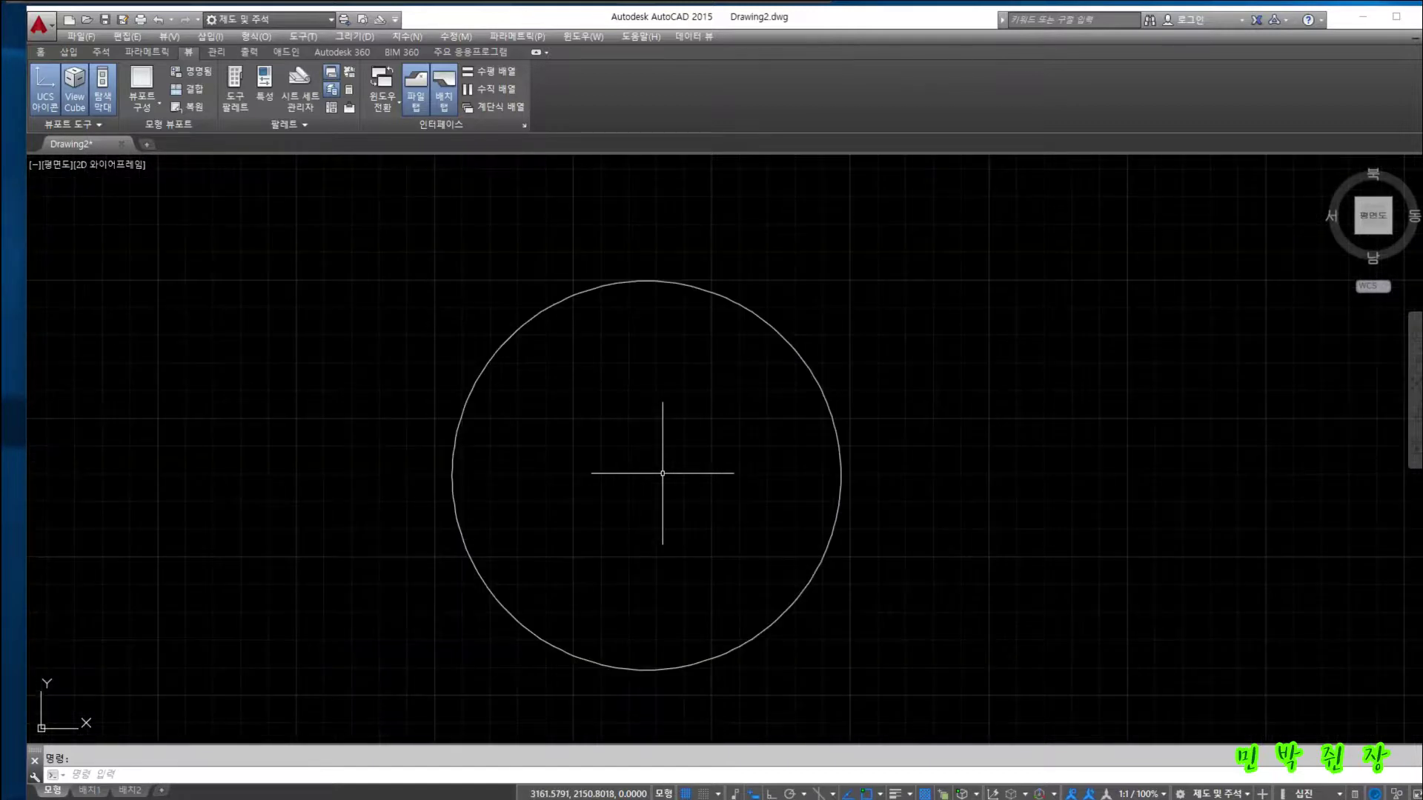
scroll(662, 472, "up", 3)
scroll(662, 473, "down", 5)
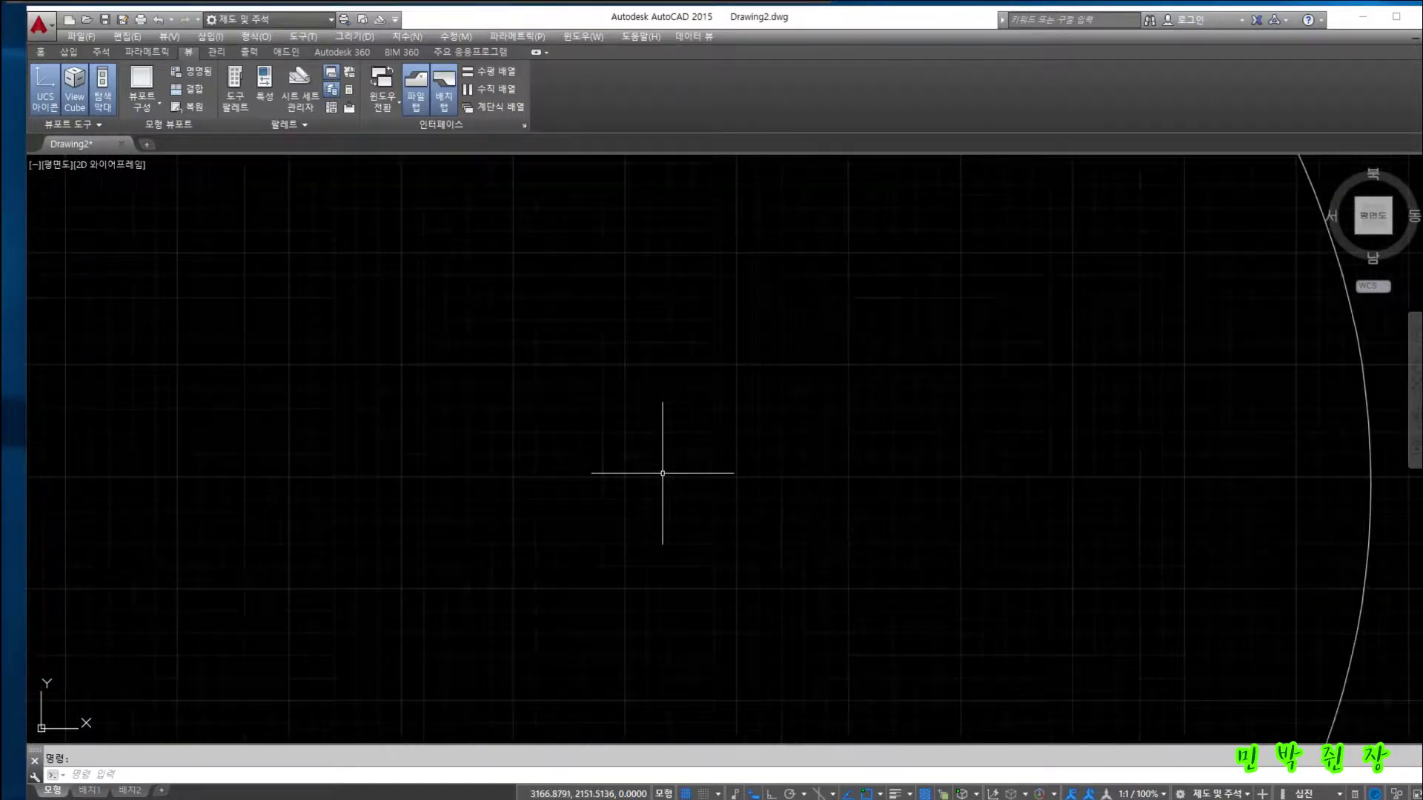
scroll(663, 472, "down", 9)
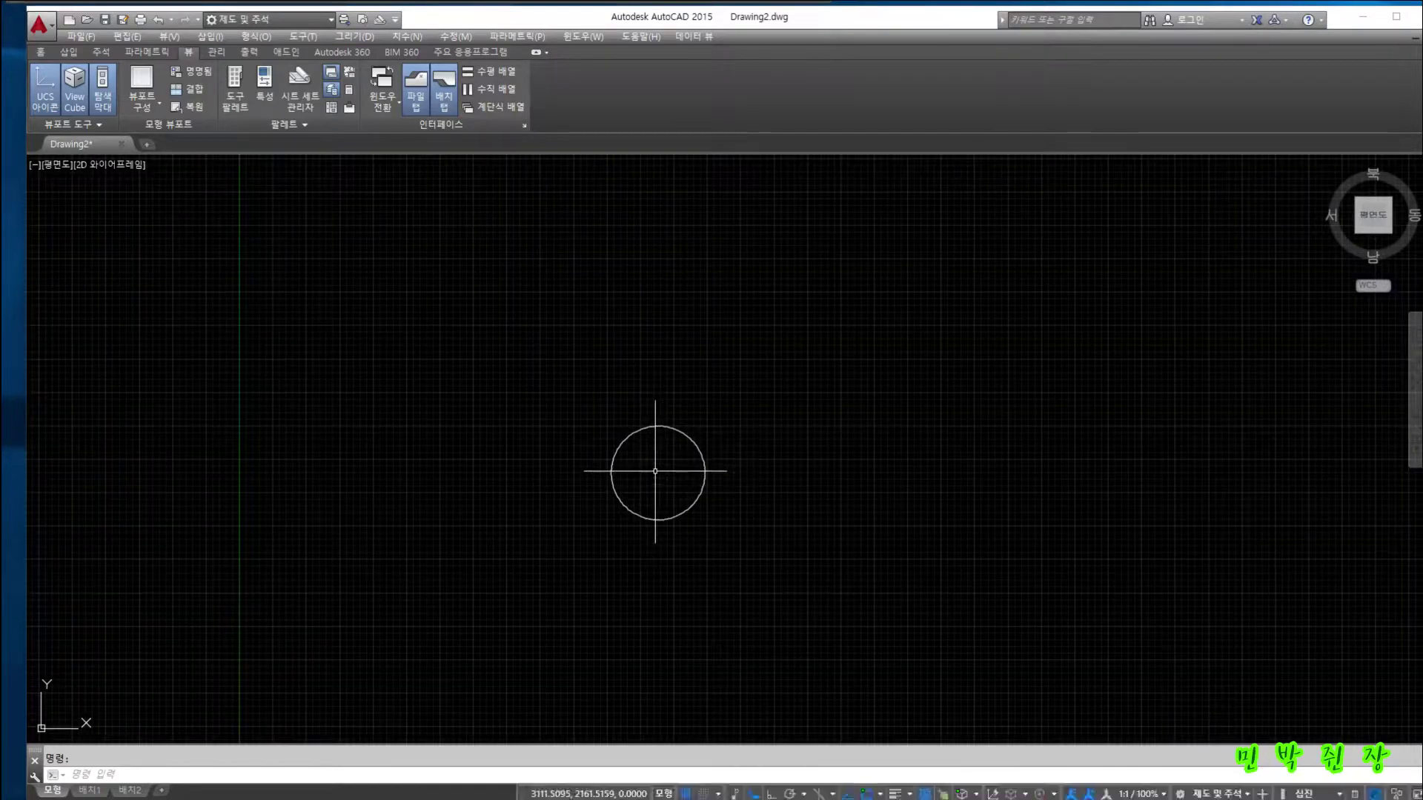
scroll(656, 471, "down", 2)
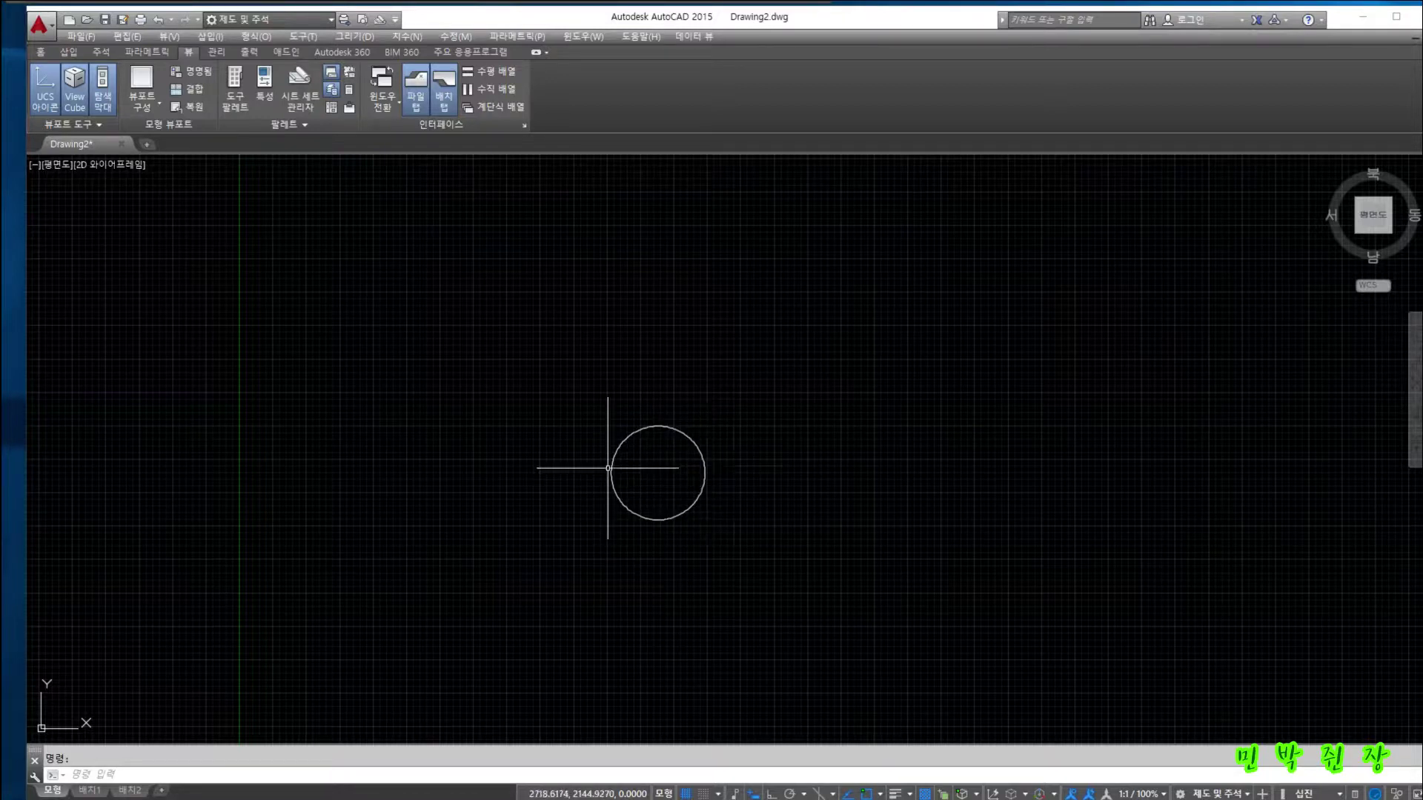
scroll(659, 473, "up", 4)
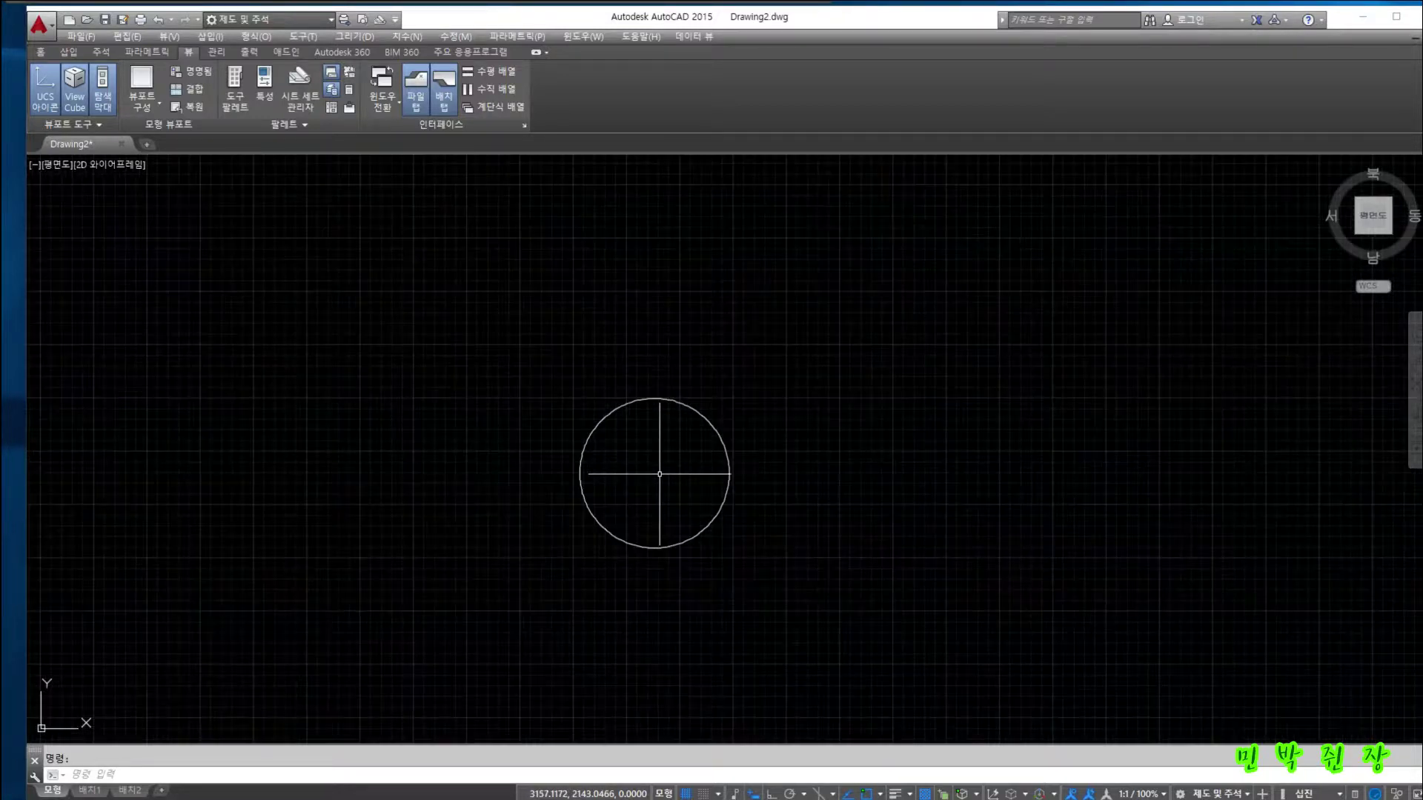
Regenerate the model with the REGEN command while the whole circle is in view
scroll(660, 473, "up", 2)
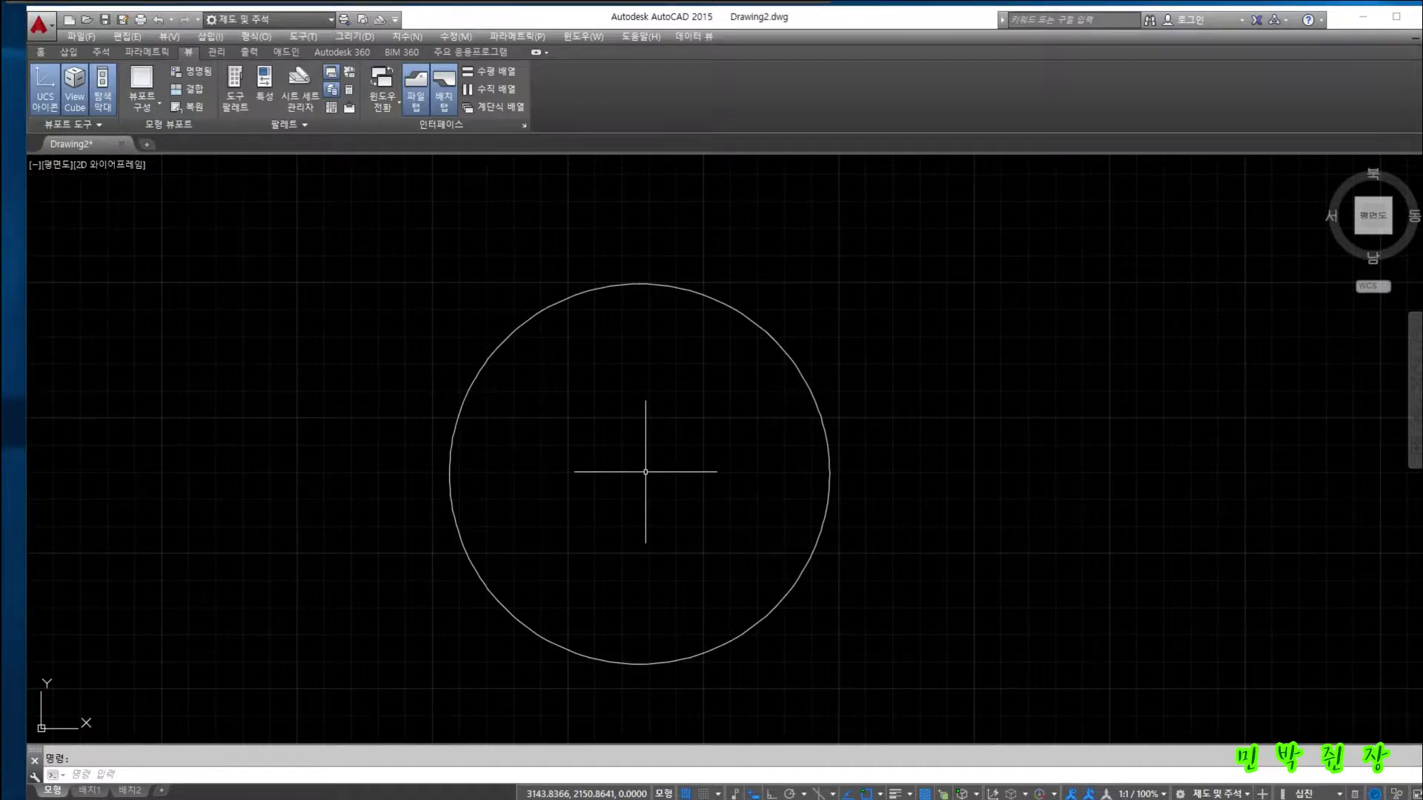
scroll(646, 471, "down", 6)
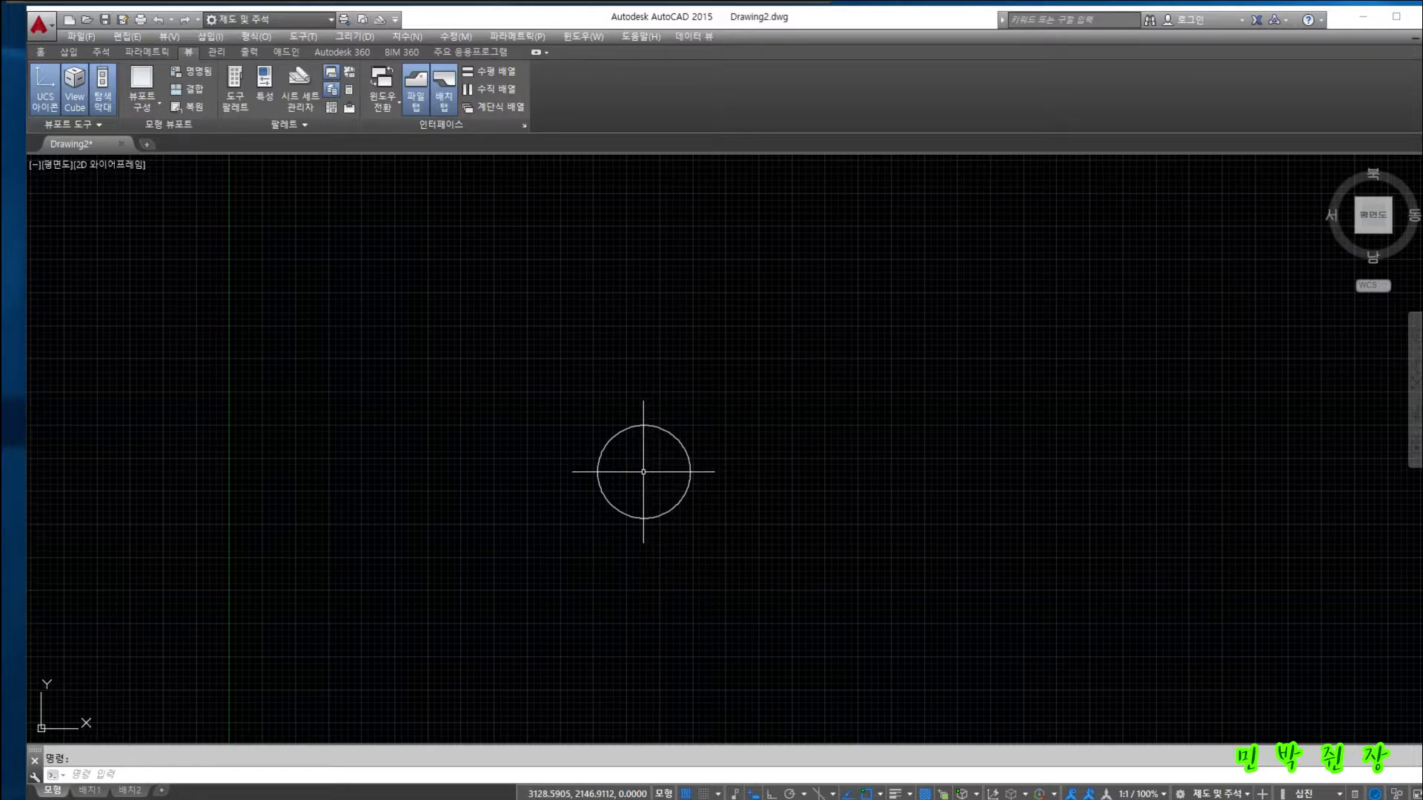
left_click(644, 471)
type("rege")
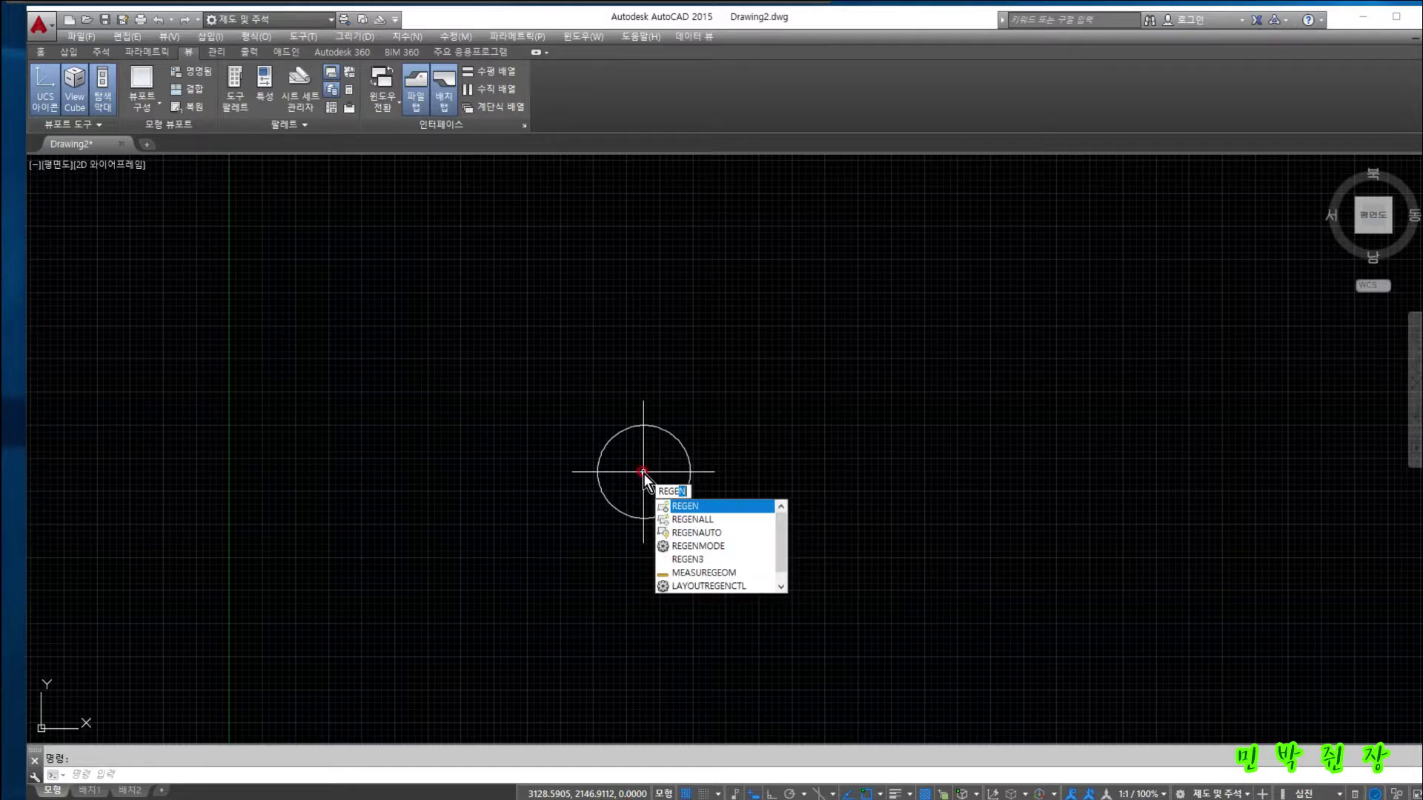
key("BackSpace")
key("BackSpace")
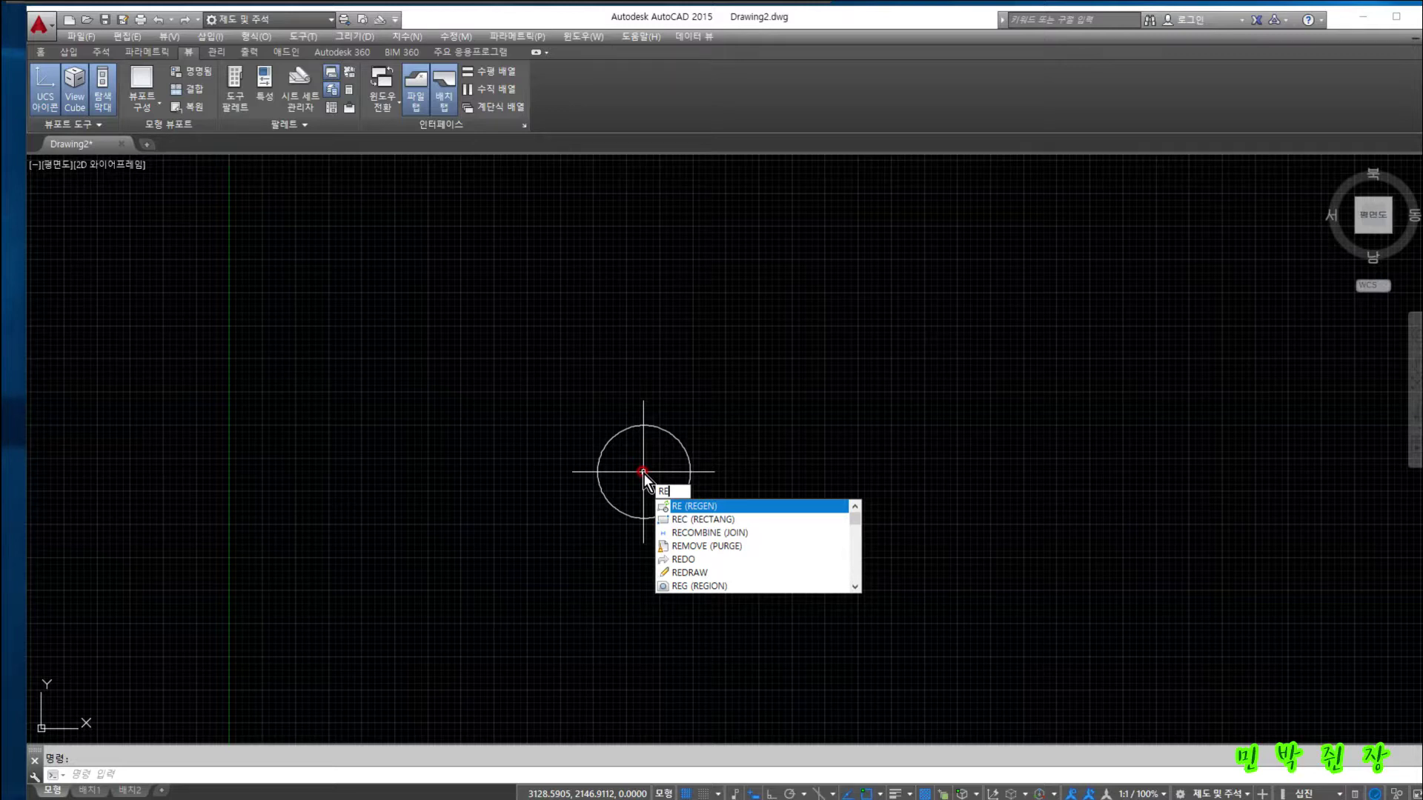
key("Return")
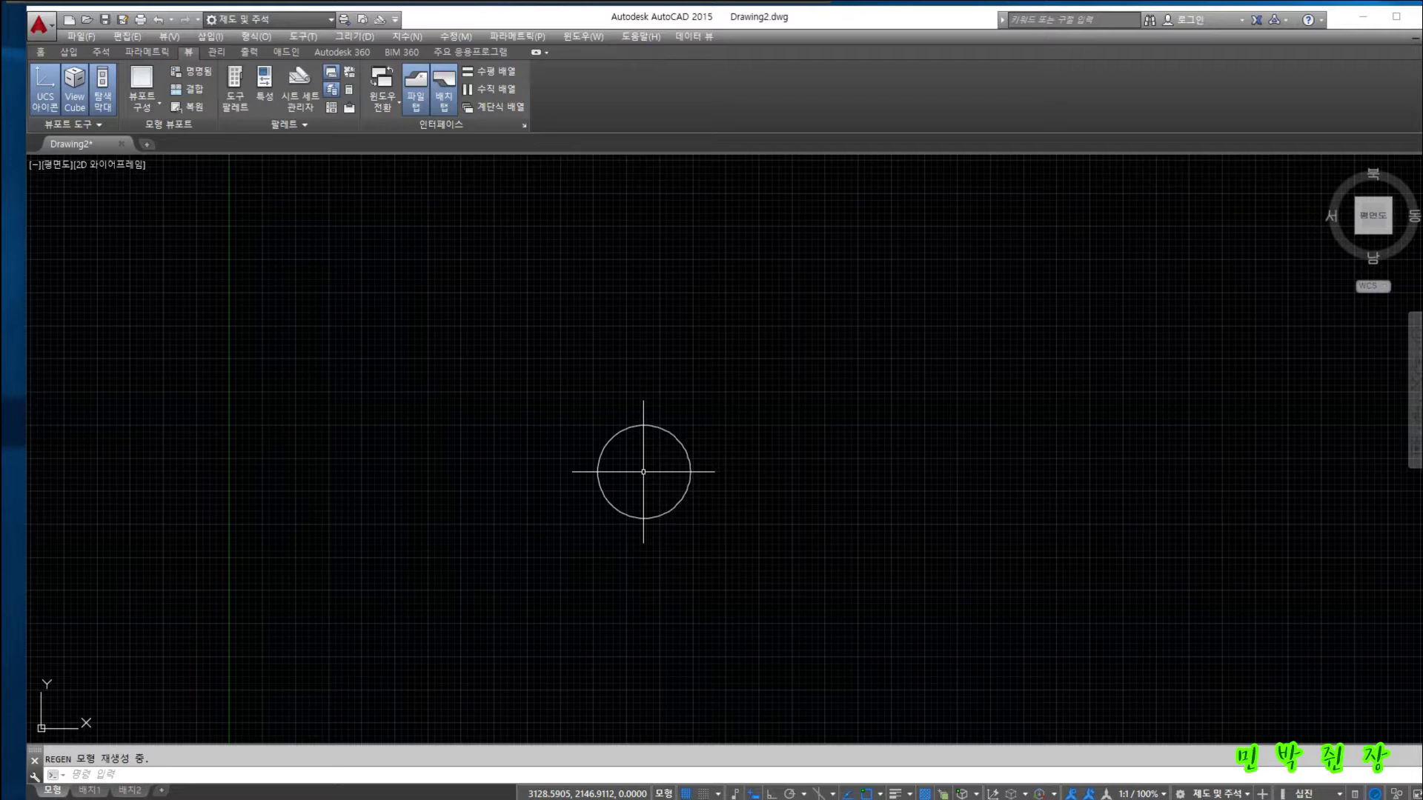
Regenerate the model again with the circle shown very small beside the UCS origin
scroll(643, 471, "down", 2)
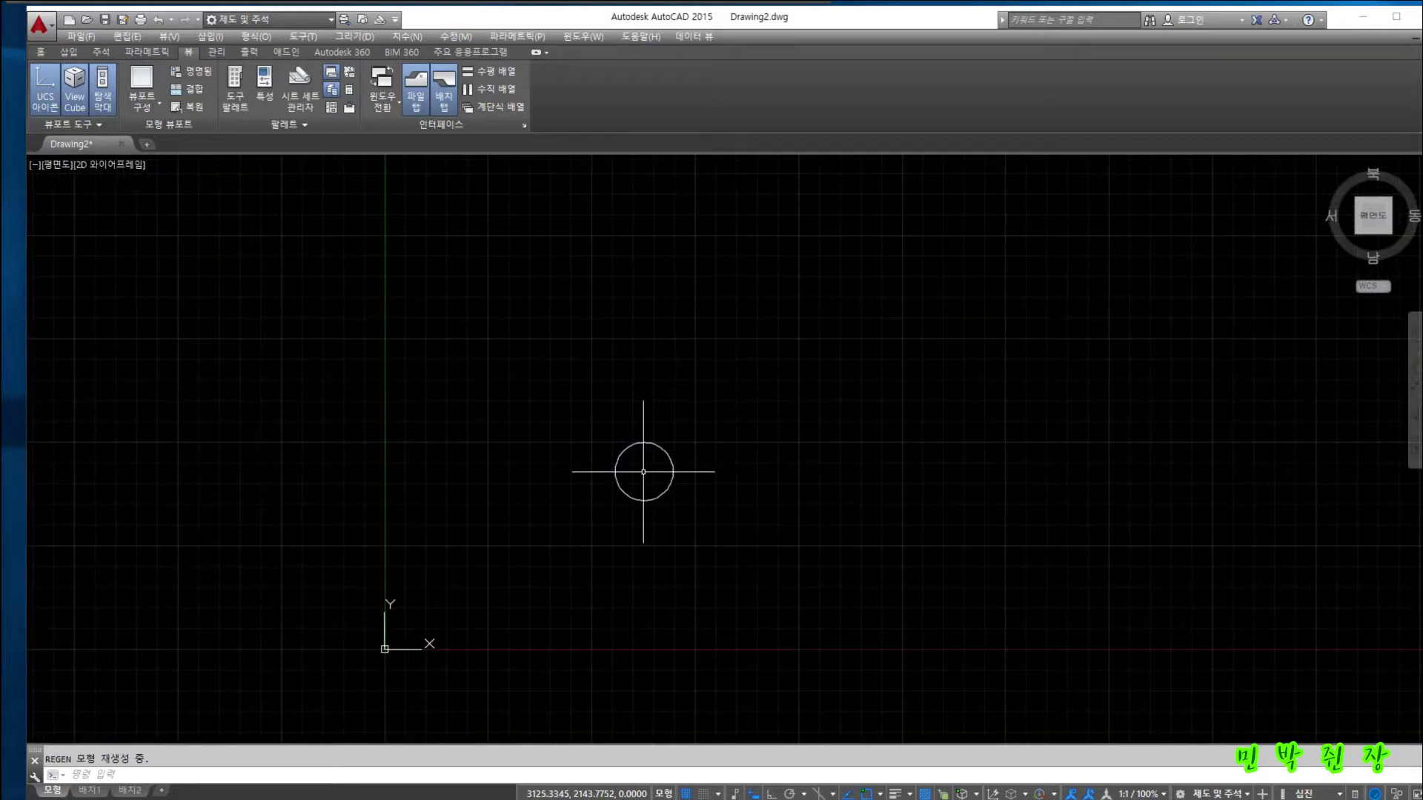
scroll(643, 471, "down", 3)
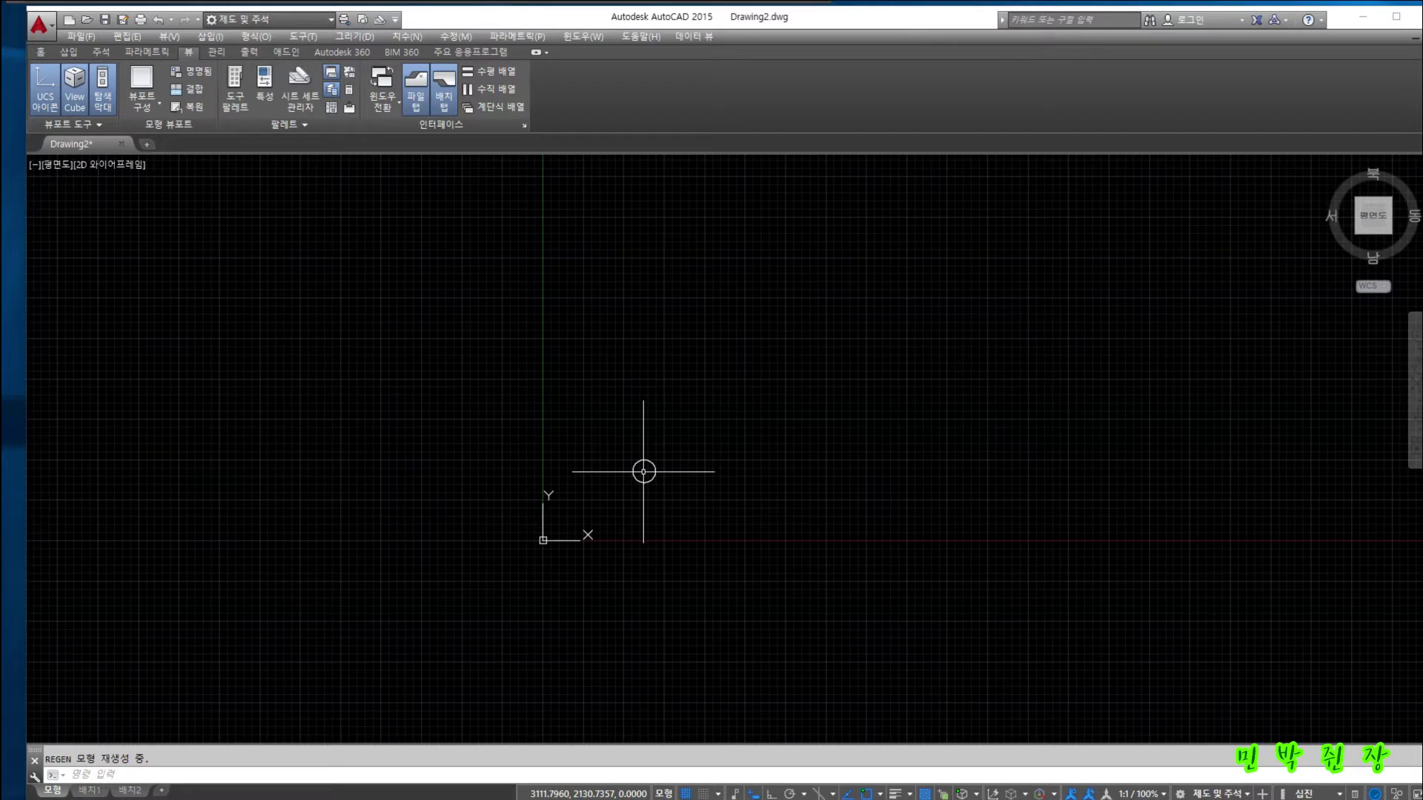
type("re")
key("Return")
Regenerate the model once more at the zoom-out limit, with the circle reduced to almost a dot
scroll(643, 471, "down", 1)
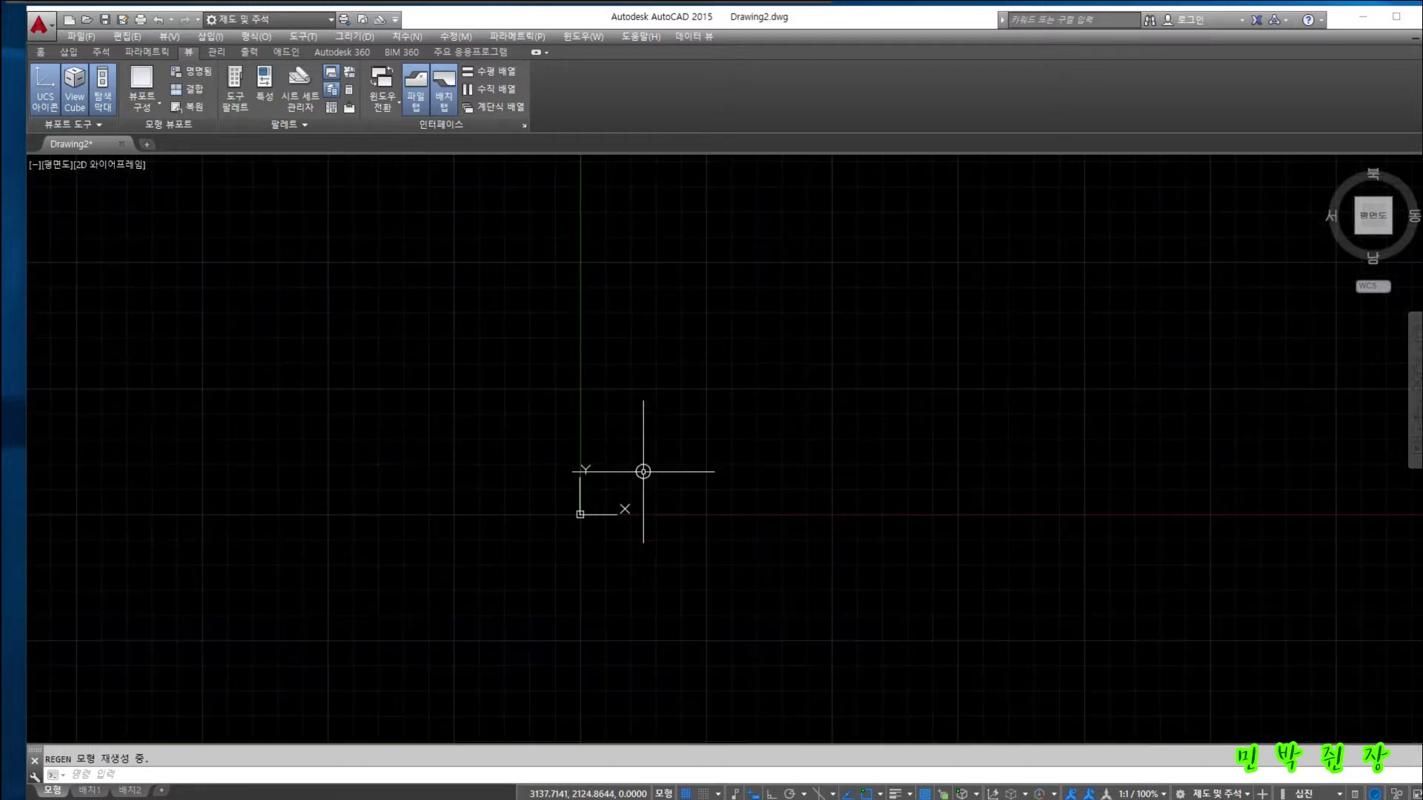
scroll(644, 472, "down", 1)
scroll(643, 471, "down", 2)
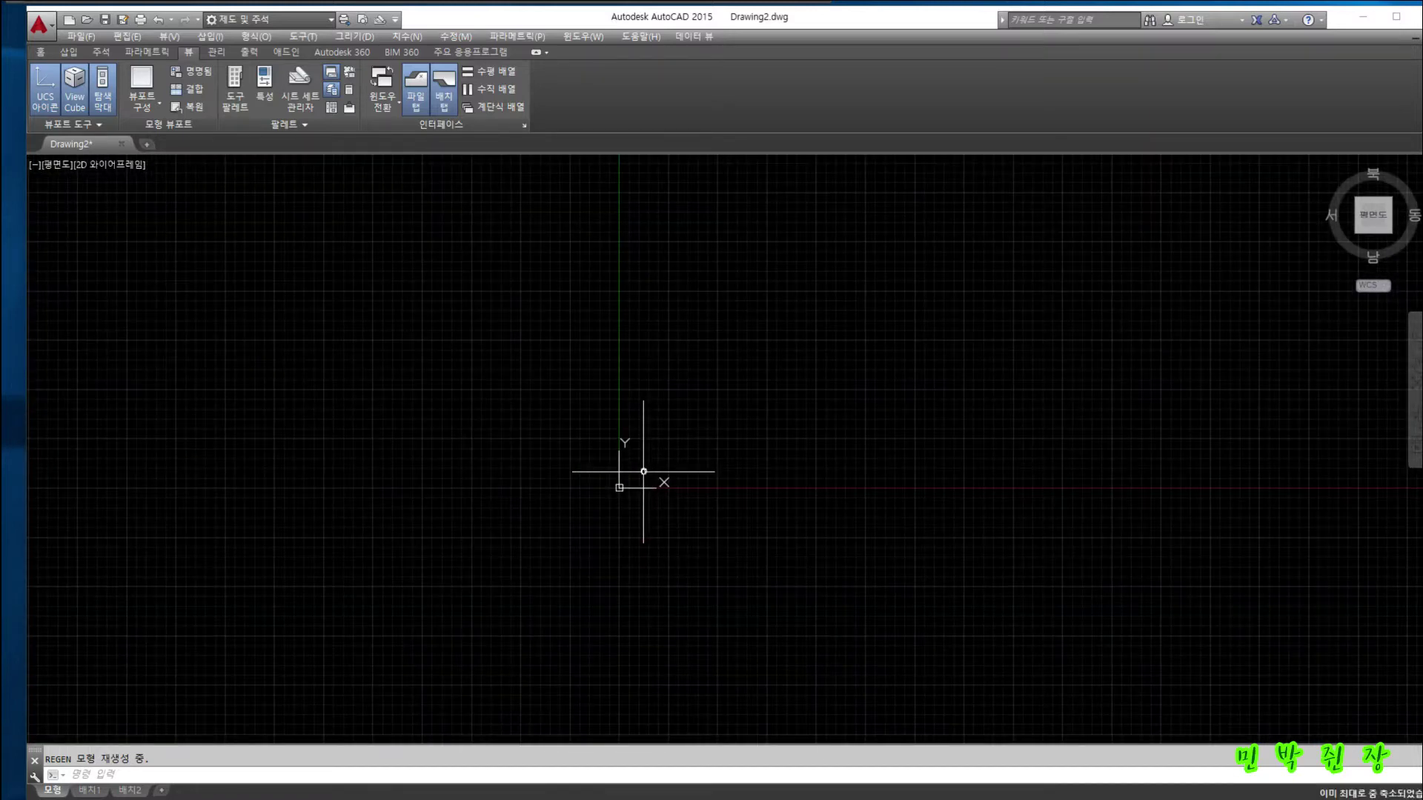
type("RE")
key("Return")
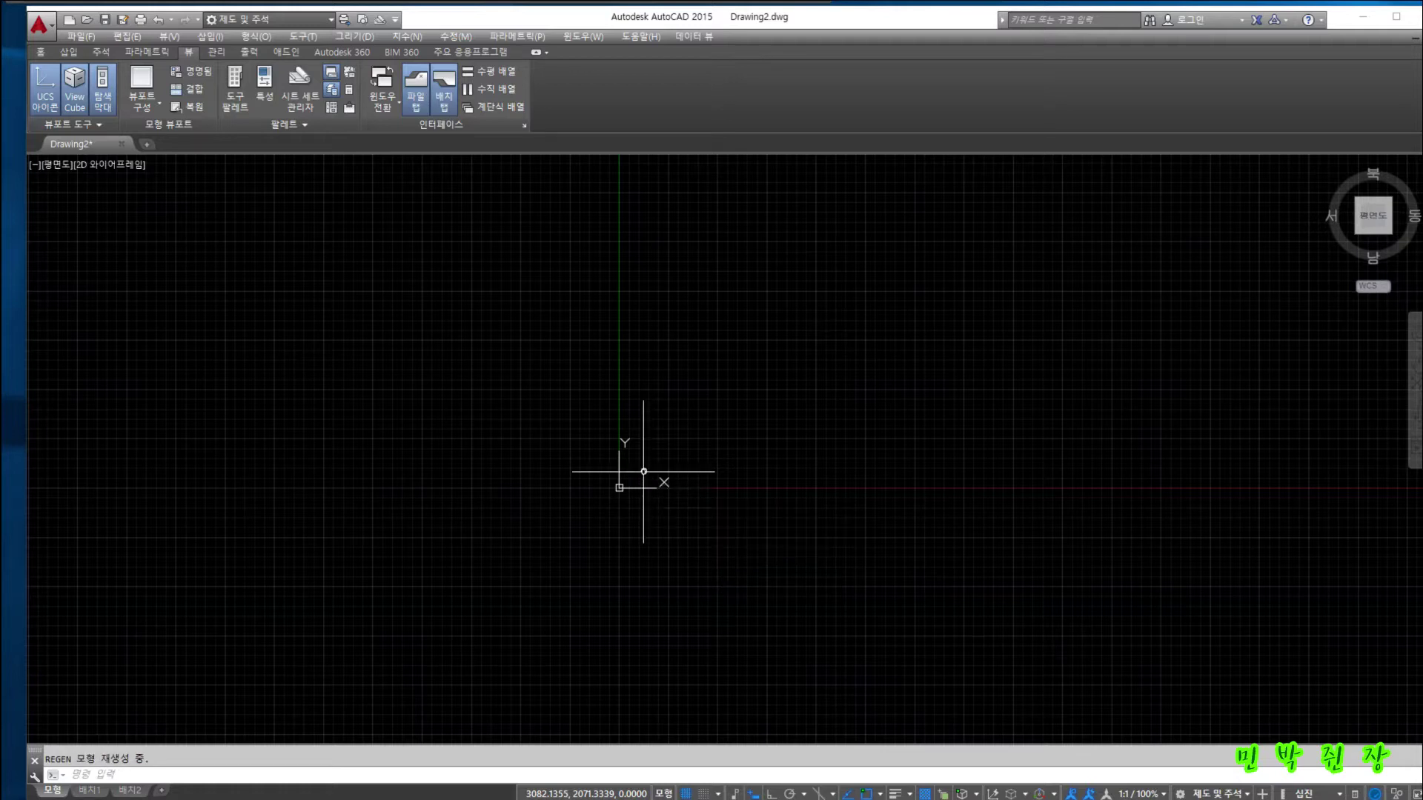
Examine how smoothly the circle's outline is displayed at small and large magnifications following the regeneration
scroll(643, 472, "down", 3)
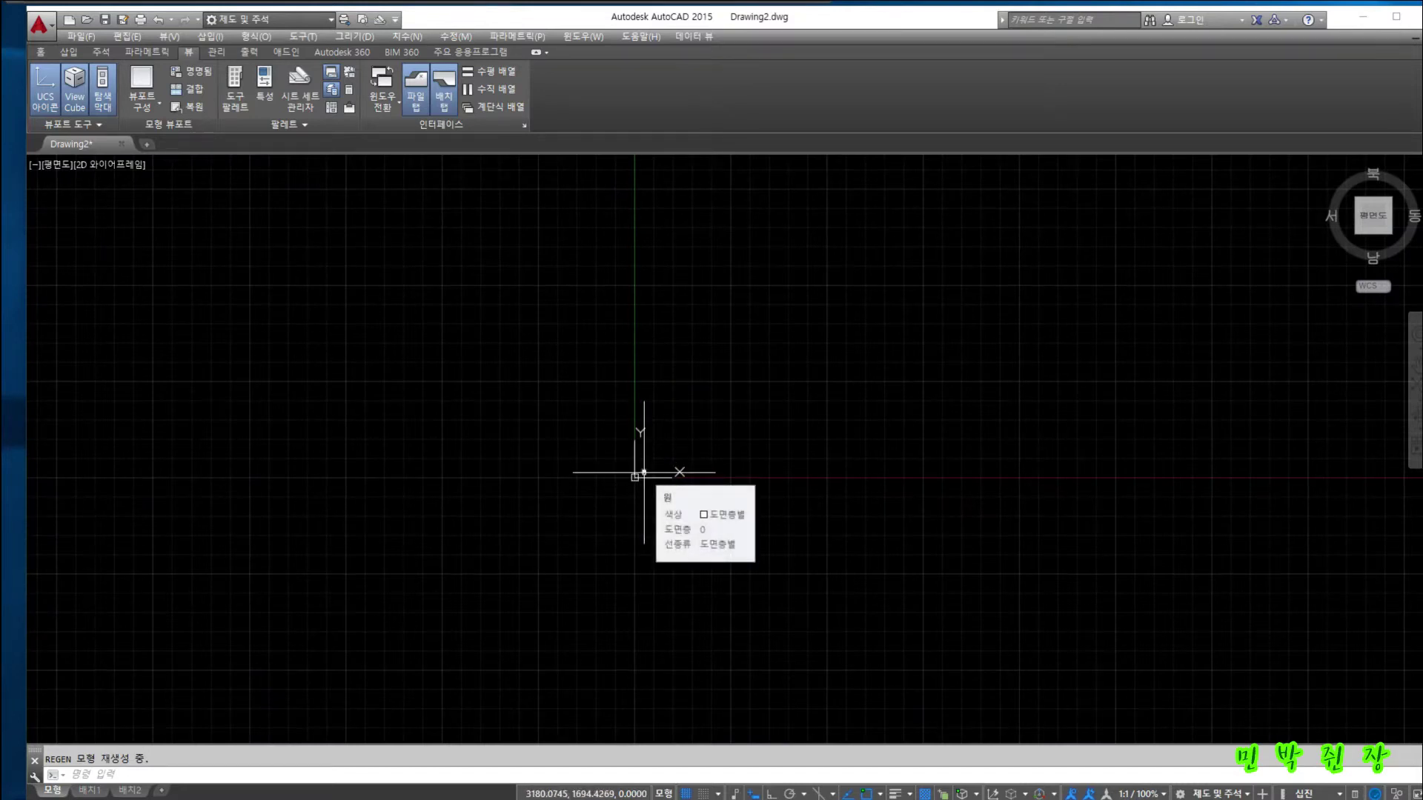
scroll(643, 472, "up", 2)
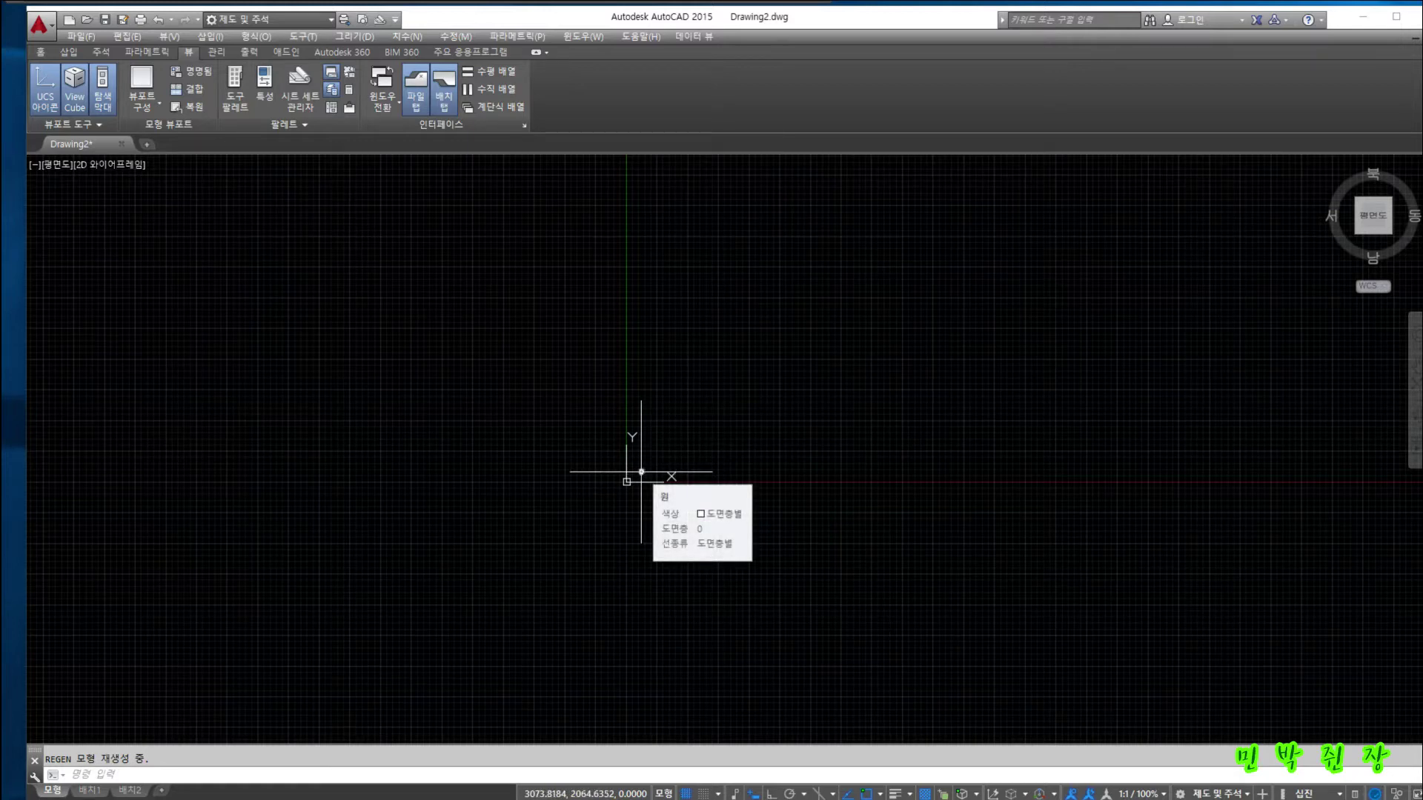
scroll(641, 472, "up", 2)
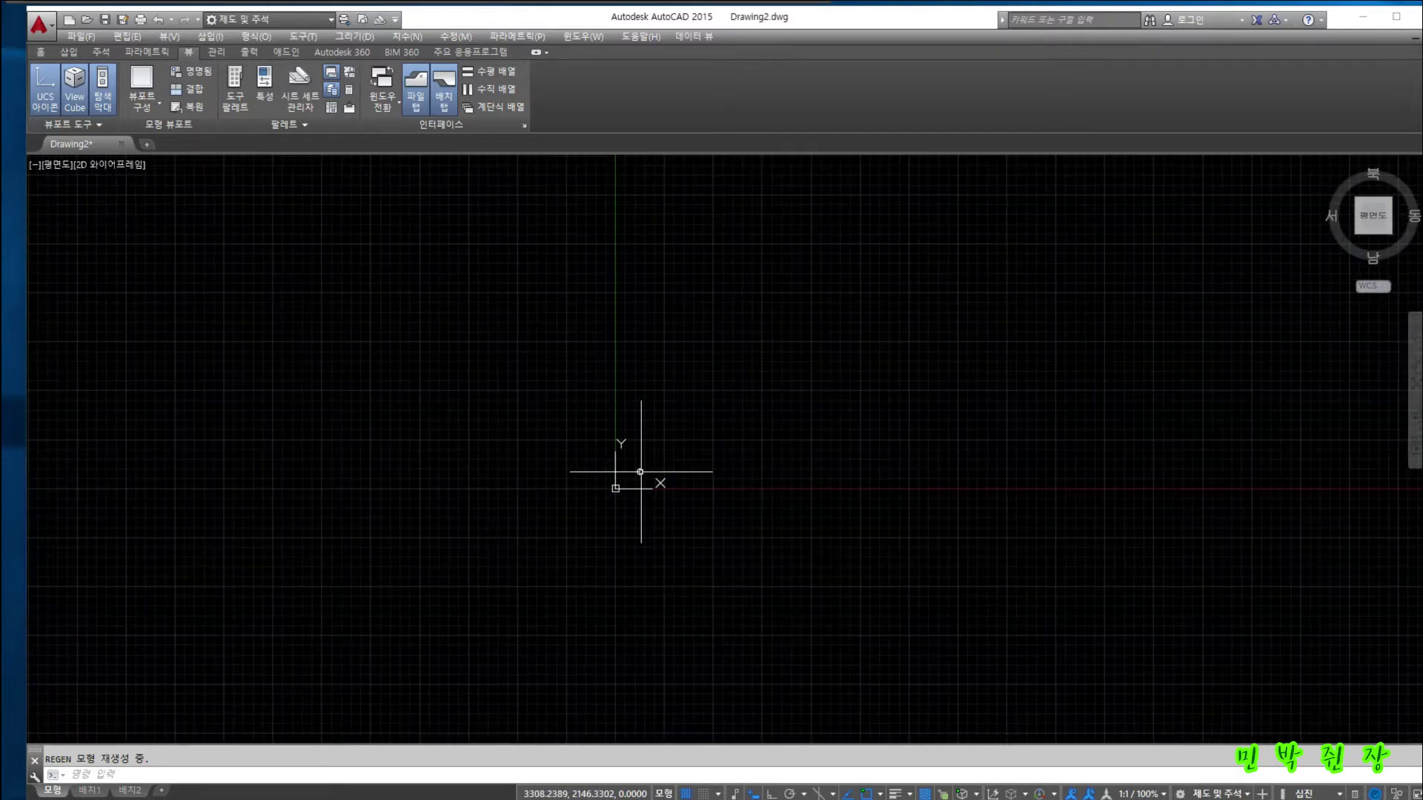
scroll(641, 472, "up", 2)
scroll(637, 471, "up", 2)
scroll(635, 474, "up", 2)
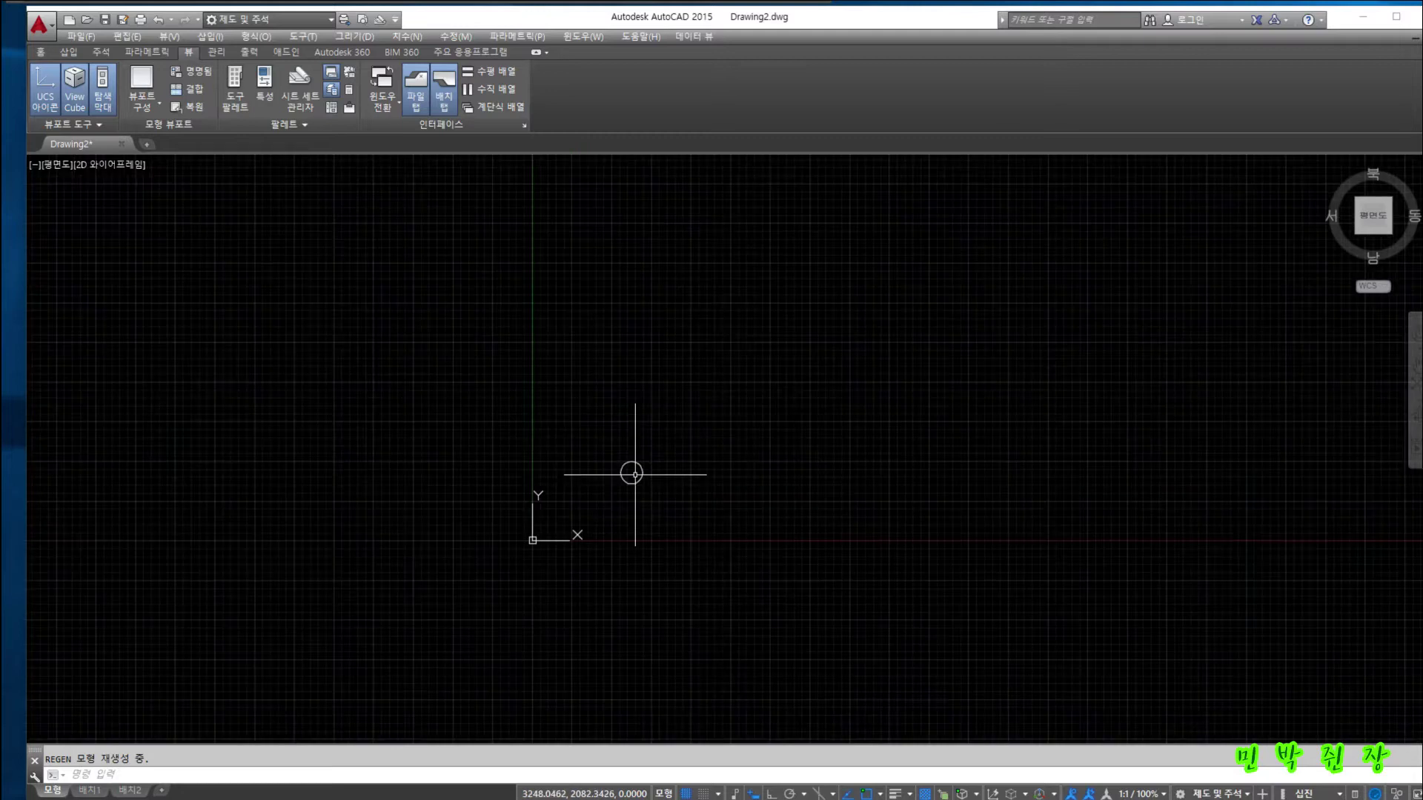
scroll(634, 473, "up", 3)
scroll(628, 472, "up", 3)
scroll(615, 472, "down", 2)
scroll(604, 472, "up", 6)
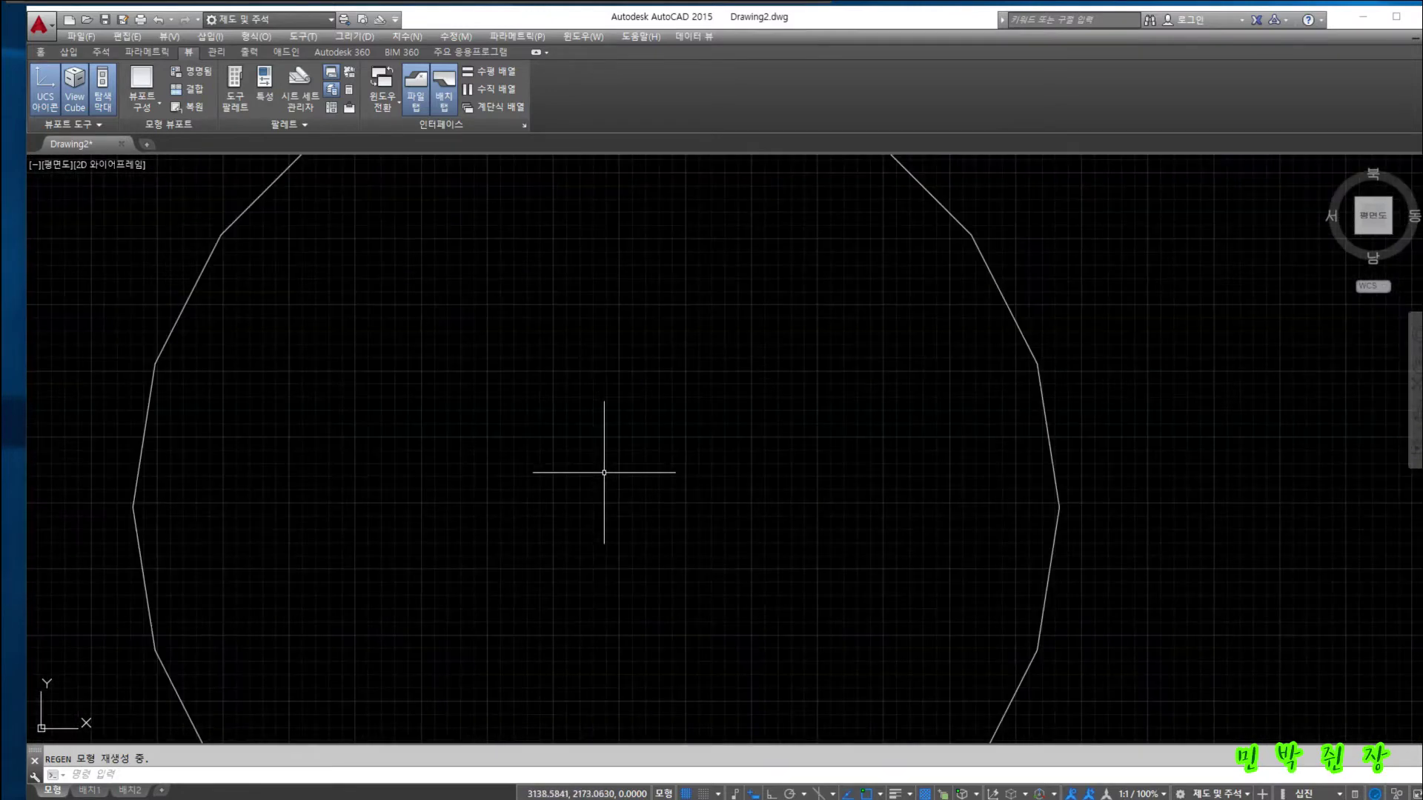
scroll(604, 472, "up", 3)
scroll(604, 472, "down", 3)
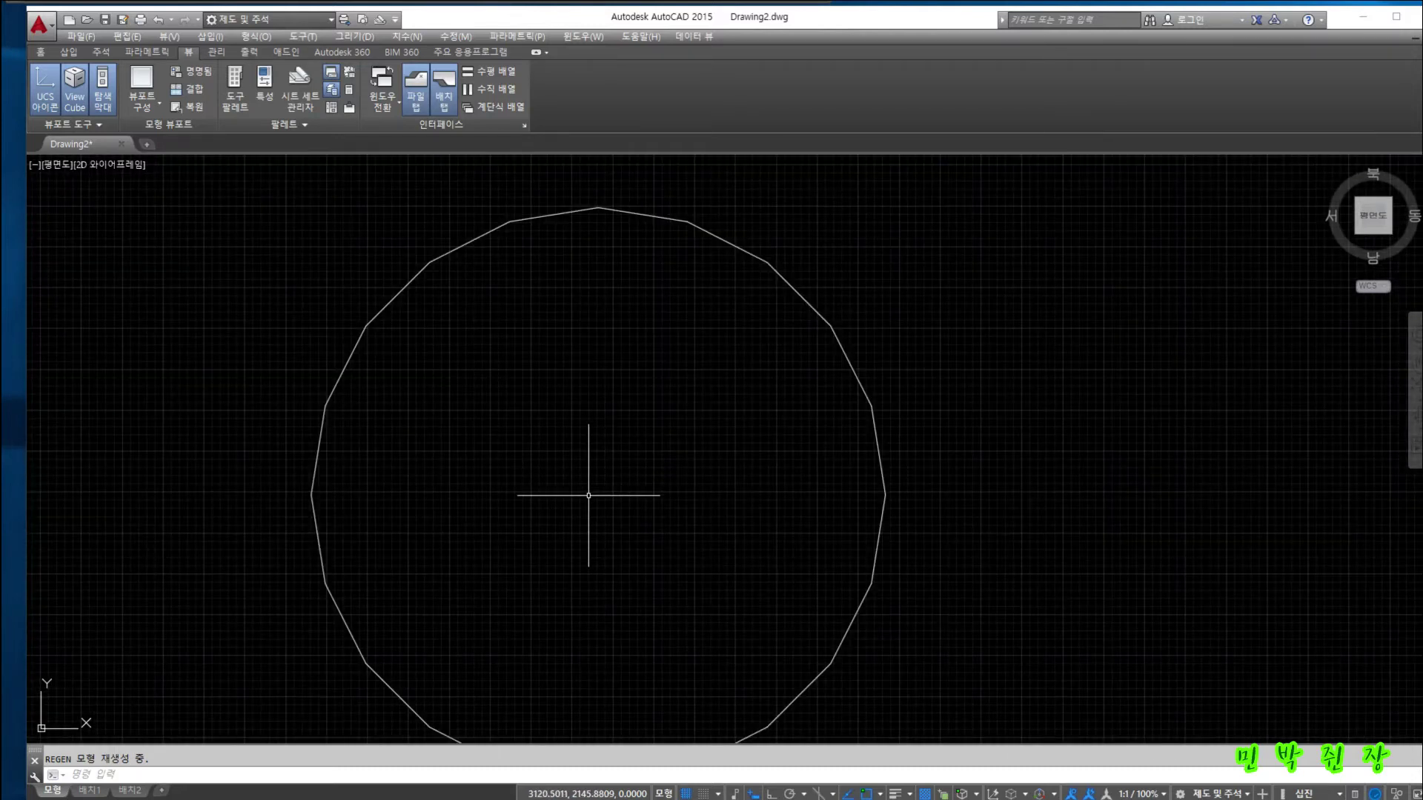
scroll(588, 494, "down", 2)
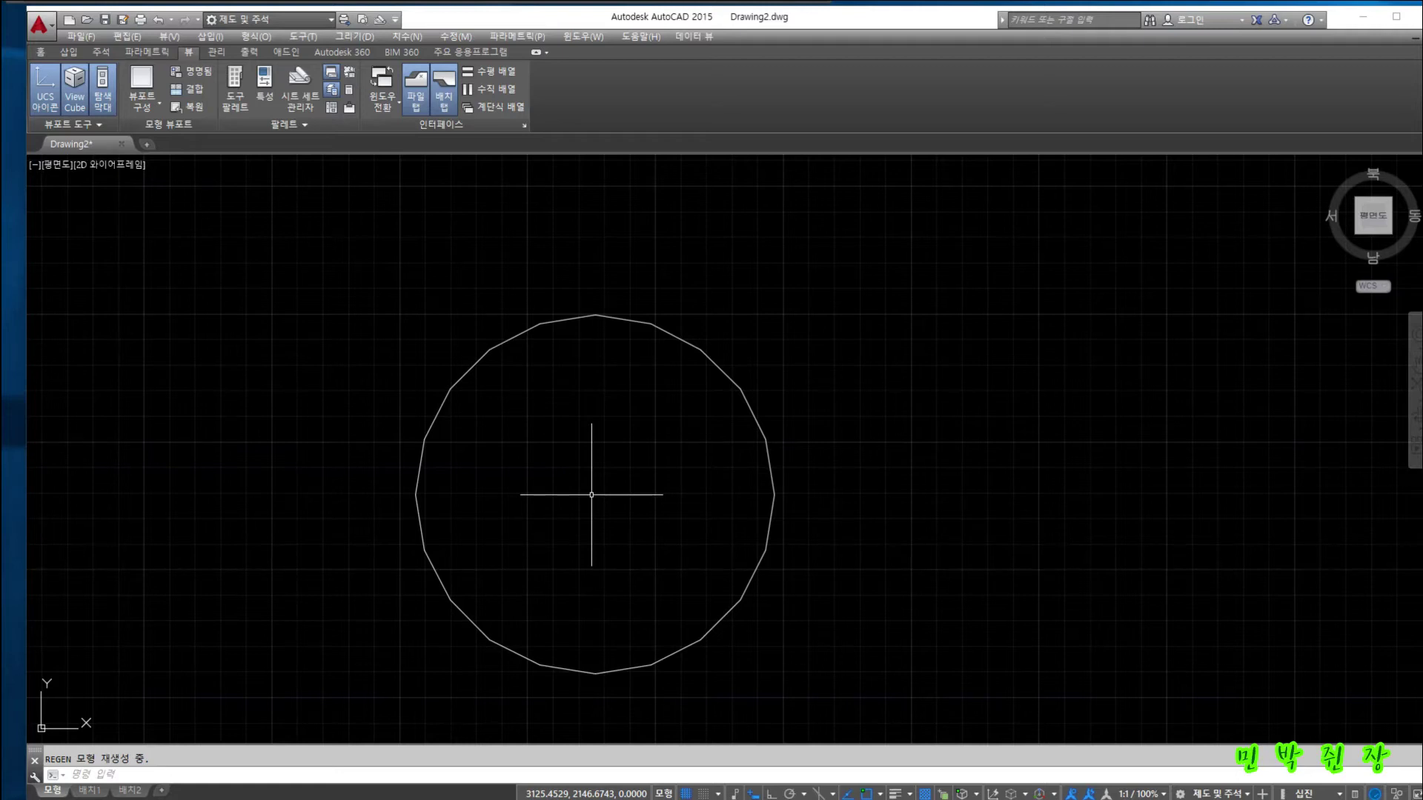
scroll(592, 494, "down", 2)
scroll(591, 495, "up", 2)
scroll(591, 494, "down", 8)
scroll(591, 495, "down", 6)
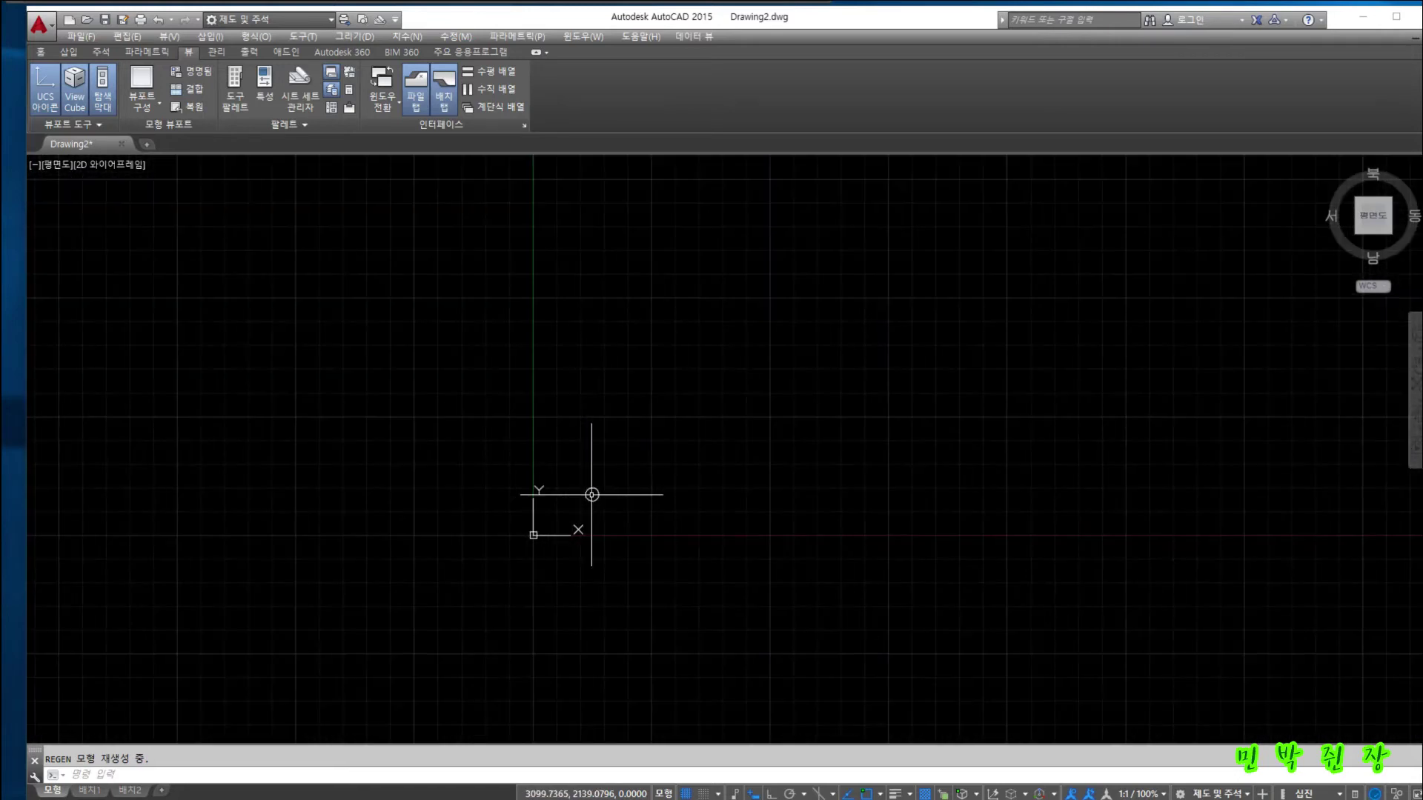
scroll(591, 494, "up", 10)
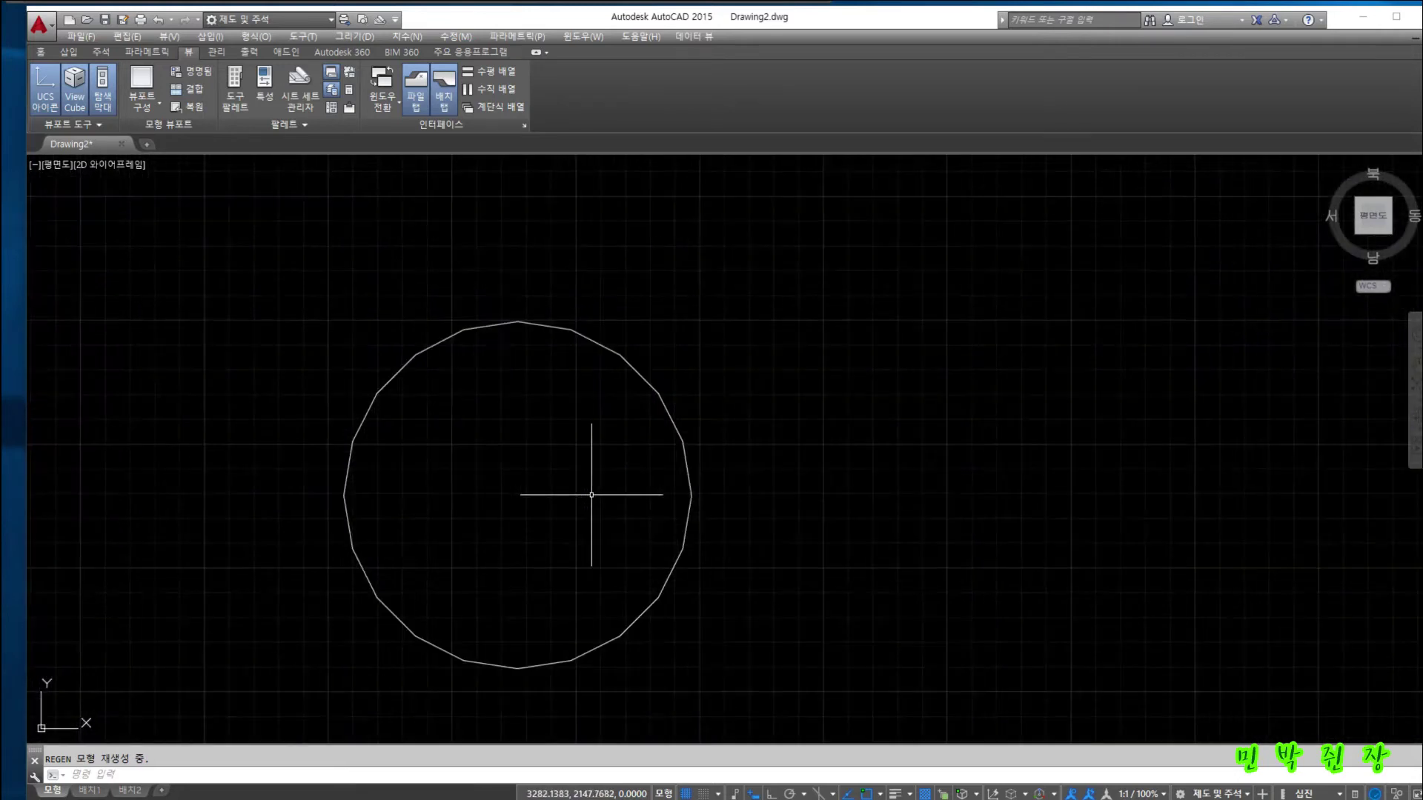
scroll(485, 486, "down", 6)
scroll(476, 483, "up", 6)
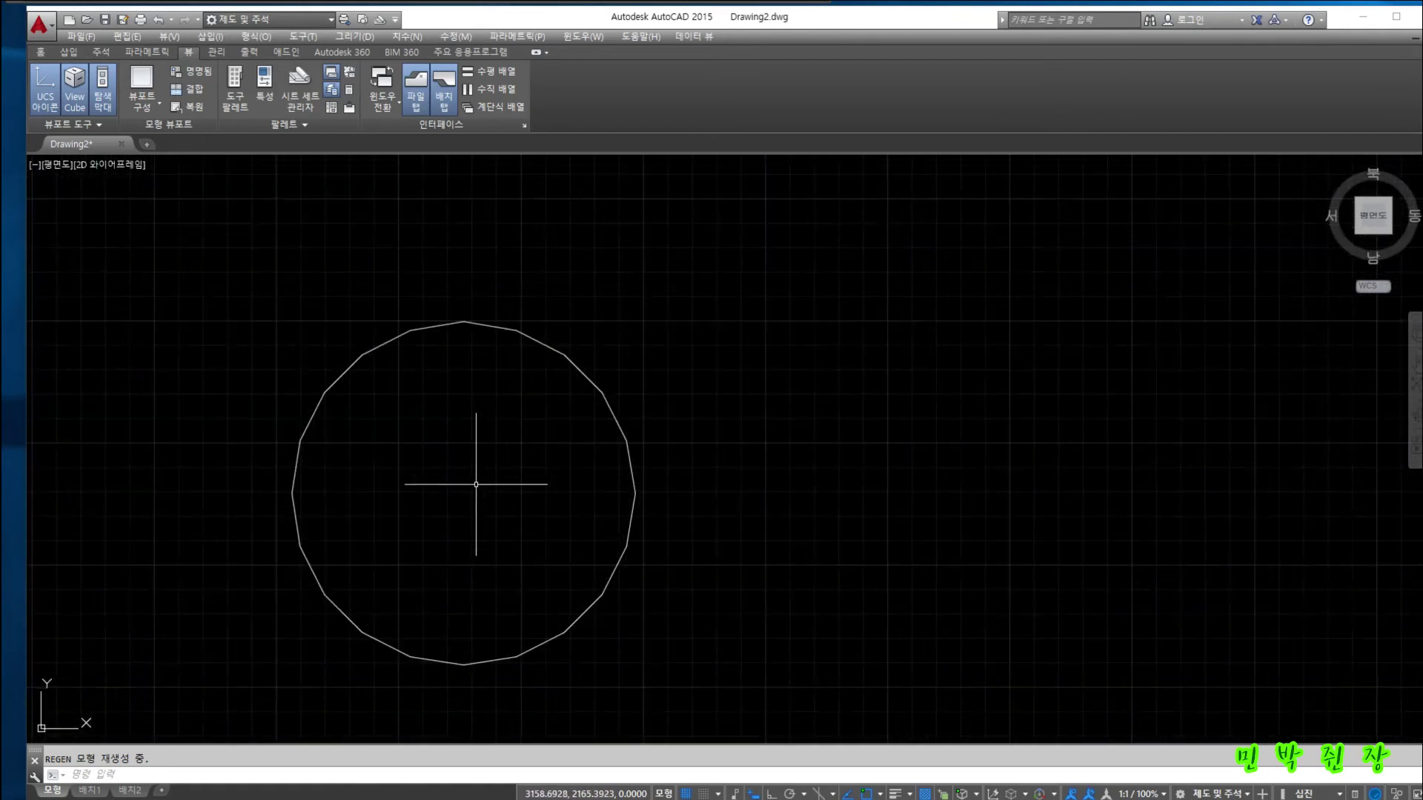
scroll(476, 484, "up", 2)
scroll(435, 500, "down", 6)
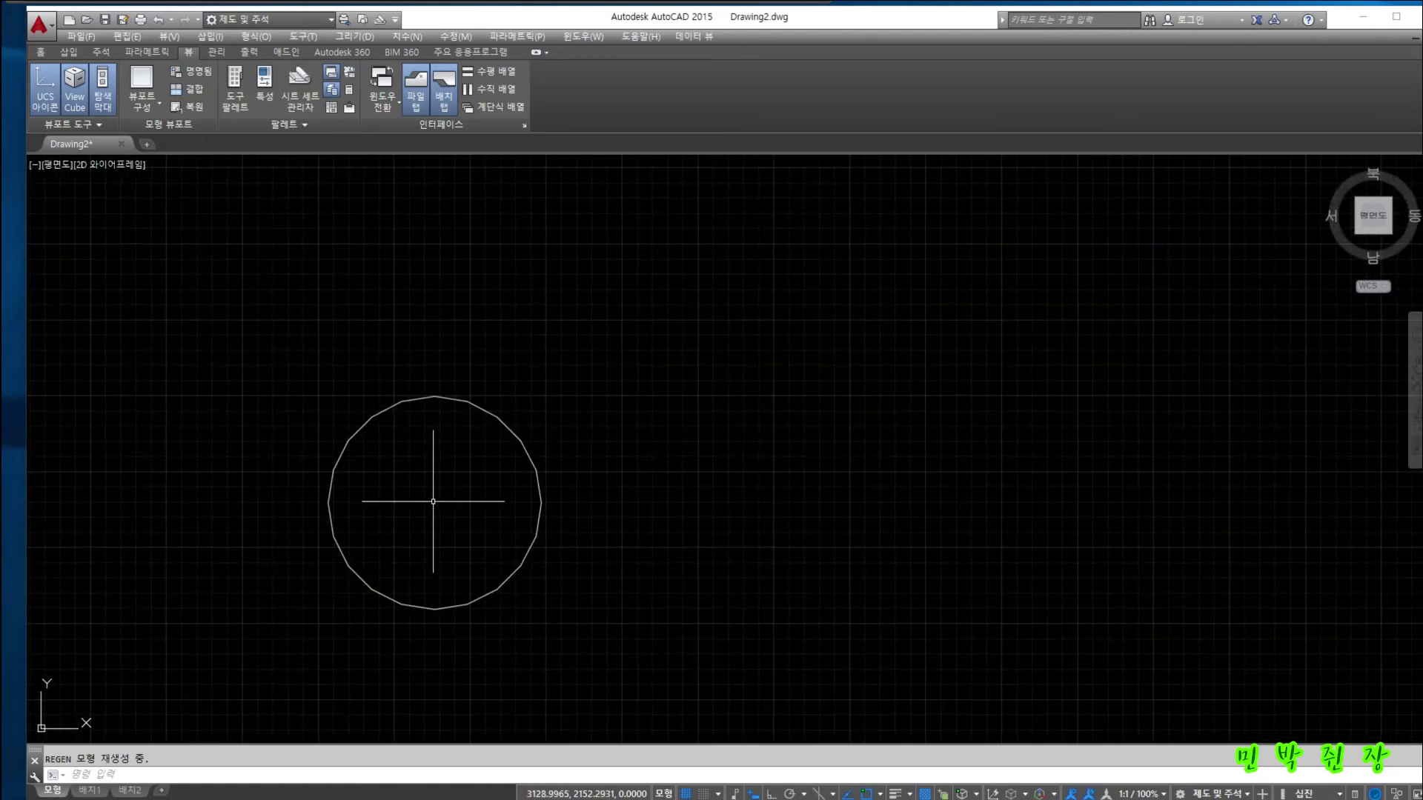